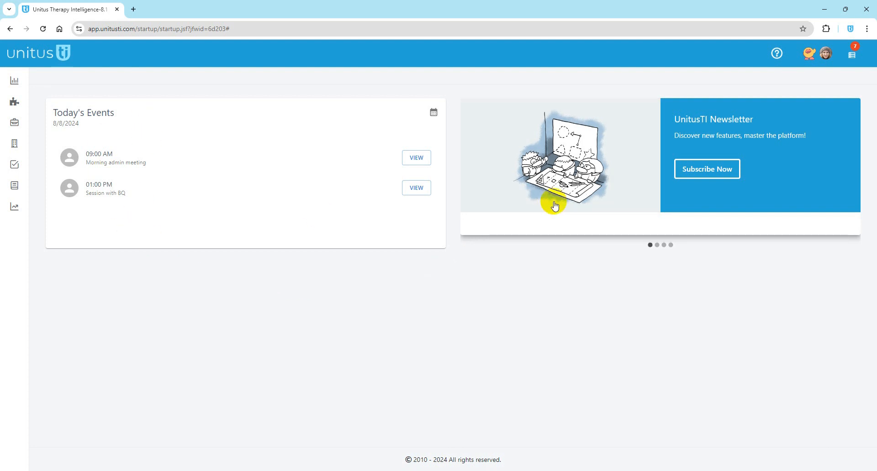
Step: Browse the banner slides, resize the browser window and toggle the navigation menu
{"action": "left_click", "coordinate": [658, 245]}
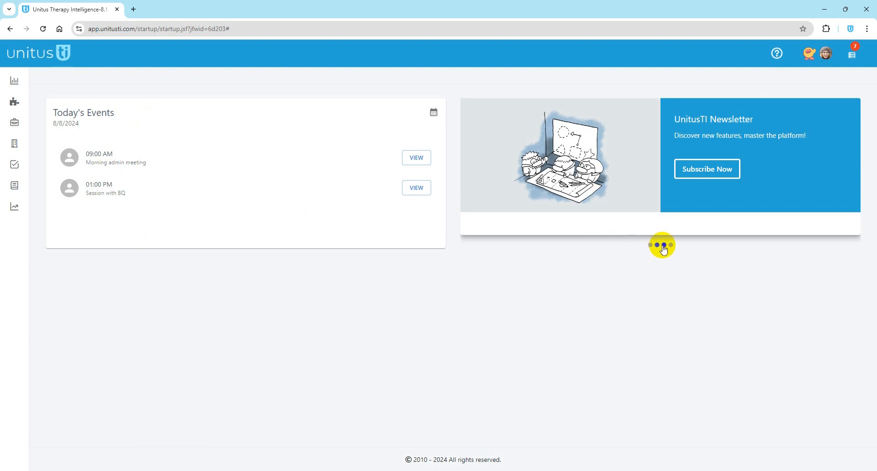
{"action": "left_click", "coordinate": [665, 246]}
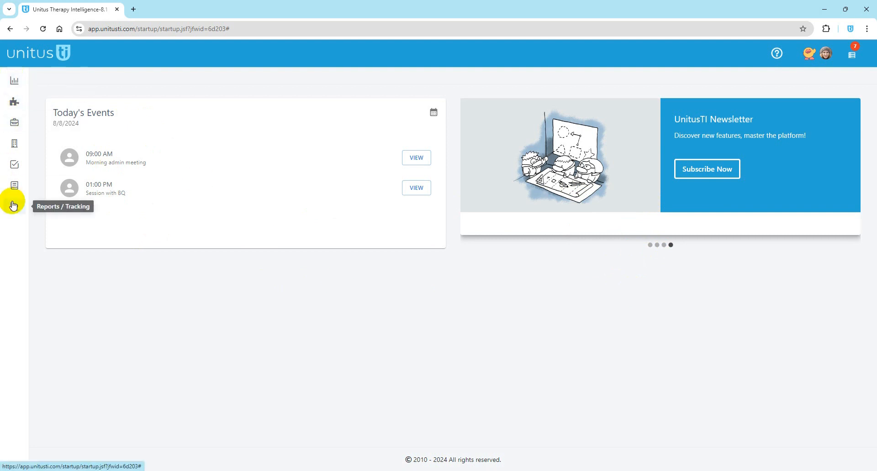
{"action": "double_click", "coordinate": [166, 12]}
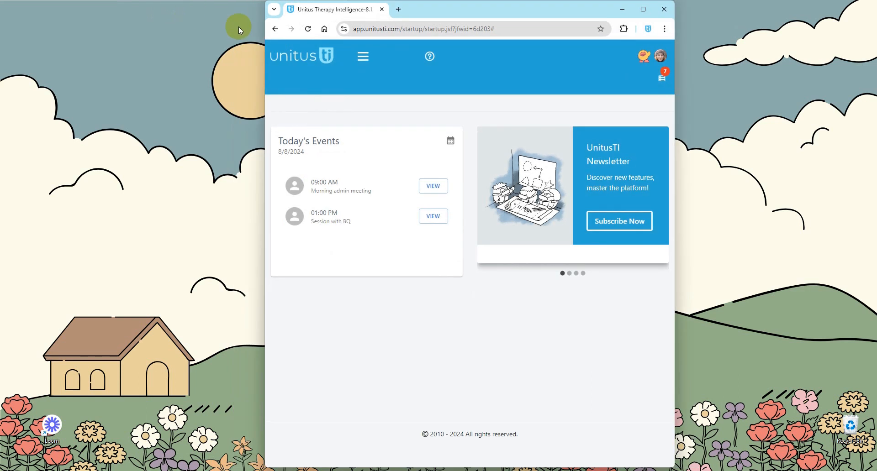
{"action": "left_click", "coordinate": [368, 58]}
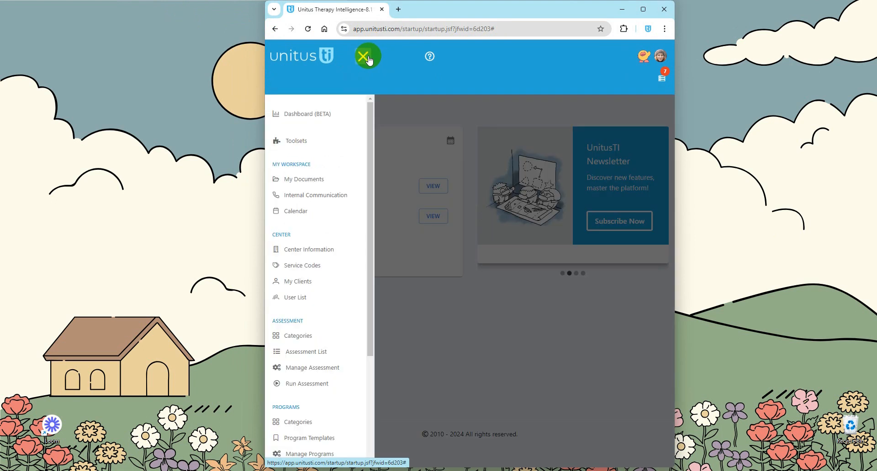
{"action": "left_click", "coordinate": [367, 57]}
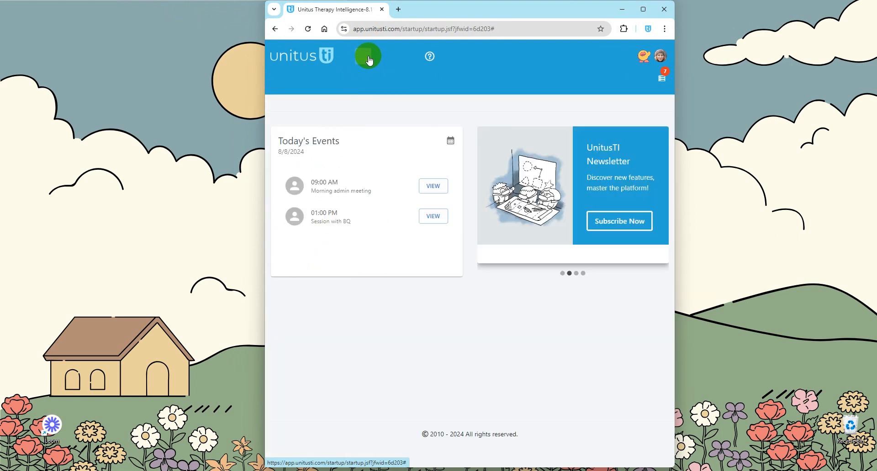
{"action": "double_click", "coordinate": [412, 9]}
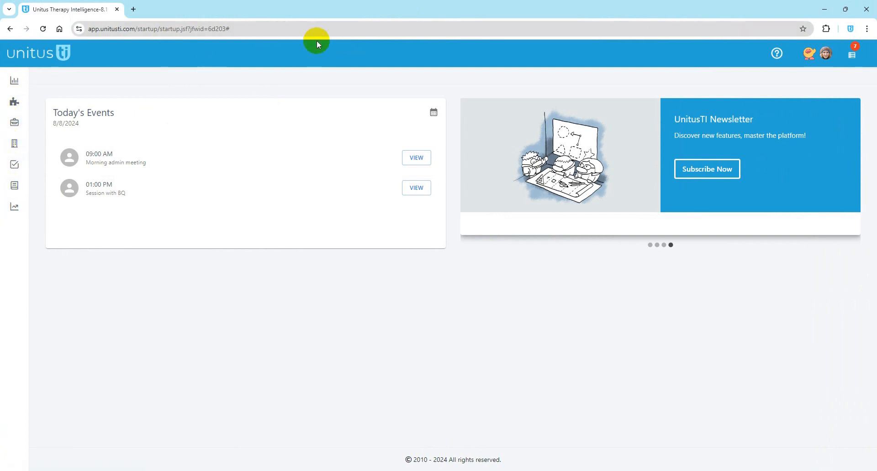
Step: Glance at Quick Help, then open My Account's User Information page
{"action": "left_click", "coordinate": [778, 54]}
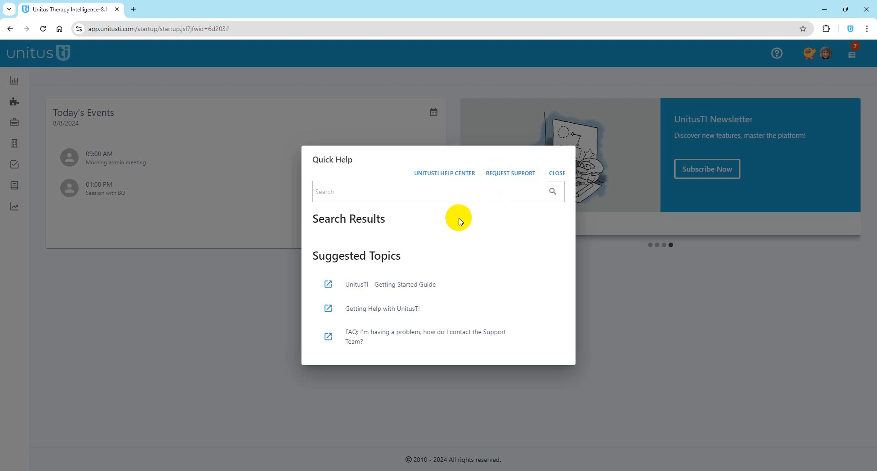
{"action": "left_click", "coordinate": [558, 173]}
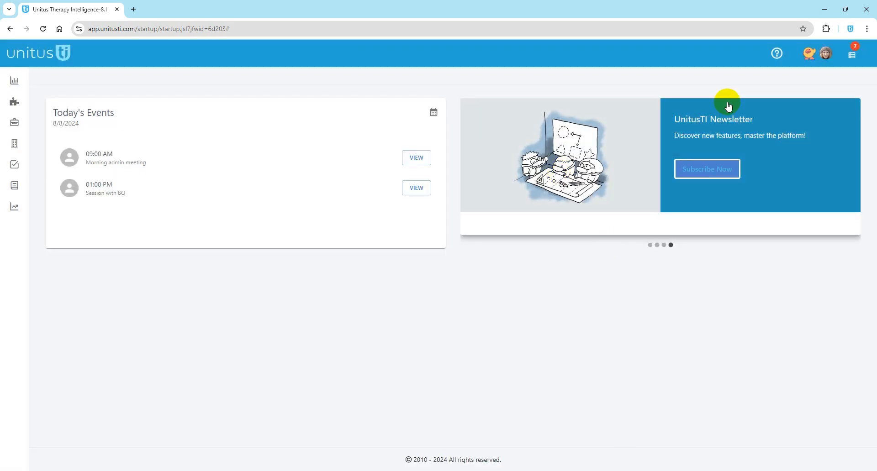
{"action": "left_click", "coordinate": [827, 55]}
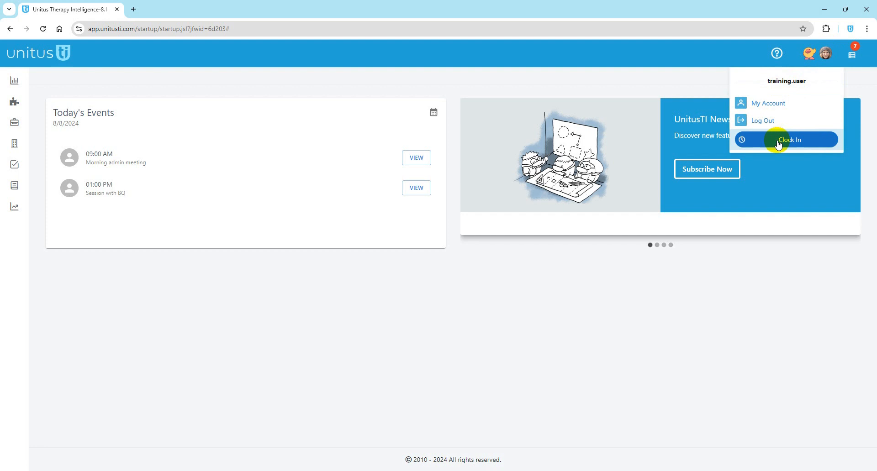
{"action": "left_click", "coordinate": [770, 102]}
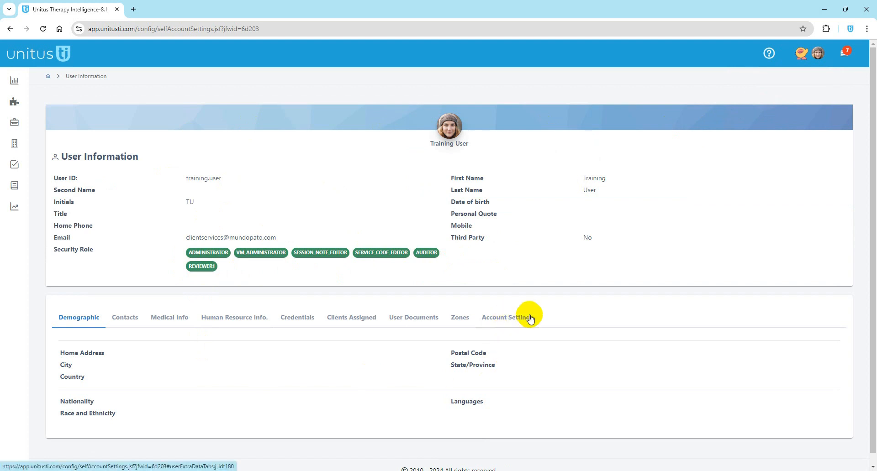
Step: In Account Settings keep English, set Menu Mode to Icons With Label, then return home
{"action": "left_click", "coordinate": [504, 319]}
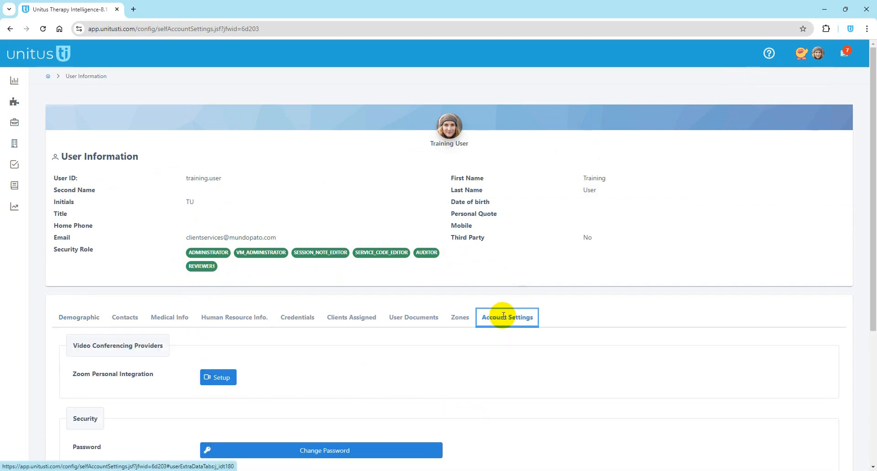
{"action": "scroll", "coordinate": [504, 316], "scroll_direction": "down", "scroll_amount": 3}
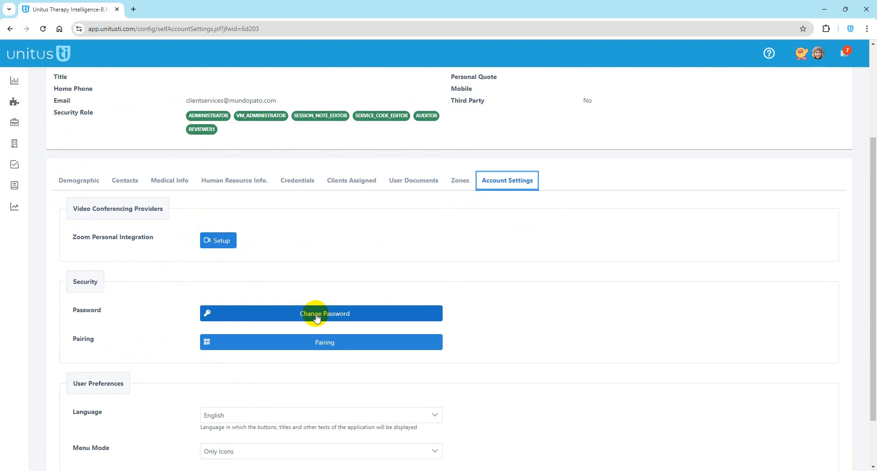
{"action": "scroll", "coordinate": [402, 354], "scroll_direction": "down", "scroll_amount": 2}
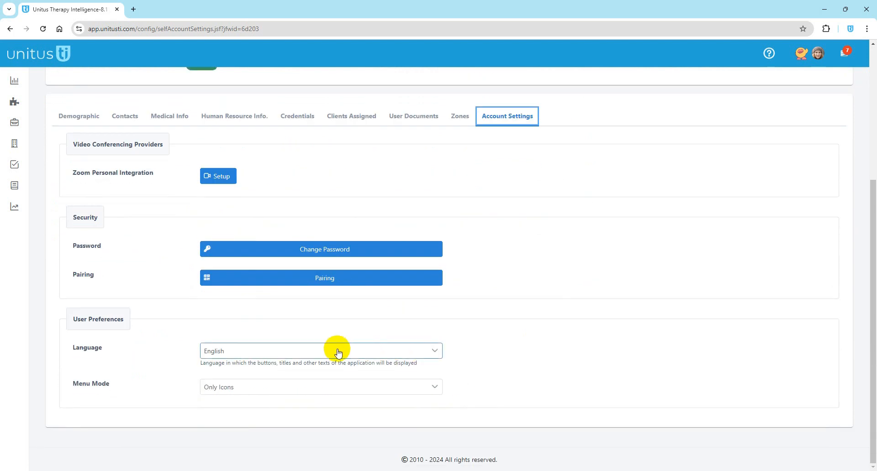
{"action": "left_click", "coordinate": [257, 352]}
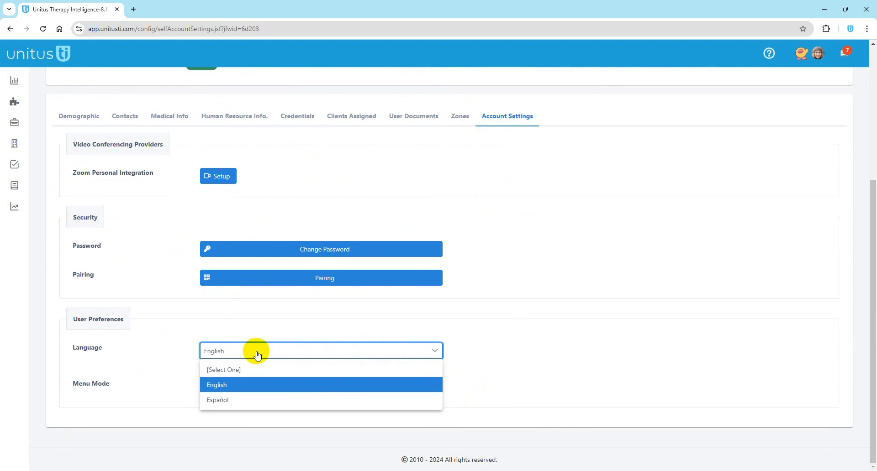
{"action": "left_click", "coordinate": [188, 346]}
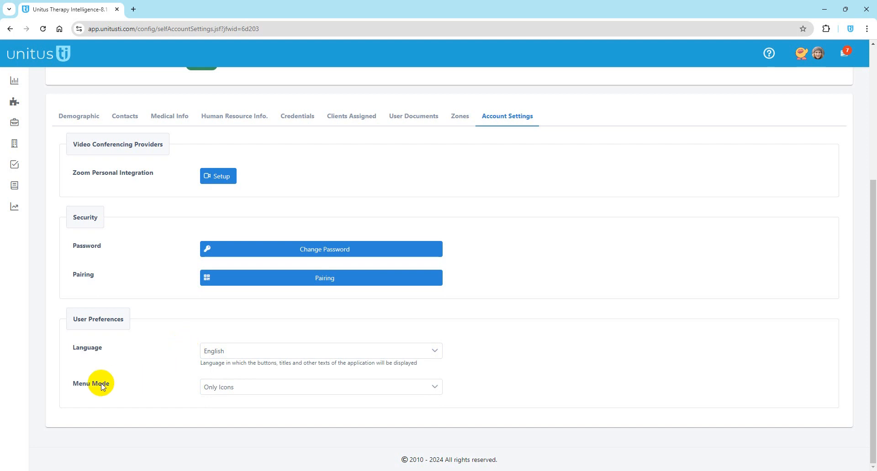
{"action": "left_click", "coordinate": [214, 390]}
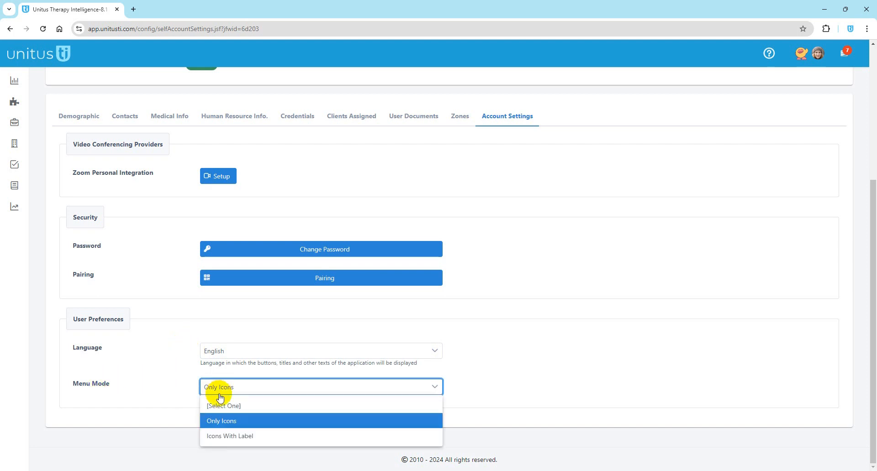
{"action": "left_click", "coordinate": [221, 438]}
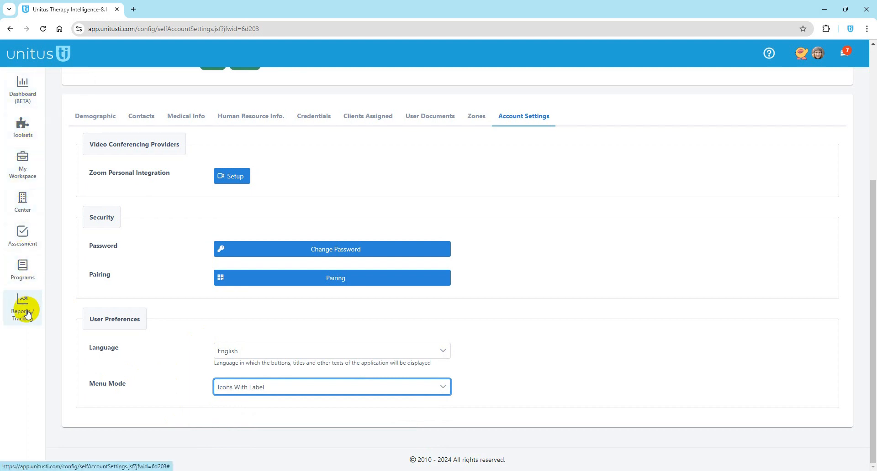
{"action": "scroll", "coordinate": [544, 192], "scroll_direction": "up", "scroll_amount": 5}
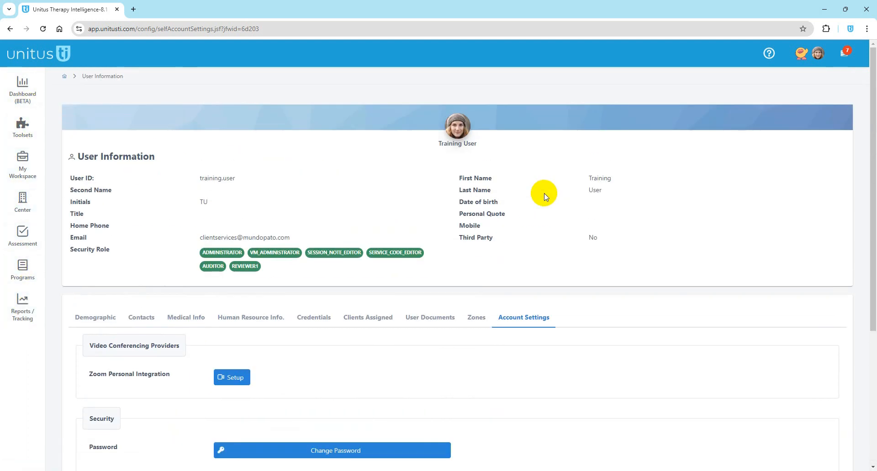
{"action": "left_click", "coordinate": [65, 76]}
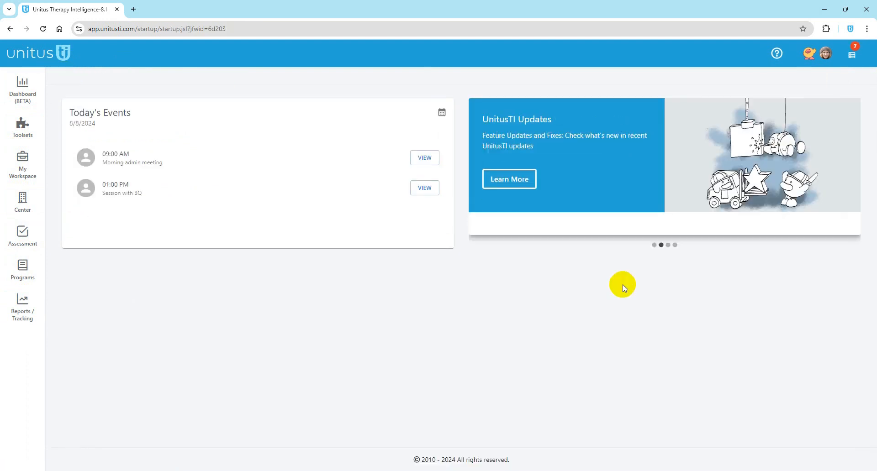
{"action": "left_click", "coordinate": [855, 56]}
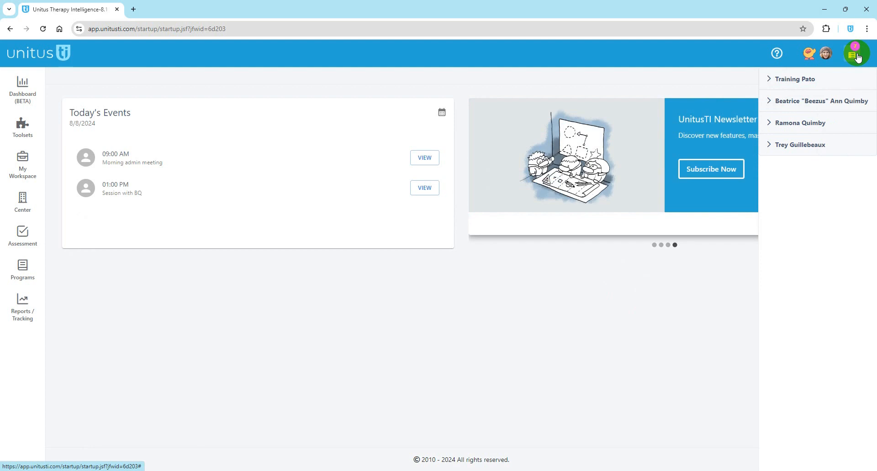
{"action": "left_click", "coordinate": [770, 82]}
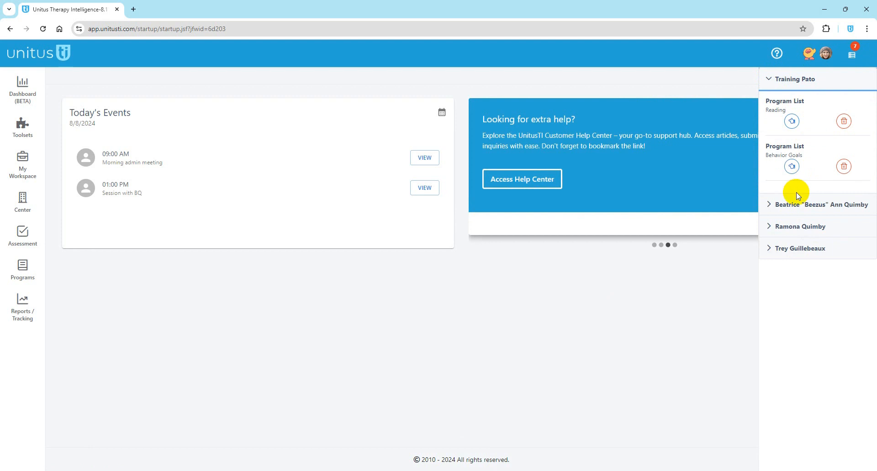
{"action": "left_click", "coordinate": [772, 204]}
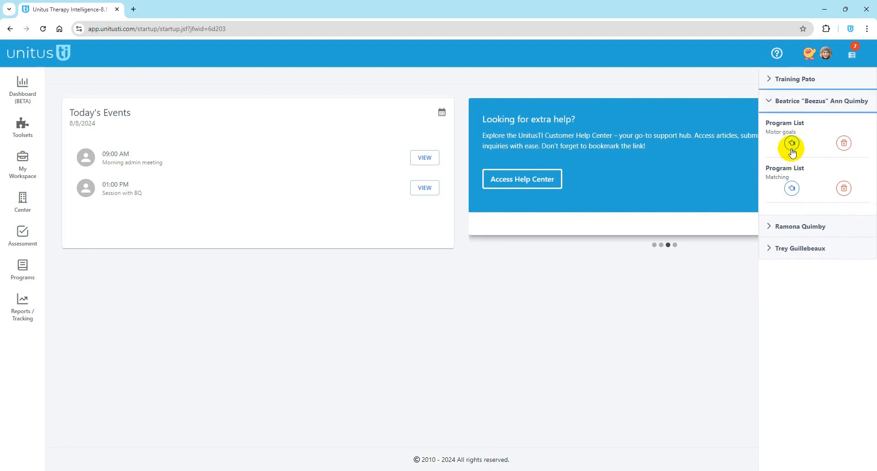
{"action": "left_click", "coordinate": [768, 226]}
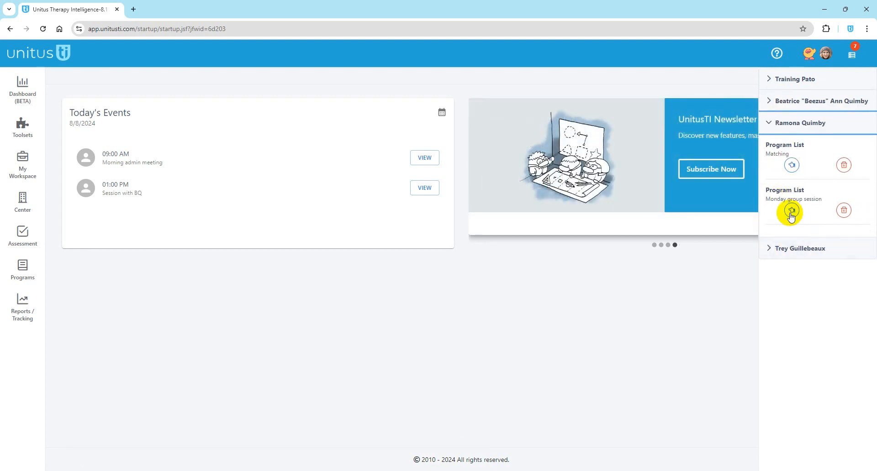
{"action": "left_click", "coordinate": [764, 250]}
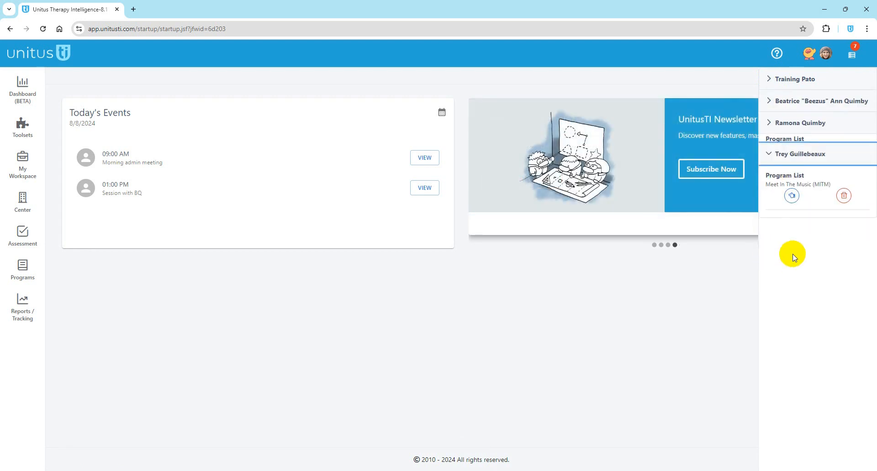
{"action": "left_click", "coordinate": [742, 82]}
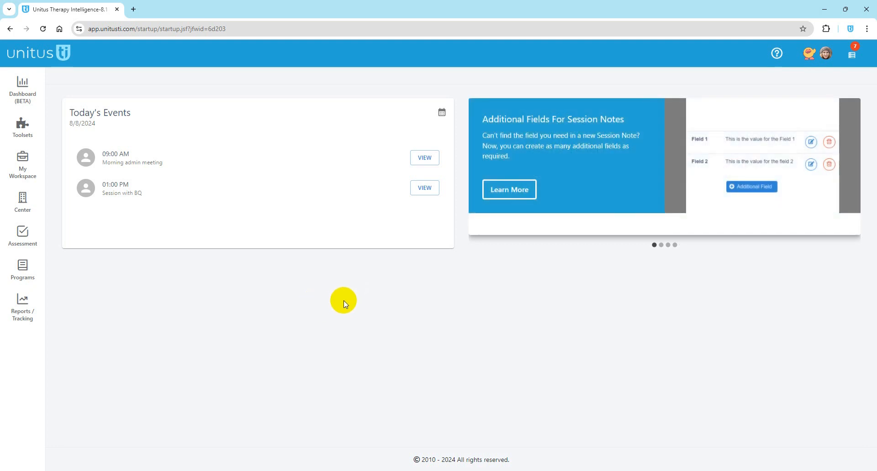
Step: Open Center's User List and briefly check the first account's Actions menu
{"action": "left_click", "coordinate": [29, 210]}
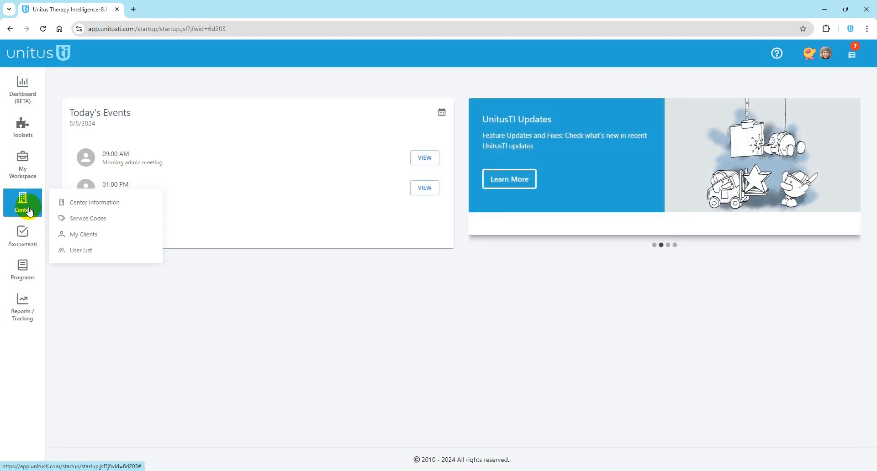
{"action": "left_click", "coordinate": [71, 251]}
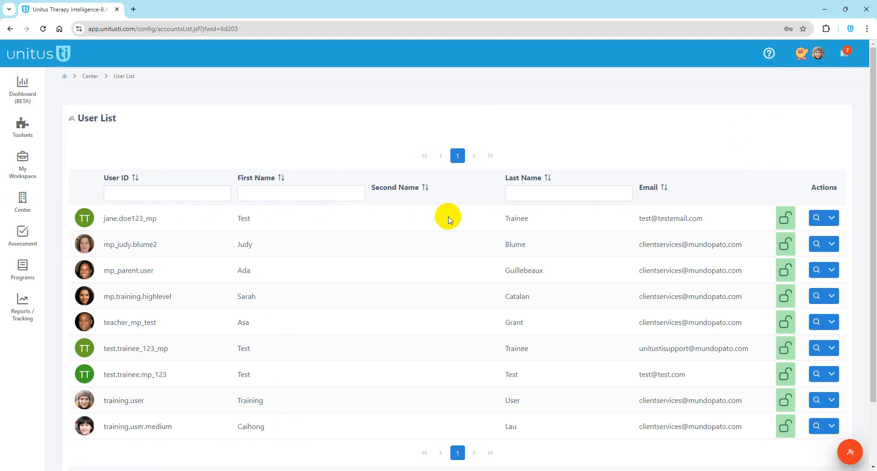
{"action": "left_click", "coordinate": [831, 219]}
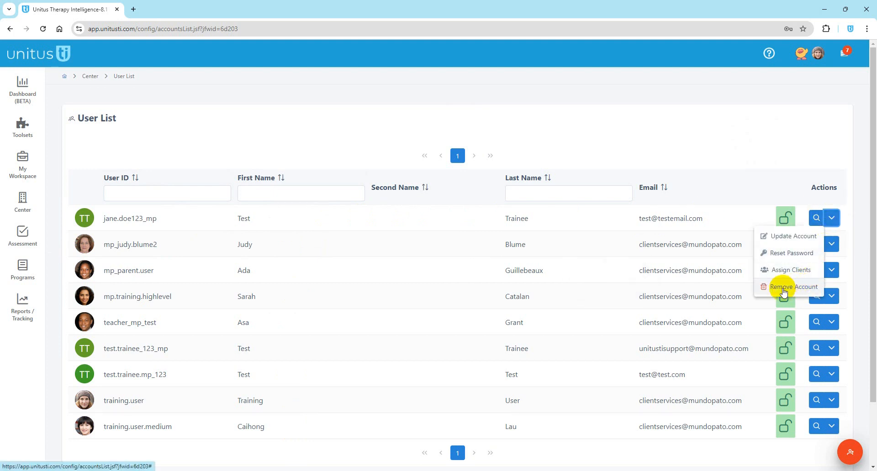
{"action": "left_click", "coordinate": [435, 216]}
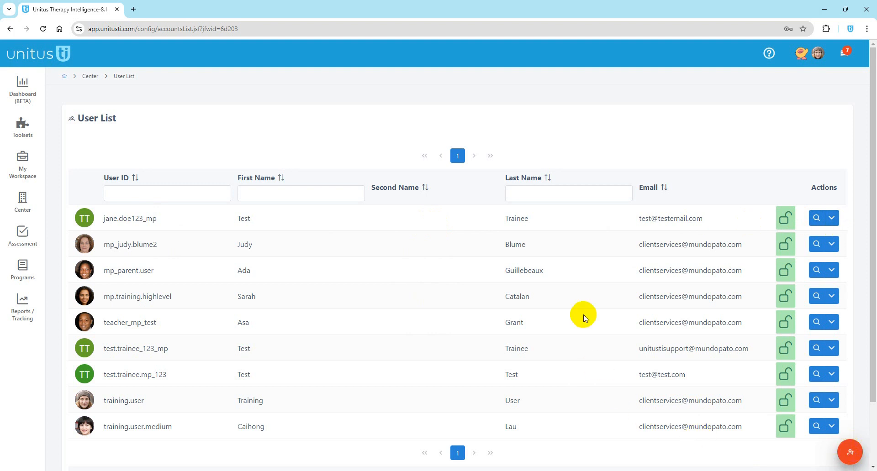
Step: Start a new user account and look over the Add New Account form
{"action": "left_click", "coordinate": [850, 454]}
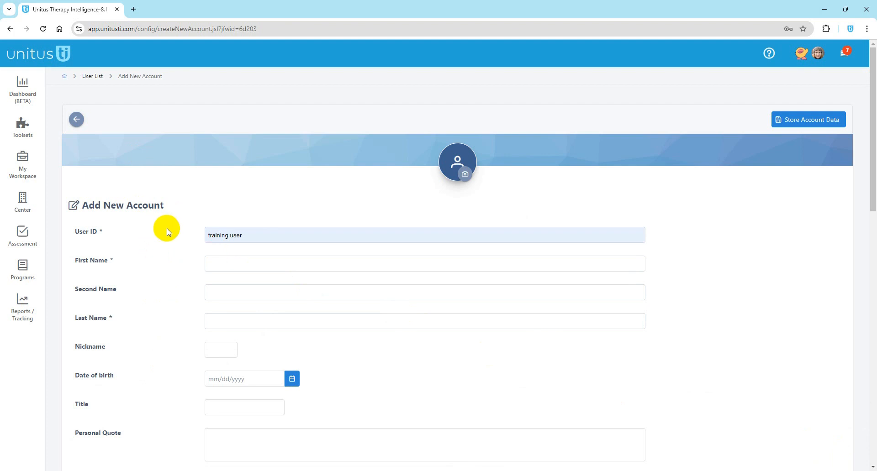
{"action": "scroll", "coordinate": [176, 256], "scroll_direction": "down", "scroll_amount": 4}
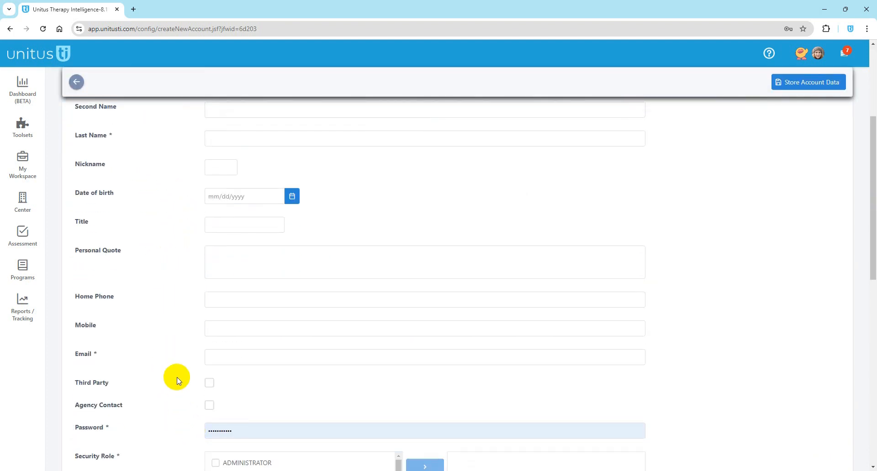
{"action": "scroll", "coordinate": [177, 379], "scroll_direction": "up", "scroll_amount": 1}
{"action": "scroll", "coordinate": [178, 380], "scroll_direction": "up", "scroll_amount": 4}
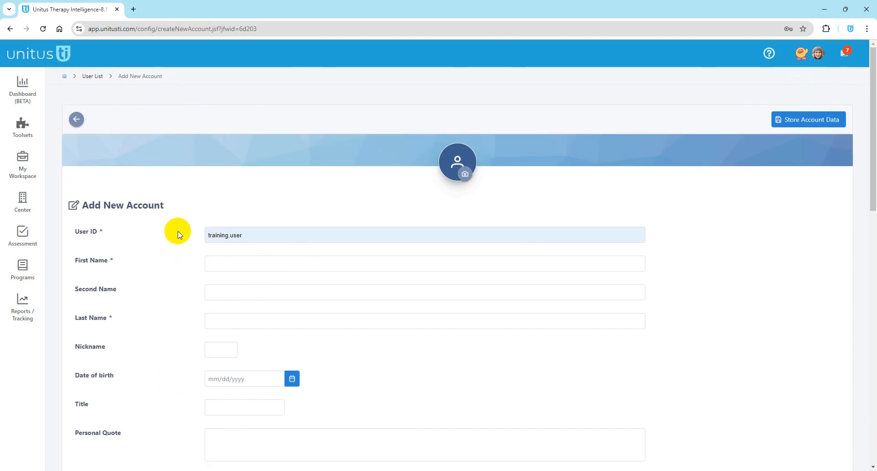
{"action": "scroll", "coordinate": [177, 232], "scroll_direction": "down", "scroll_amount": 1}
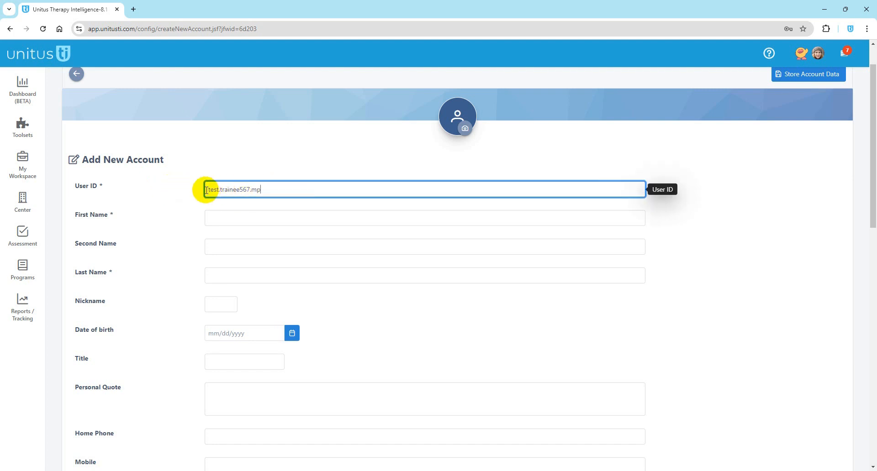
Step: Replace one character in the User ID with an underscore
{"action": "left_click", "coordinate": [250, 190]}
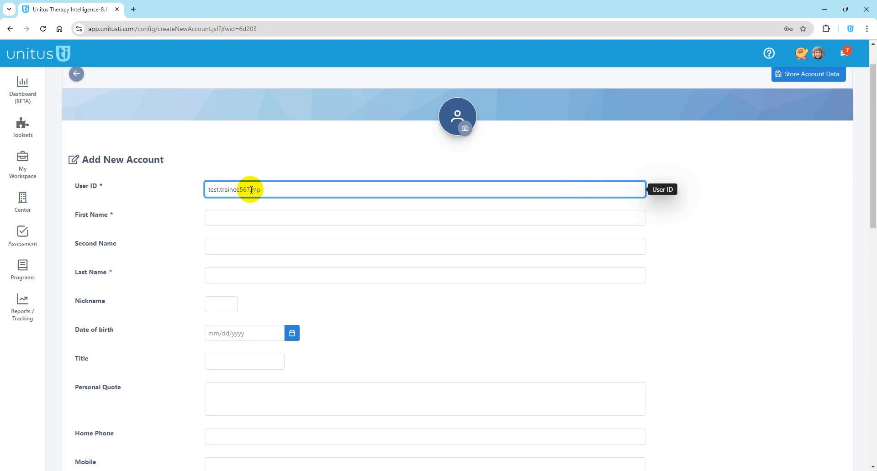
{"action": "key", "text": "Delete"}
{"action": "type", "text": "_"}
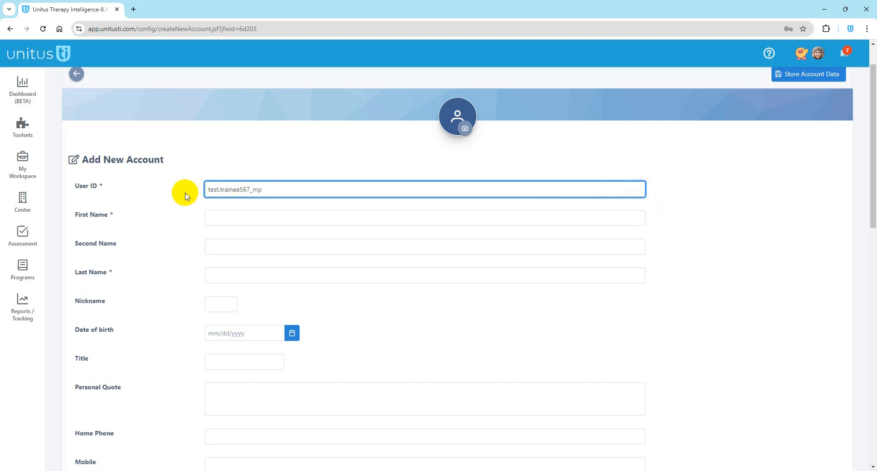
Step: Enter the new user's first name and last name, then review the rest of the form
{"action": "left_click", "coordinate": [221, 222]}
{"action": "type", "text": "Test"}
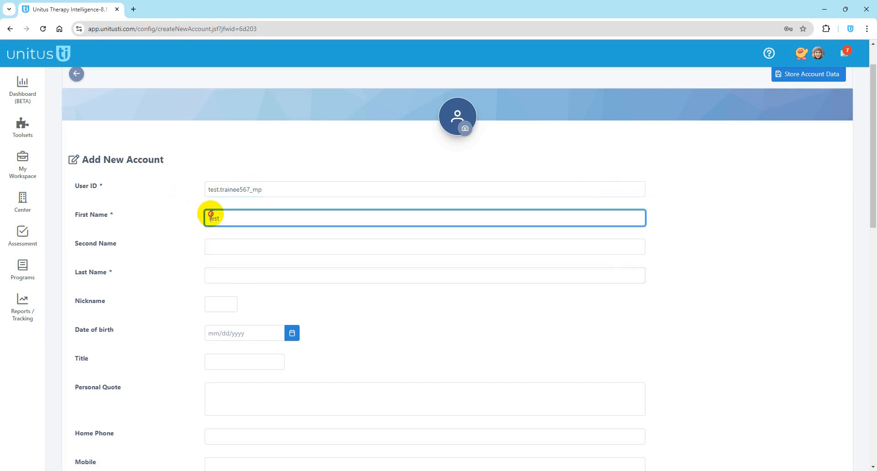
{"action": "double_click", "coordinate": [212, 215]}
{"action": "type", "text": "Jane"}
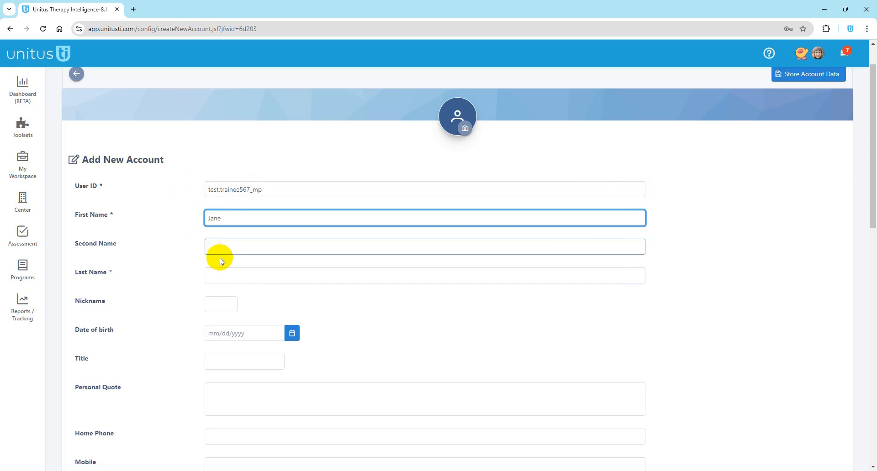
{"action": "left_click", "coordinate": [222, 273]}
{"action": "type", "text": "Doe"}
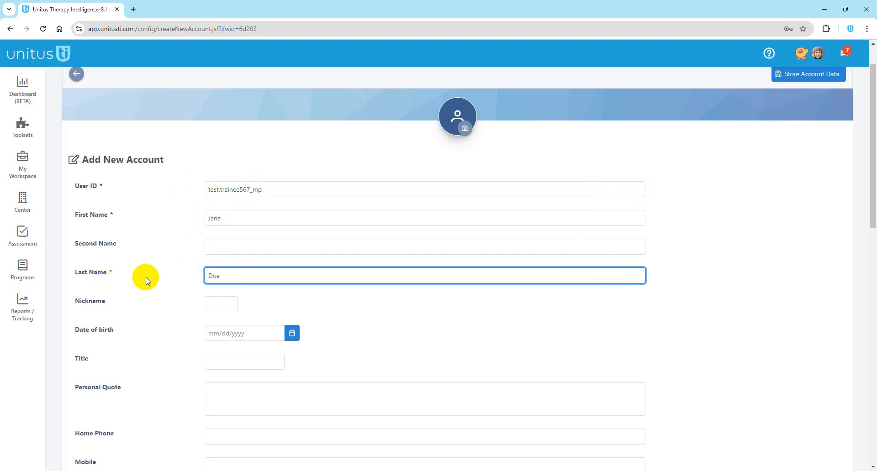
{"action": "scroll", "coordinate": [184, 271], "scroll_direction": "down", "scroll_amount": 2}
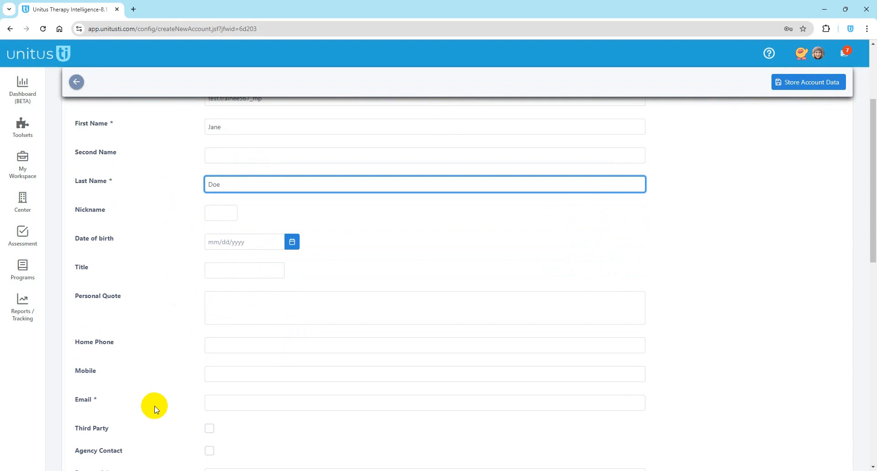
{"action": "scroll", "coordinate": [136, 328], "scroll_direction": "down", "scroll_amount": 1}
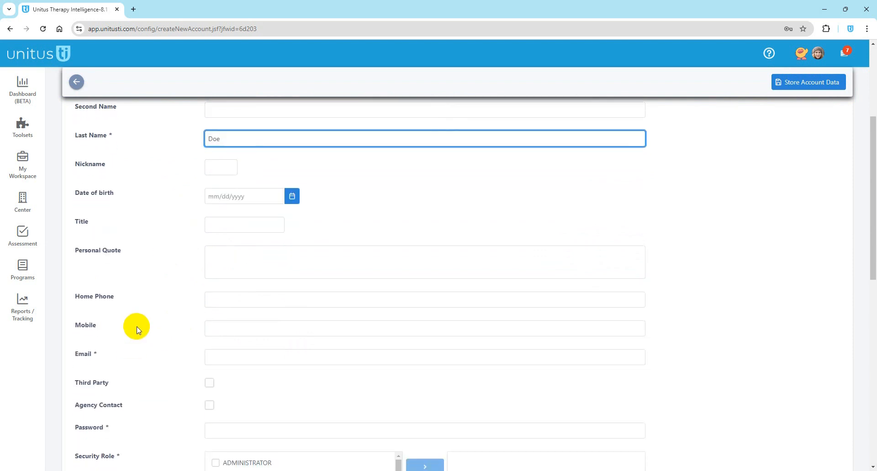
{"action": "scroll", "coordinate": [129, 365], "scroll_direction": "down", "scroll_amount": 1}
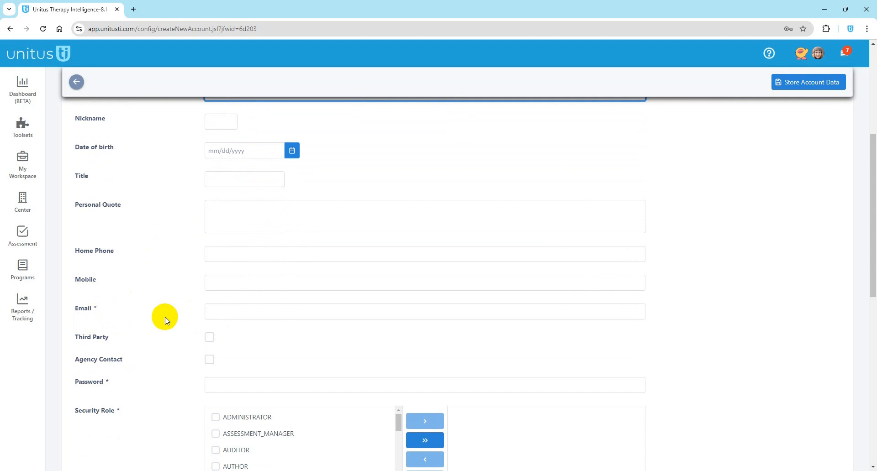
{"action": "scroll", "coordinate": [160, 301], "scroll_direction": "up", "scroll_amount": 4}
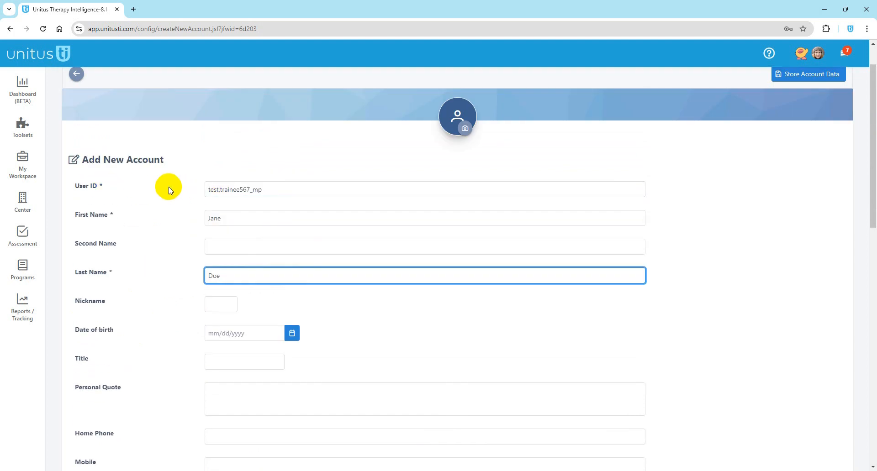
{"action": "scroll", "coordinate": [169, 189], "scroll_direction": "down", "scroll_amount": 4}
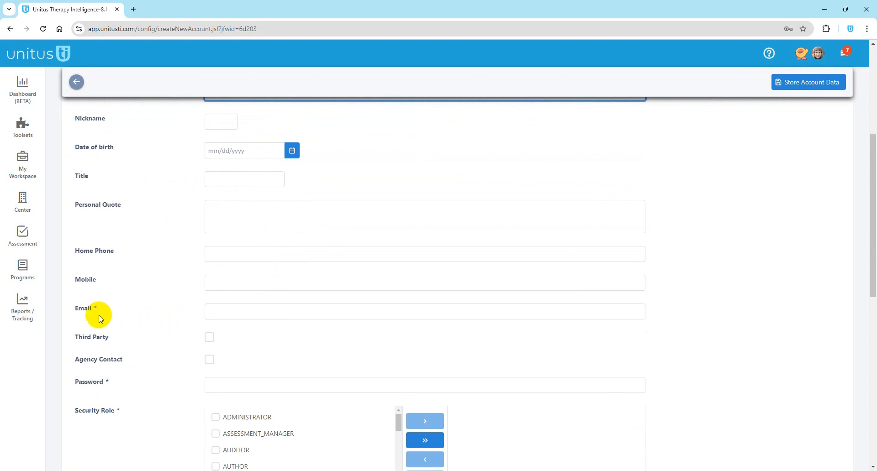
Step: Enter the new user's e-mail address and tick the Third Party checkbox
{"action": "left_click", "coordinate": [187, 313]}
{"action": "type", "text": "janedoe@test.com"}
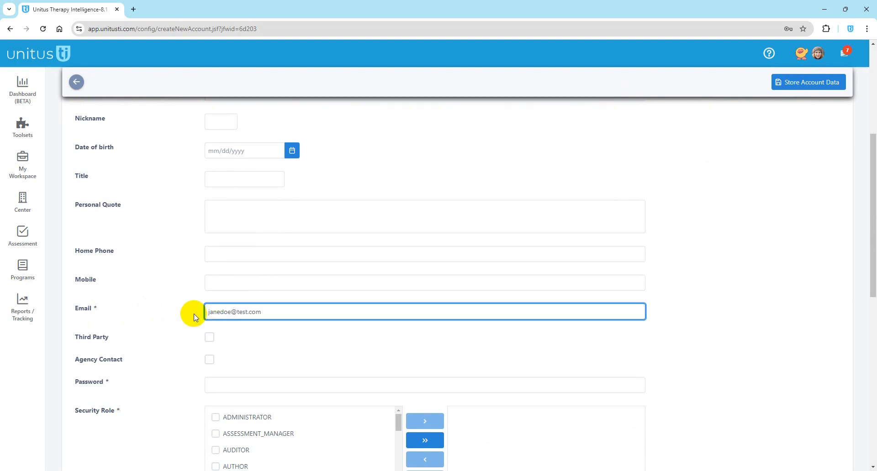
{"action": "scroll", "coordinate": [192, 398], "scroll_direction": "down", "scroll_amount": 1}
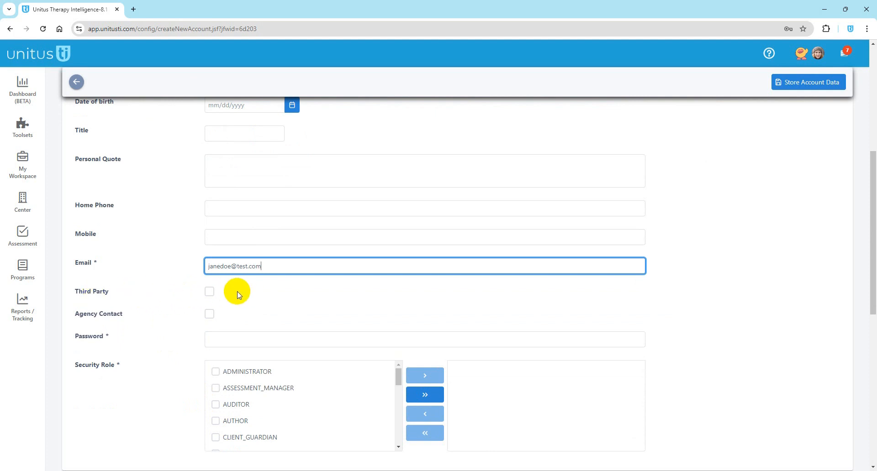
{"action": "left_click", "coordinate": [210, 294]}
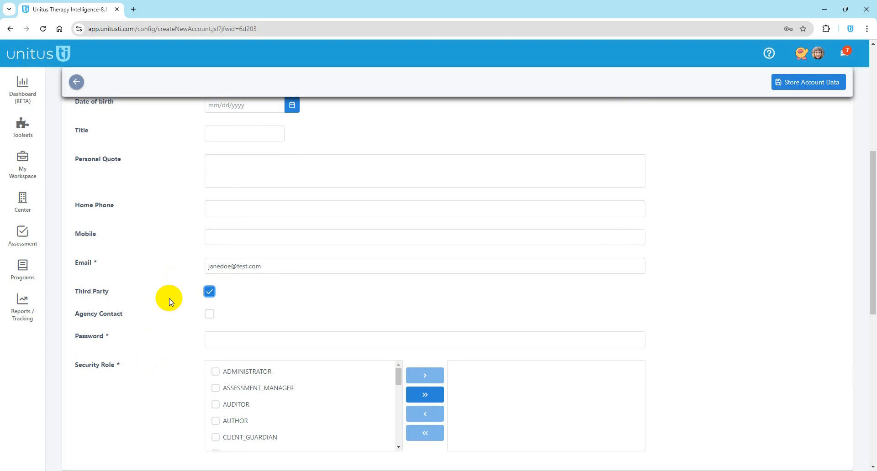
Step: Untick Third Party and enter a password for the new account
{"action": "left_click", "coordinate": [210, 293]}
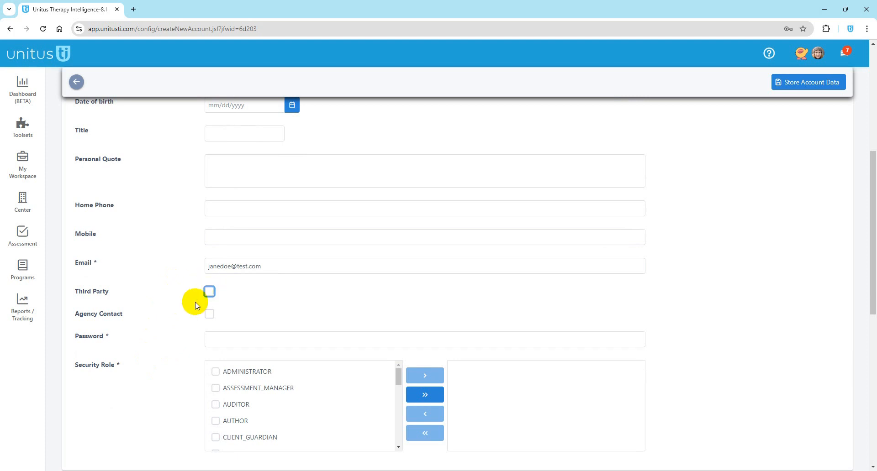
{"action": "left_click", "coordinate": [212, 340]}
{"action": "left_click", "coordinate": [181, 342]}
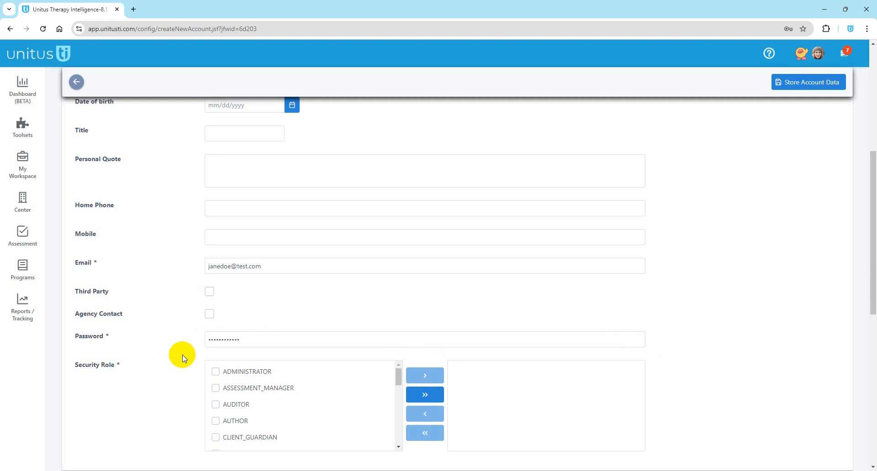
{"action": "scroll", "coordinate": [185, 362], "scroll_direction": "down", "scroll_amount": 1}
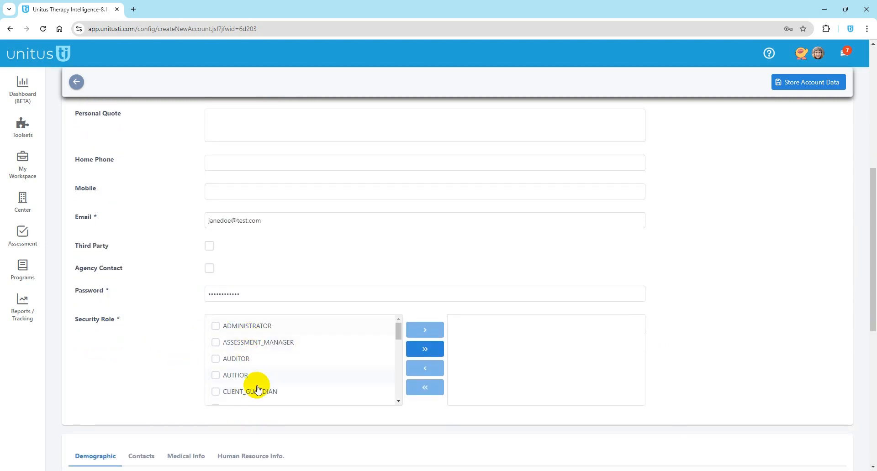
Step: Open and close the Center flyout, then bring up Quick Help from the header
{"action": "left_click", "coordinate": [398, 338]}
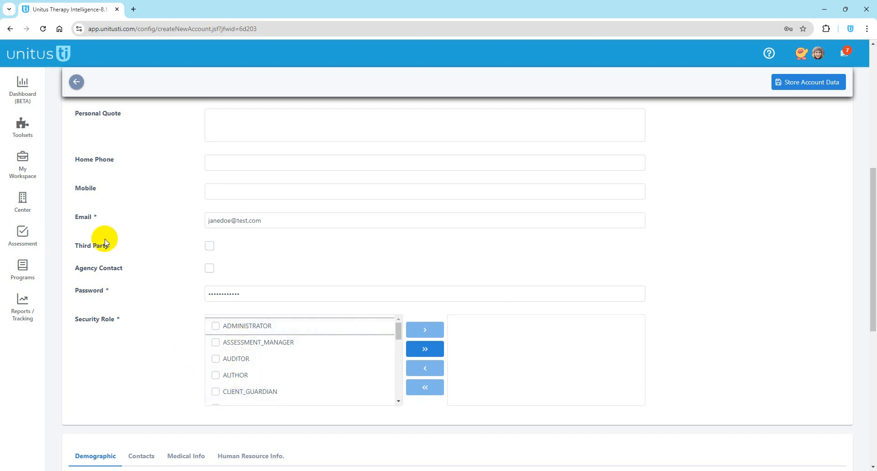
{"action": "left_click", "coordinate": [22, 200]}
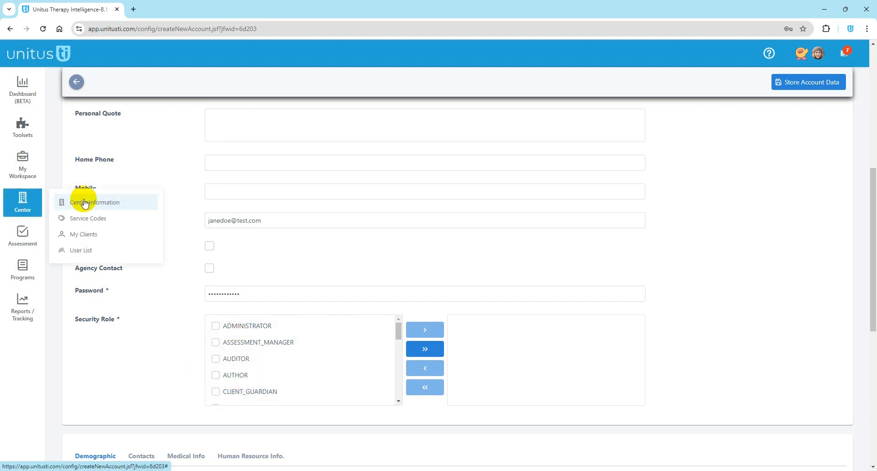
{"action": "left_click", "coordinate": [188, 346]}
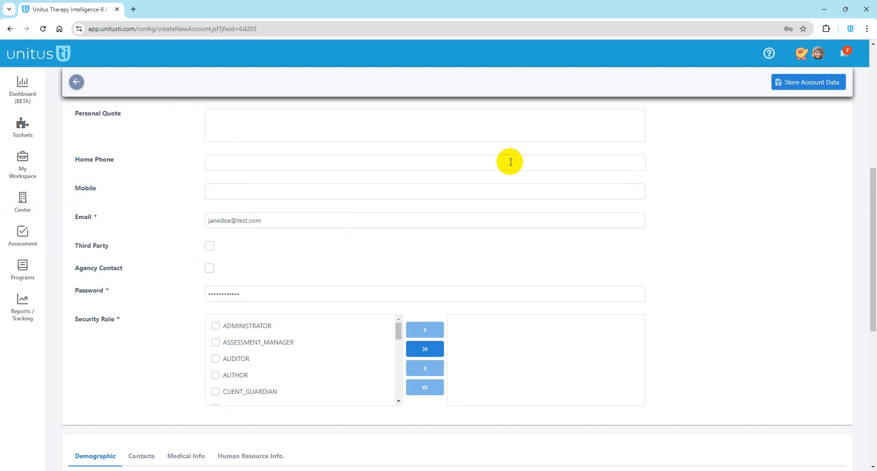
{"action": "left_click", "coordinate": [769, 53]}
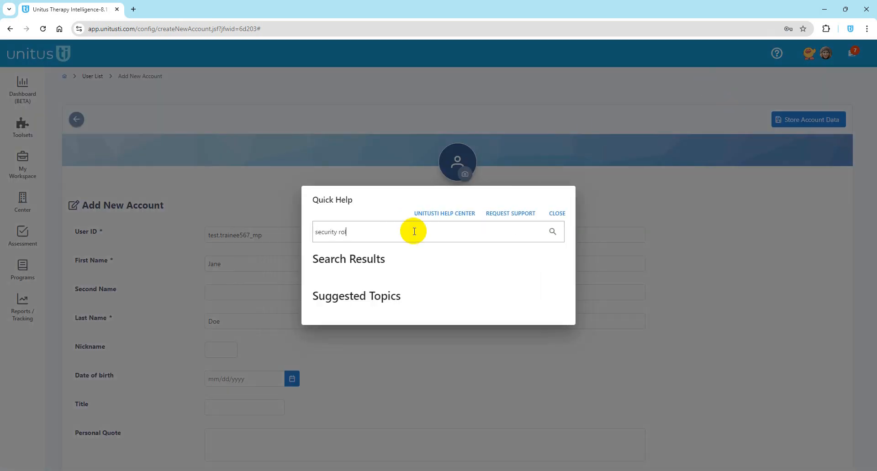
Step: Run the 'security roles' help search, review the results and close Quick Help
{"action": "left_click", "coordinate": [553, 231]}
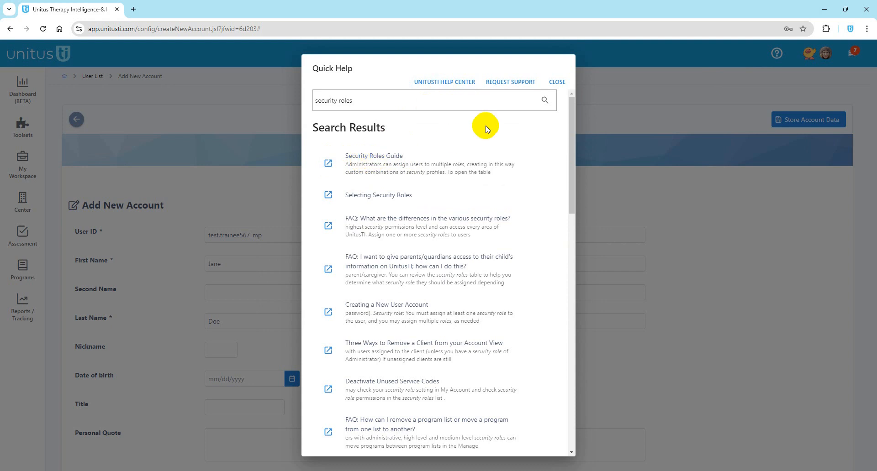
{"action": "left_click", "coordinate": [557, 82]}
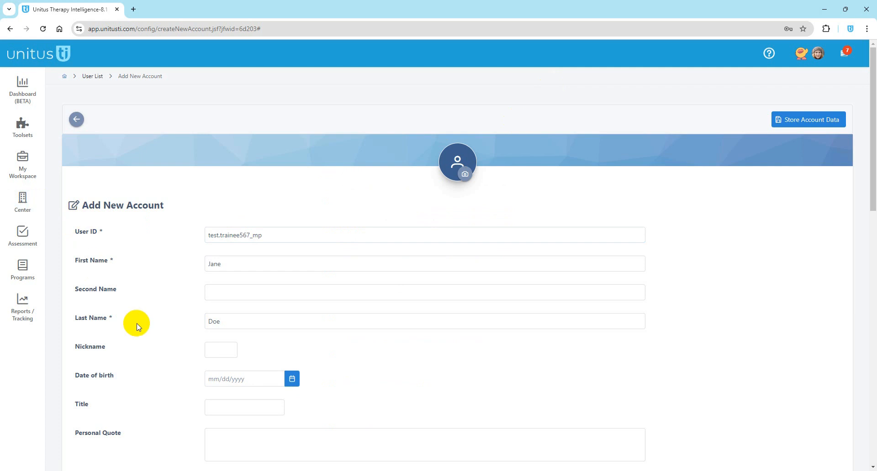
Step: Assign the ADMINISTRATOR and AUTHOR security roles, adding and then removing AUDITOR
{"action": "scroll", "coordinate": [181, 345], "scroll_direction": "down", "scroll_amount": 8}
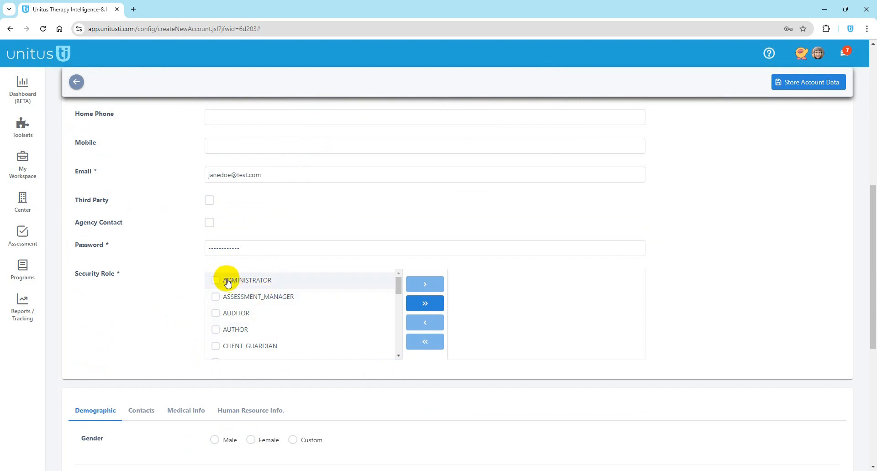
{"action": "left_click_drag", "start_coordinate": [220, 282], "coordinate": [442, 279]}
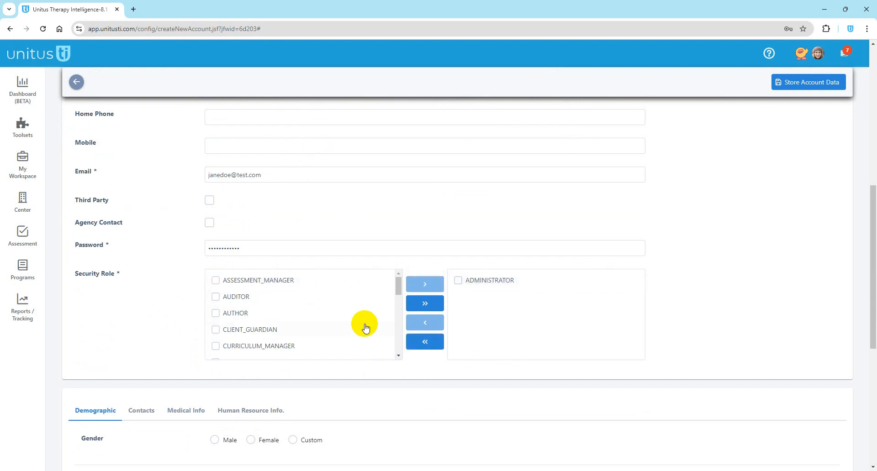
{"action": "left_click", "coordinate": [216, 297]}
{"action": "left_click", "coordinate": [424, 285]}
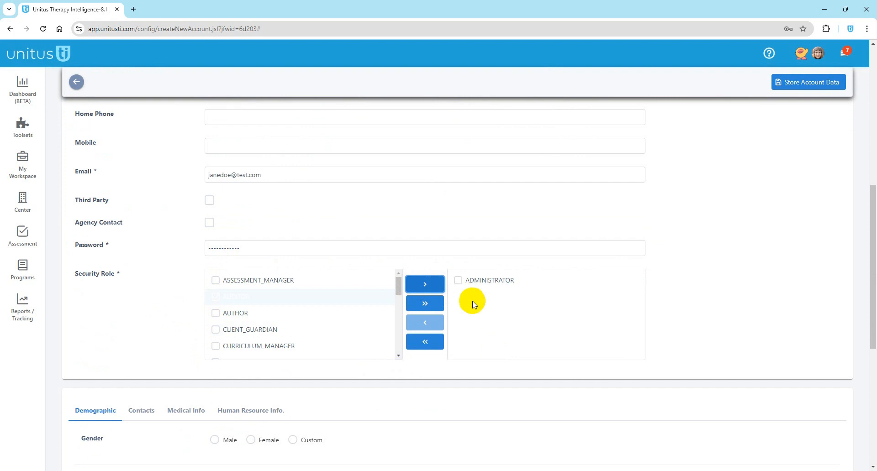
{"action": "mouse_move", "coordinate": [488, 307]}
{"action": "left_mouse_down"}
{"action": "mouse_move", "coordinate": [466, 298]}
{"action": "mouse_move", "coordinate": [315, 304]}
{"action": "mouse_move", "coordinate": [489, 303]}
{"action": "left_mouse_up"}
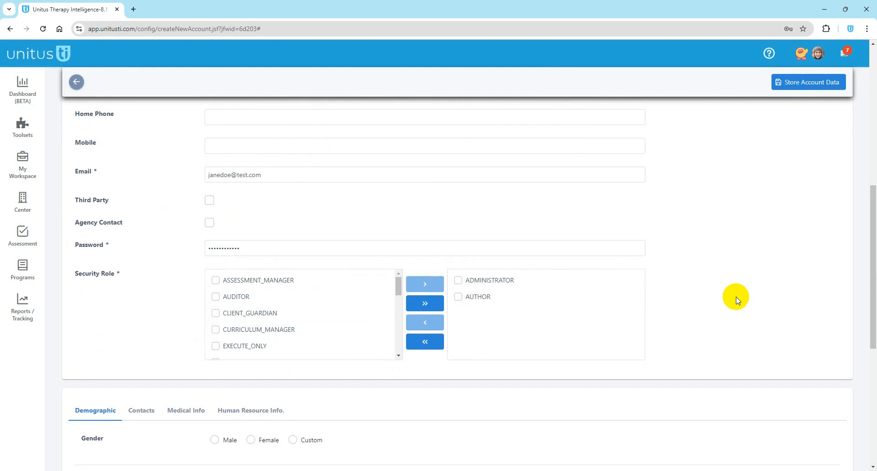
Step: Store the account data to save the new user account
{"action": "scroll", "coordinate": [722, 319], "scroll_direction": "down", "scroll_amount": 3}
{"action": "scroll", "coordinate": [722, 314], "scroll_direction": "down", "scroll_amount": 2}
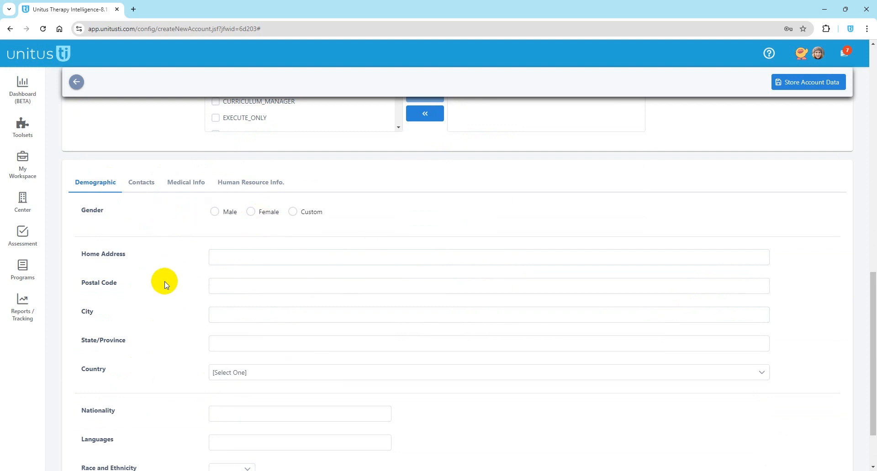
{"action": "scroll", "coordinate": [164, 286], "scroll_direction": "down", "scroll_amount": 1}
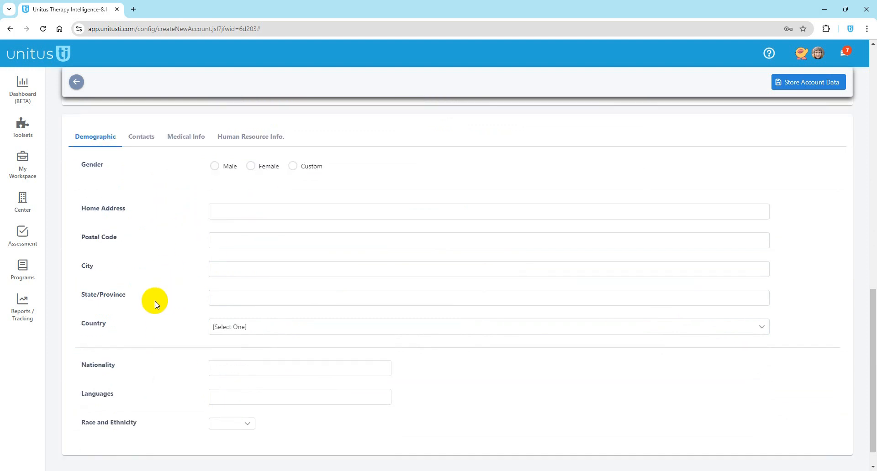
{"action": "scroll", "coordinate": [158, 304], "scroll_direction": "up", "scroll_amount": 3}
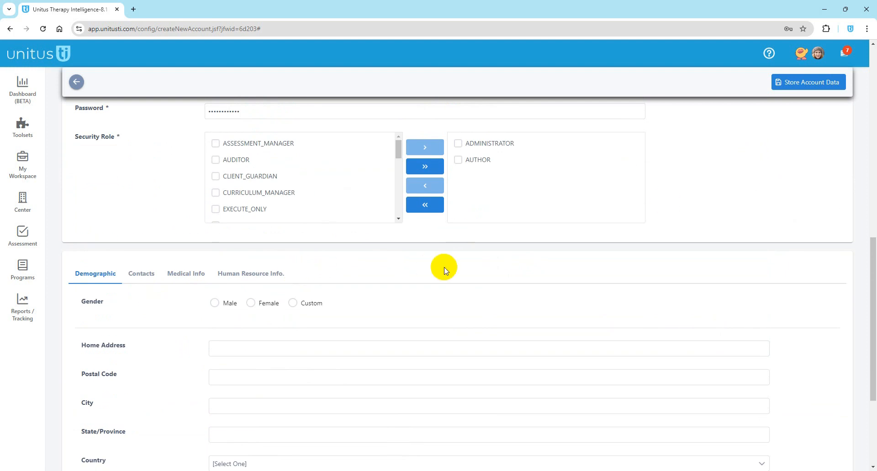
{"action": "left_click", "coordinate": [807, 86]}
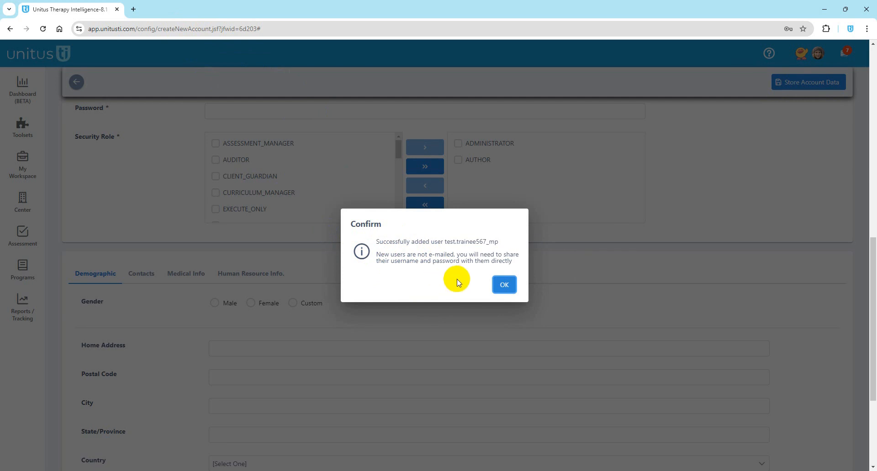
Step: Confirm the new staff account to open its Update Account page with user ID and names filled in
{"action": "left_click", "coordinate": [504, 285]}
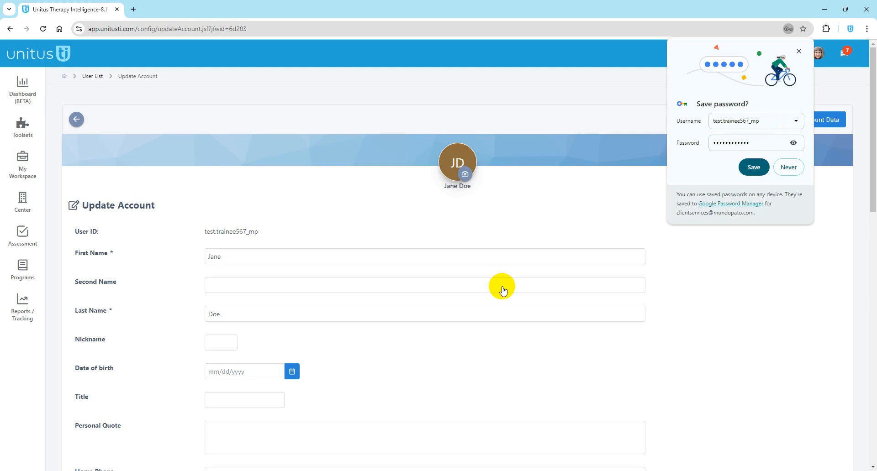
Step: Dismiss the save-password prompt, cancel the picture change, and view the empty Clients Assigned list
{"action": "left_click", "coordinate": [798, 52]}
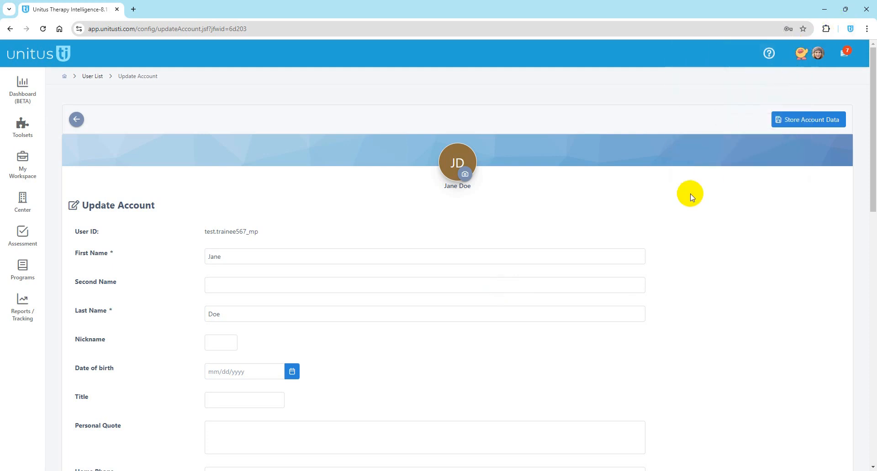
{"action": "left_click", "coordinate": [466, 176]}
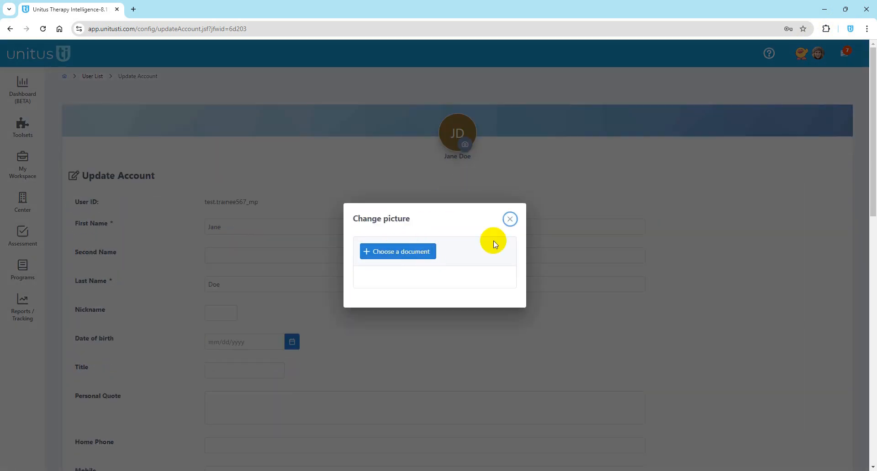
{"action": "left_click", "coordinate": [510, 219]}
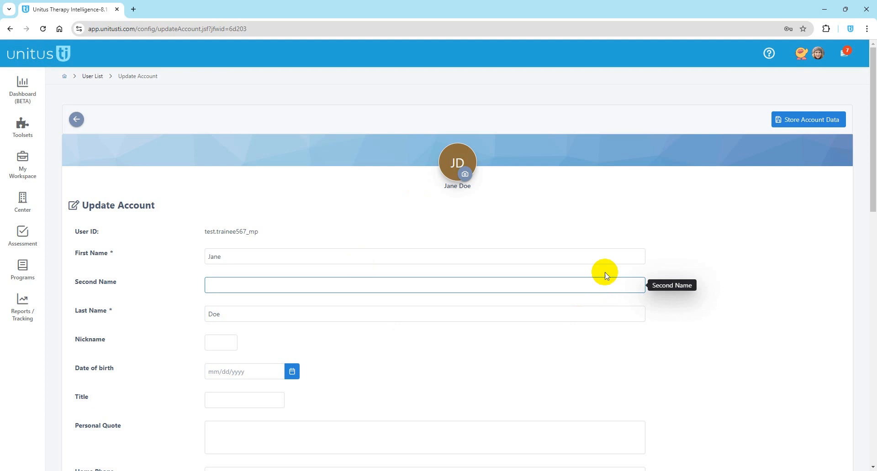
{"action": "left_click", "coordinate": [820, 57]}
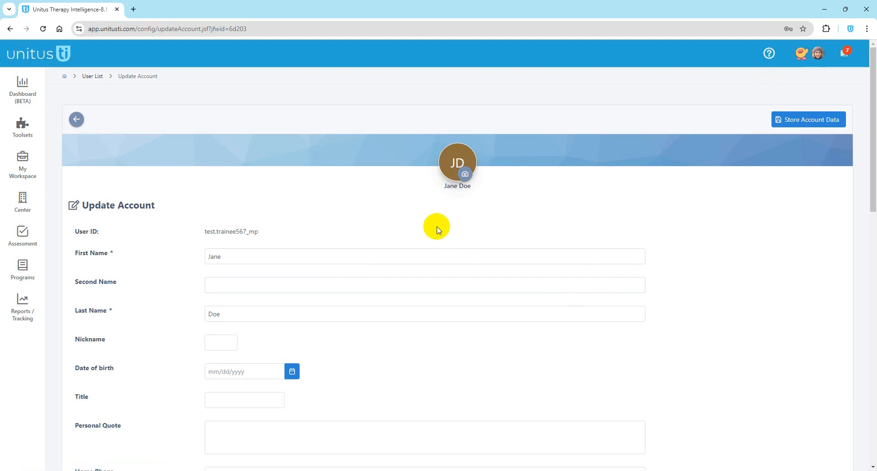
{"action": "scroll", "coordinate": [456, 256], "scroll_direction": "down", "scroll_amount": 10}
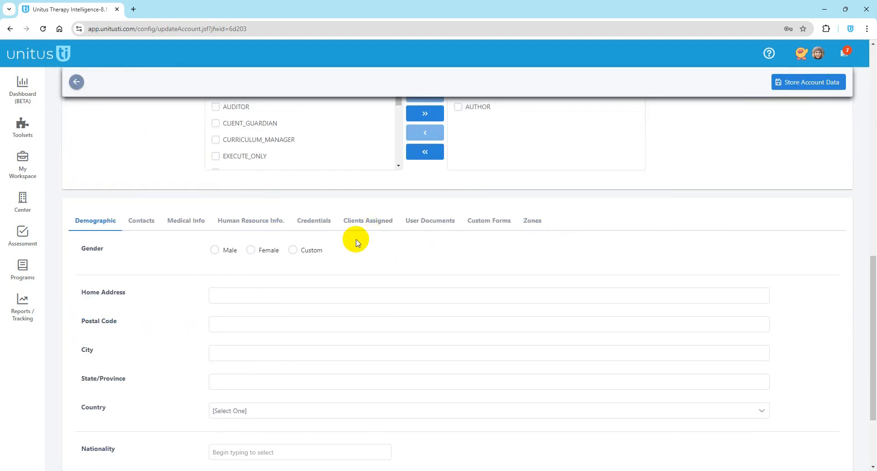
{"action": "left_click", "coordinate": [358, 224]}
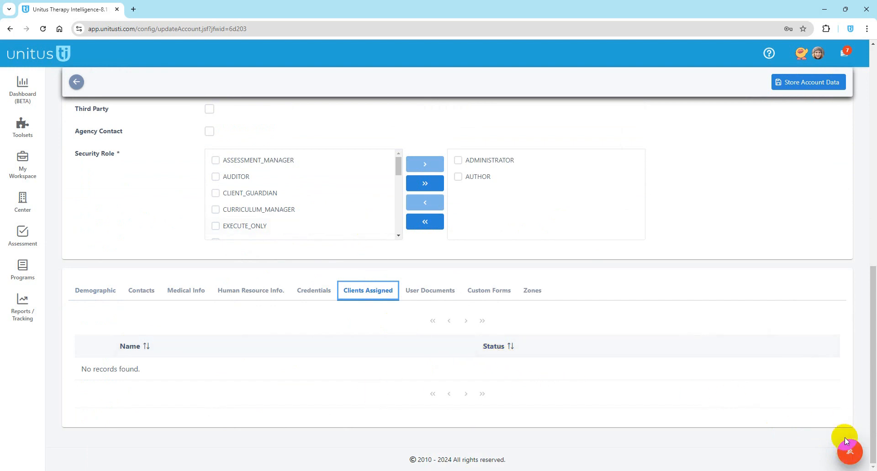
Step: In the assign-clients list, tick only the first two clients, aged 4 and 7
{"action": "left_click", "coordinate": [849, 450]}
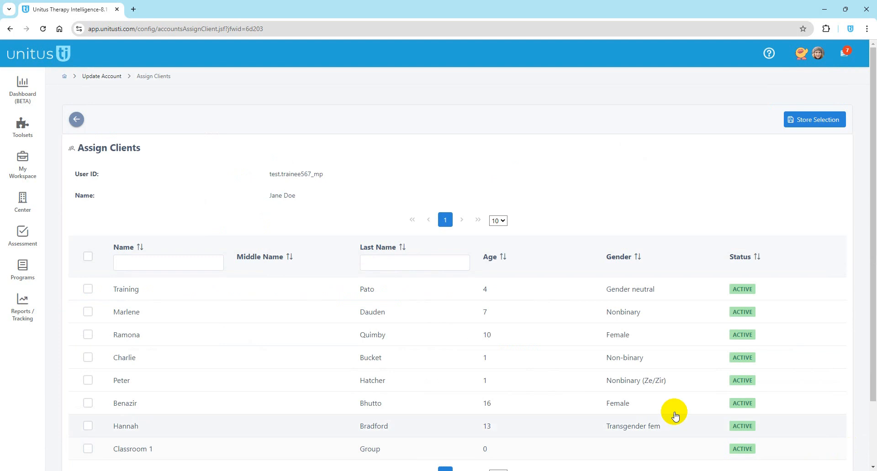
{"action": "scroll", "coordinate": [319, 265], "scroll_direction": "down", "scroll_amount": 1}
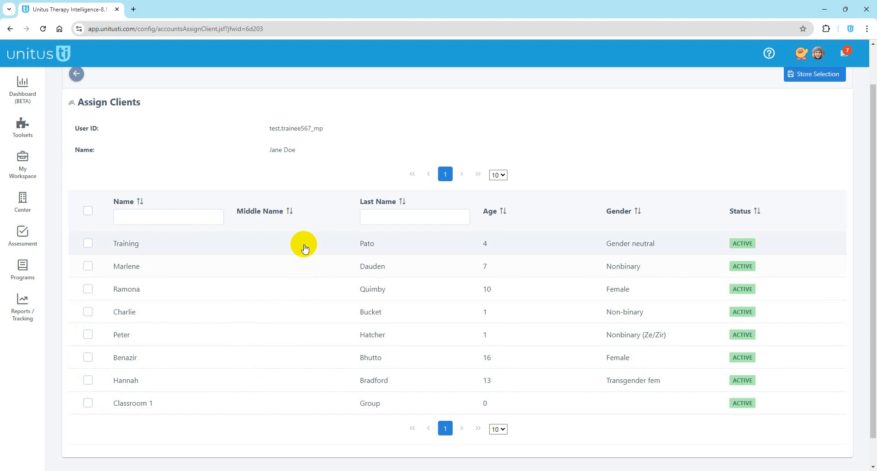
{"action": "left_click", "coordinate": [88, 212]}
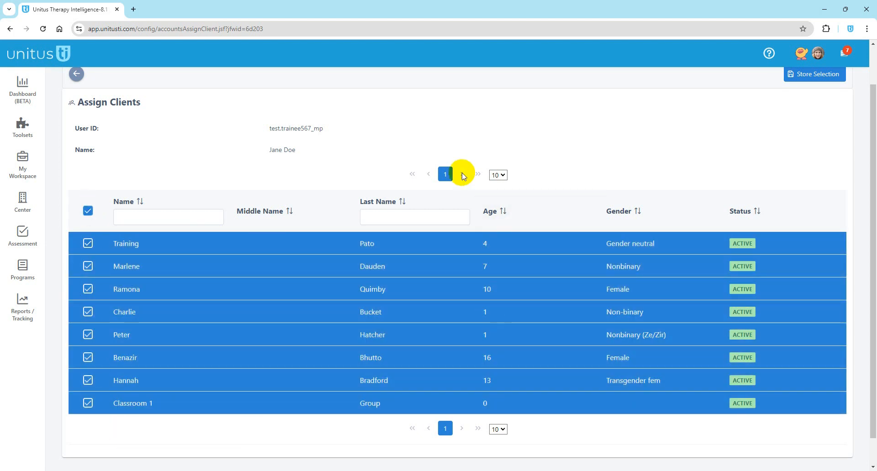
{"action": "left_click", "coordinate": [92, 209]}
{"action": "left_click", "coordinate": [88, 267]}
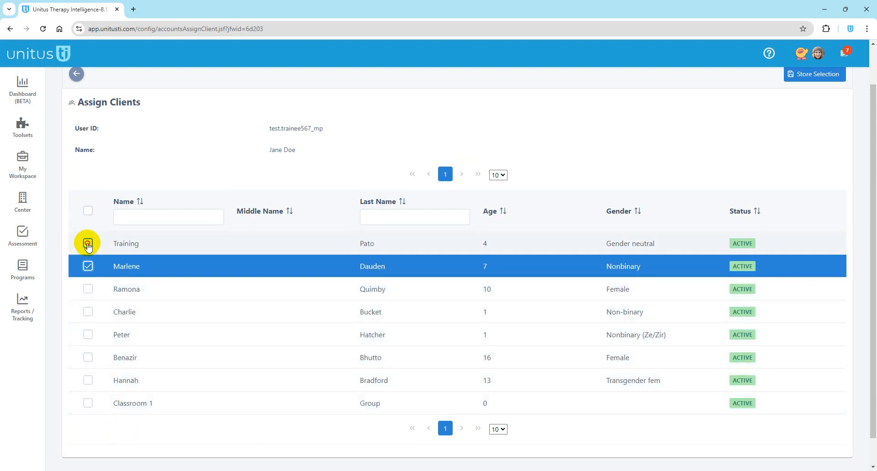
{"action": "left_click", "coordinate": [88, 244]}
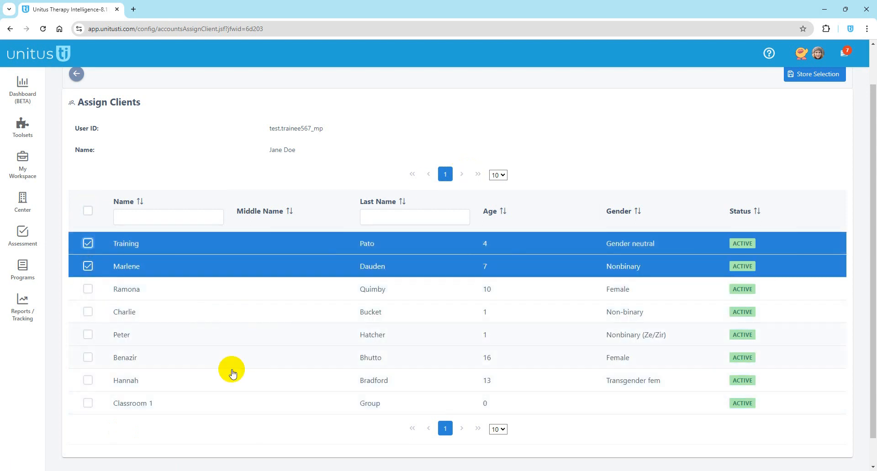
Step: Store the selection and confirm both clients now appear as active assigned clients
{"action": "left_click", "coordinate": [815, 75]}
{"action": "scroll", "coordinate": [672, 187], "scroll_direction": "down", "scroll_amount": 4}
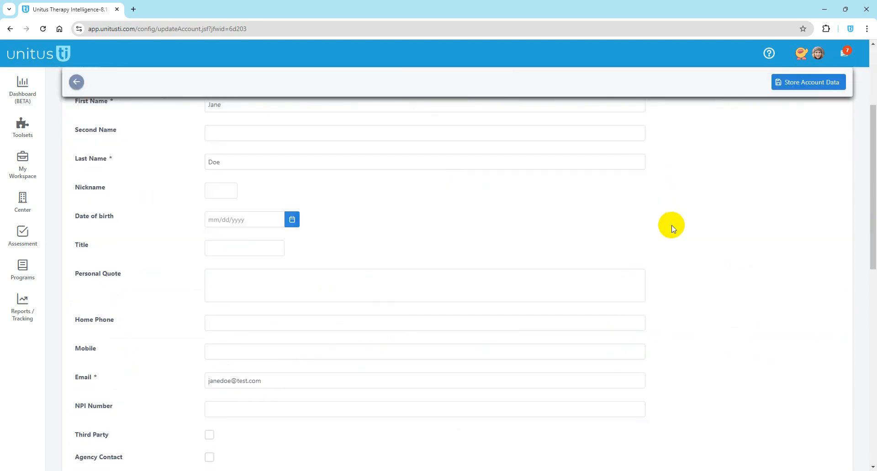
{"action": "scroll", "coordinate": [672, 228], "scroll_direction": "down", "scroll_amount": 9}
{"action": "left_click", "coordinate": [359, 223]}
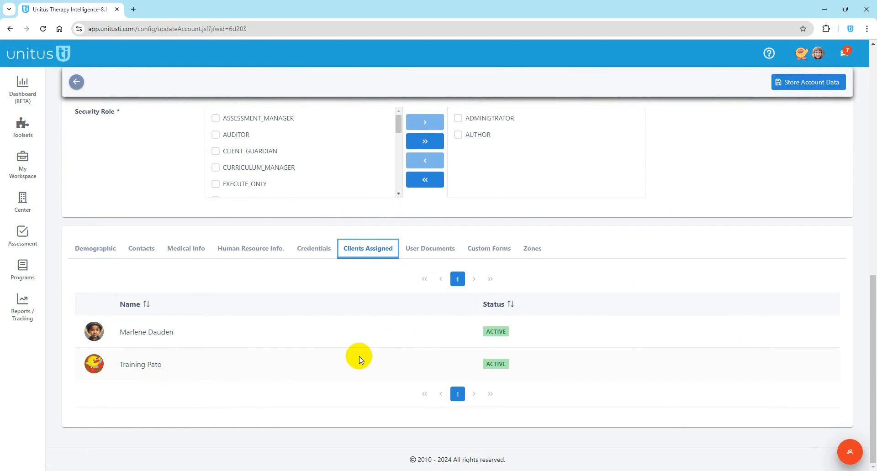
{"action": "left_click", "coordinate": [419, 250]}
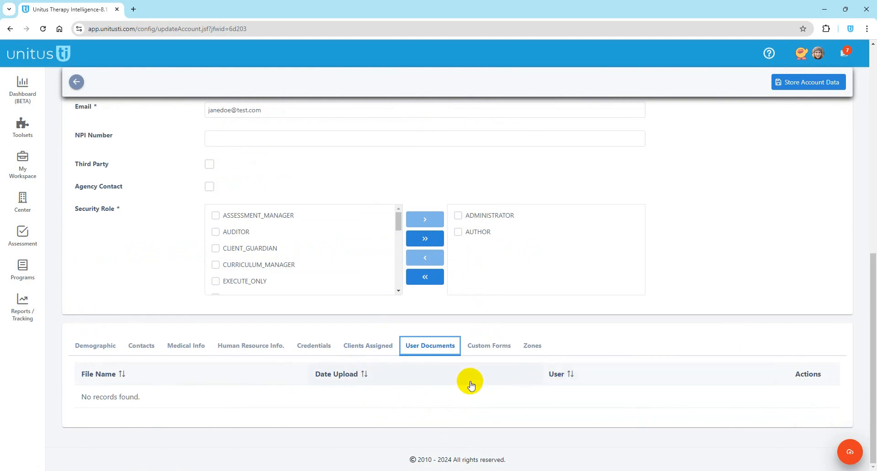
{"action": "left_click", "coordinate": [818, 54]}
{"action": "left_click", "coordinate": [818, 56]}
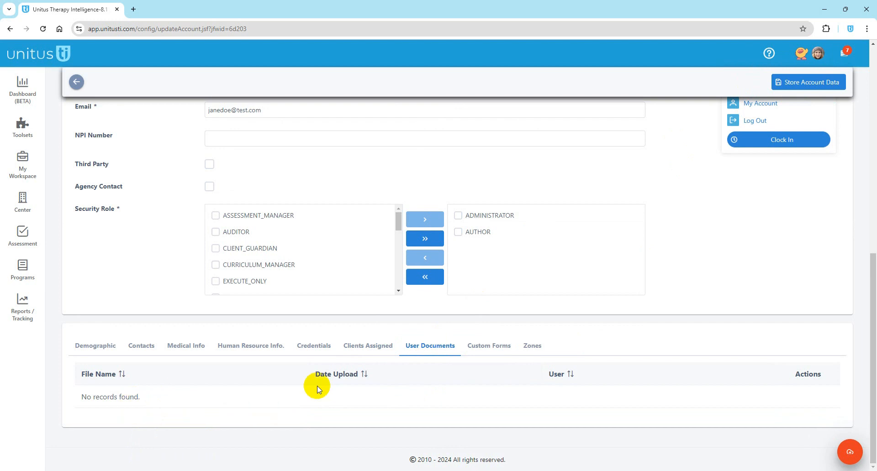
{"action": "left_click", "coordinate": [440, 392]}
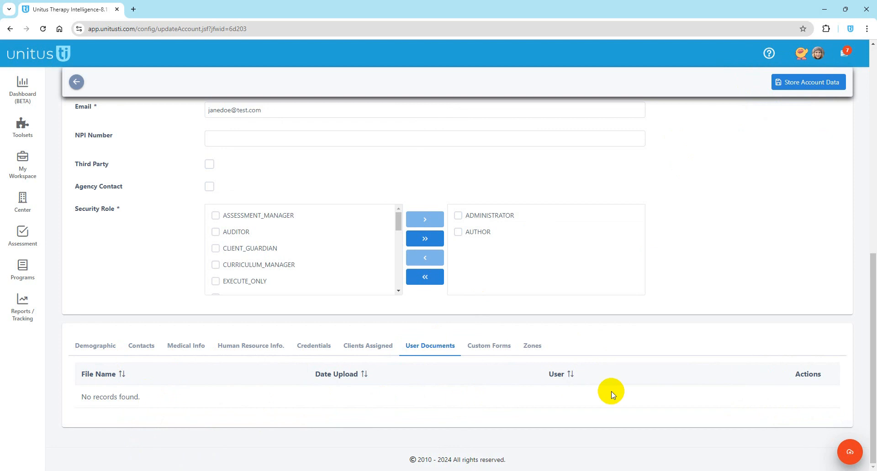
{"action": "scroll", "coordinate": [599, 372], "scroll_direction": "up", "scroll_amount": 6}
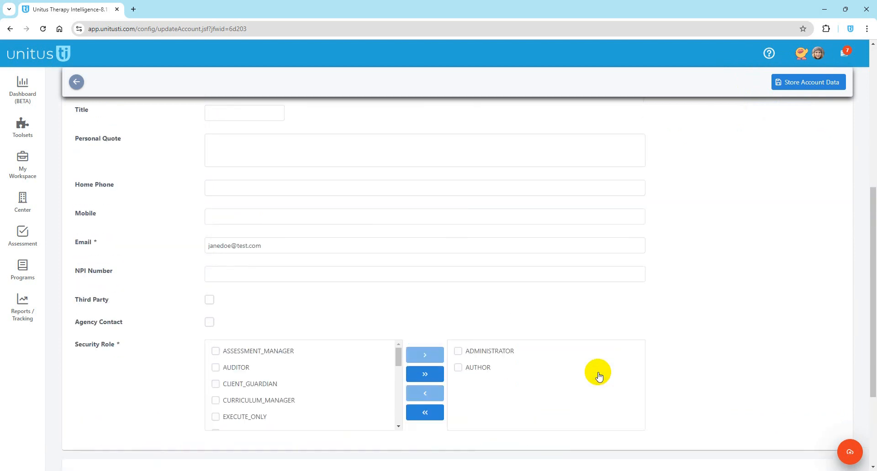
{"action": "scroll", "coordinate": [604, 356], "scroll_direction": "up", "scroll_amount": 3}
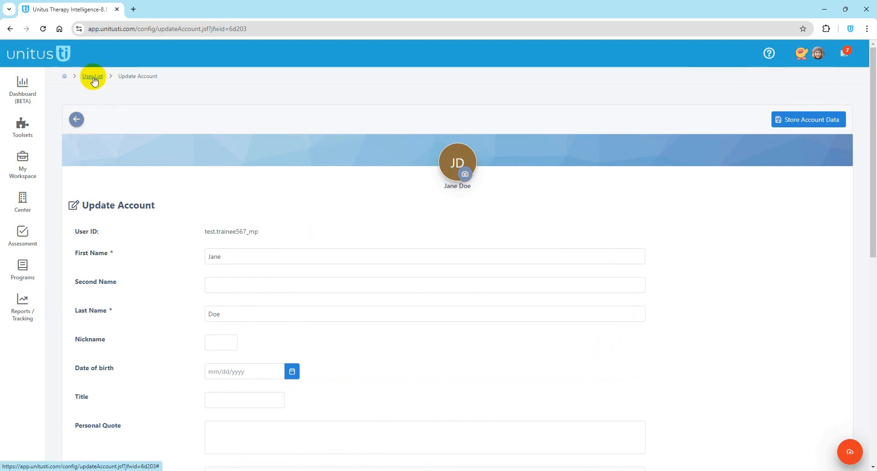
Step: Leave the account page unsaved, filter User ID by 'teach', then clear it and sort by User ID
{"action": "left_click", "coordinate": [77, 118]}
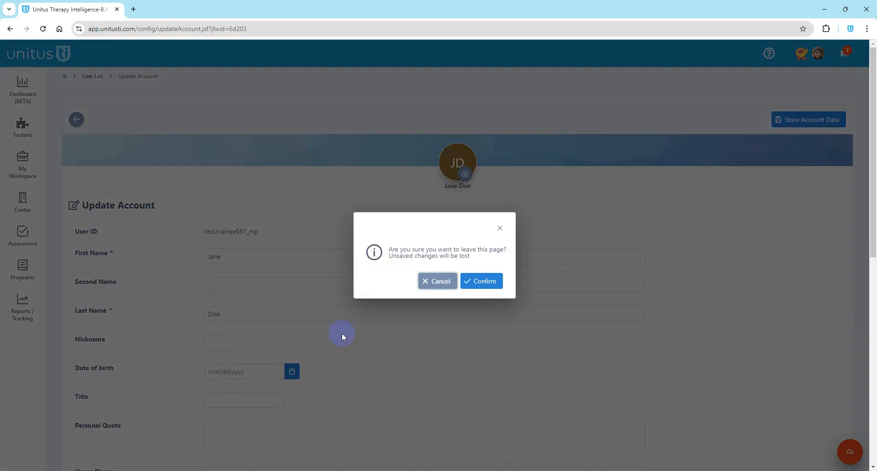
{"action": "left_click", "coordinate": [481, 281]}
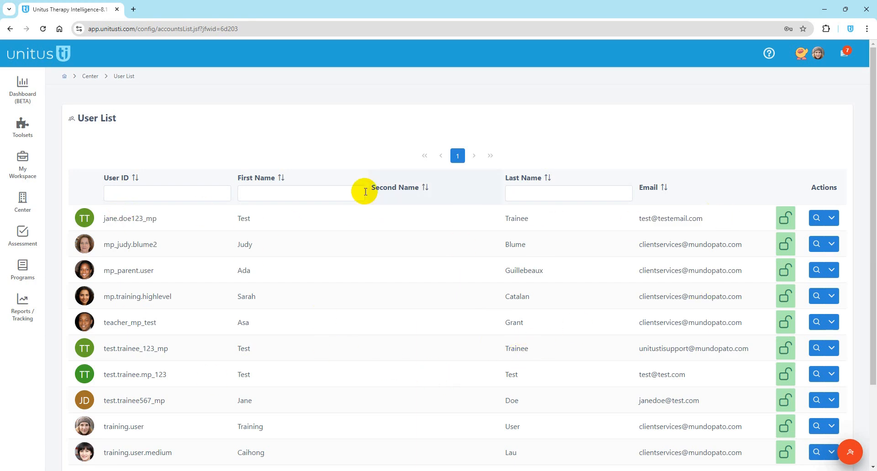
{"action": "left_click", "coordinate": [193, 189]}
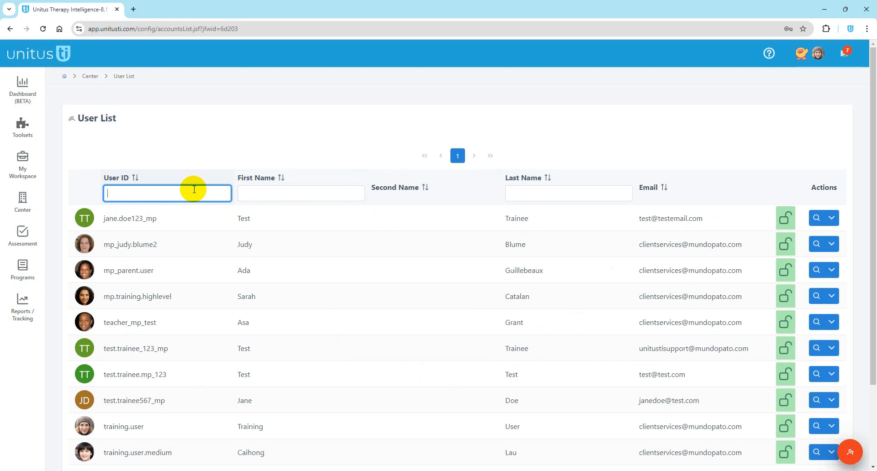
{"action": "type", "text": "teach"}
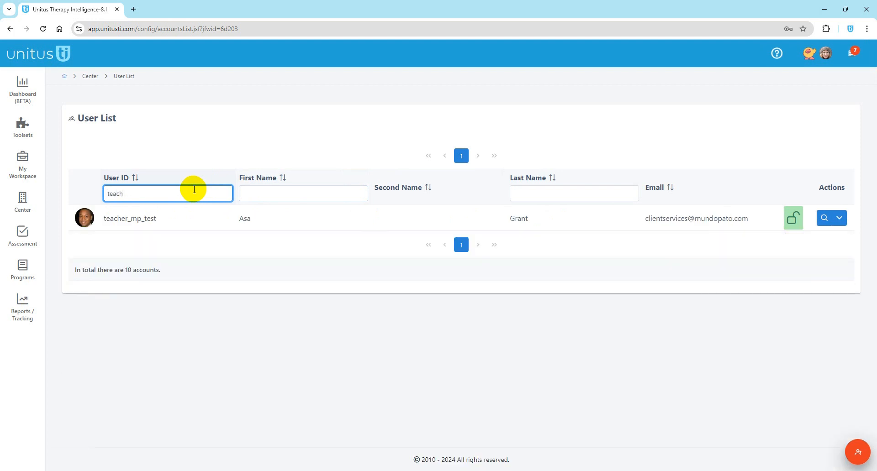
{"action": "left_click", "coordinate": [131, 180]}
{"action": "double_click", "coordinate": [113, 192]}
{"action": "key", "text": "BackSpace"}
{"action": "left_click", "coordinate": [289, 124]}
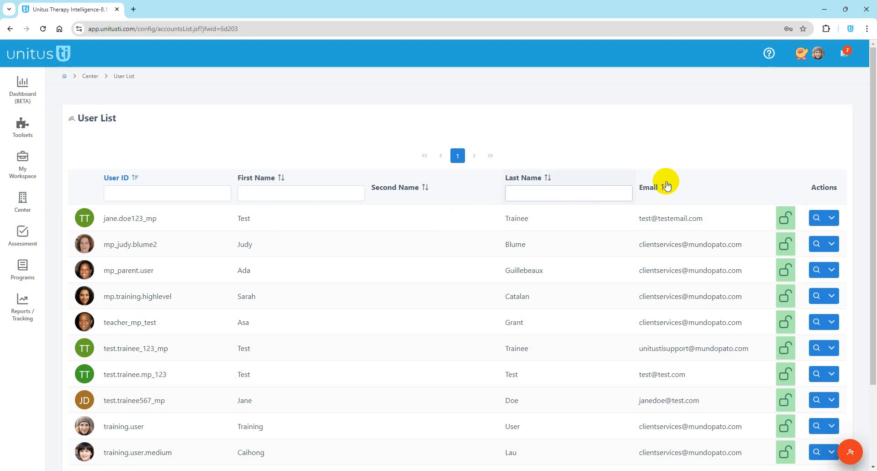
{"action": "left_click", "coordinate": [832, 219]}
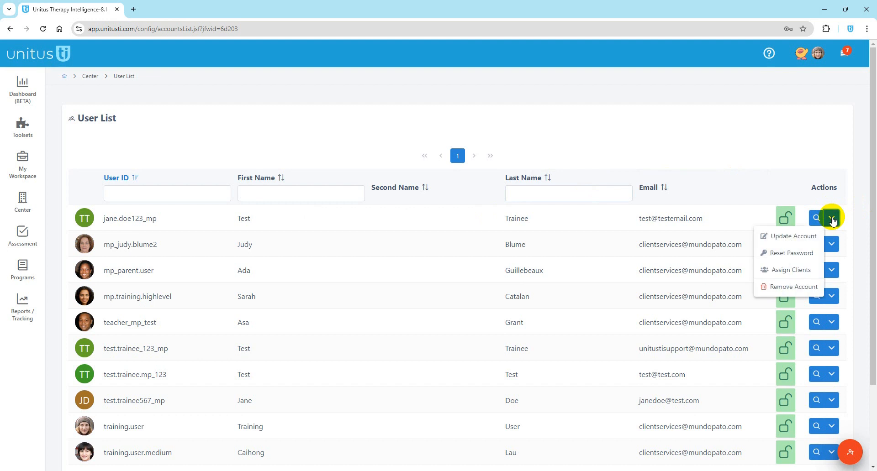
{"action": "left_click", "coordinate": [791, 253]}
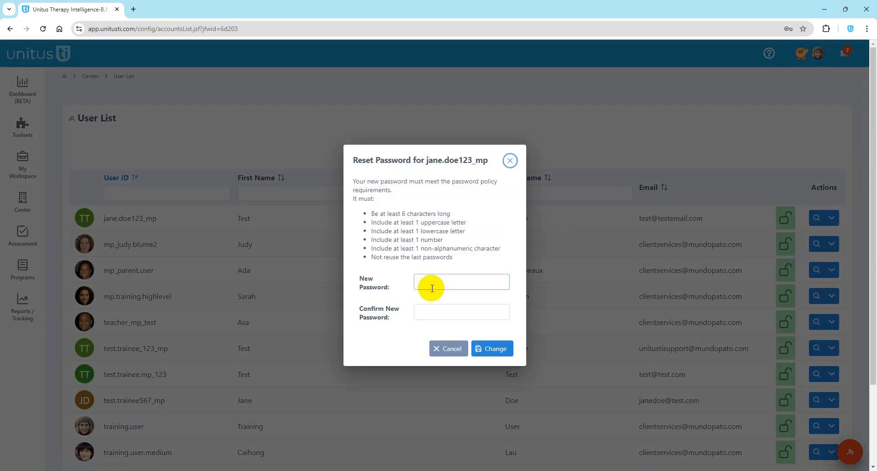
{"action": "left_click", "coordinate": [509, 161]}
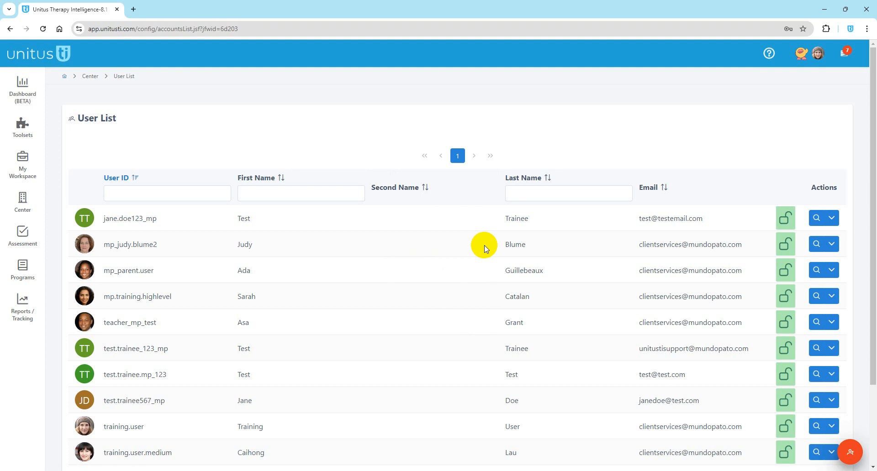
Step: Close the first account's Actions menu unused and return to the home dashboard with today's events
{"action": "left_click", "coordinate": [832, 218]}
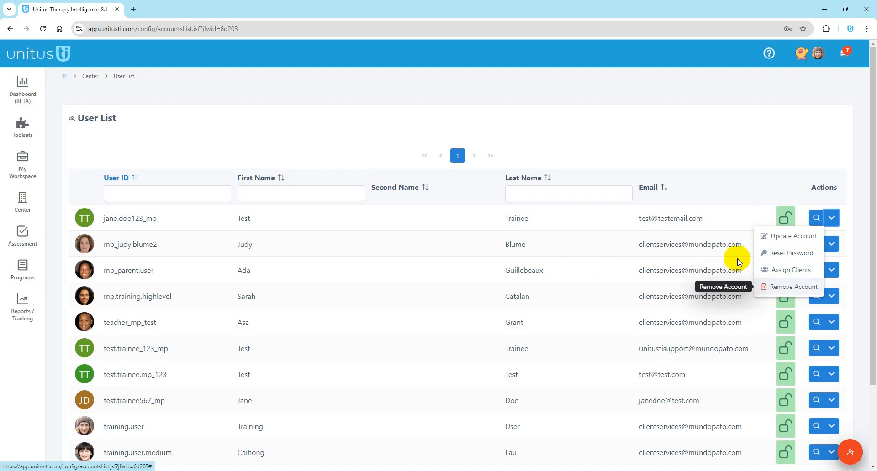
{"action": "left_click", "coordinate": [707, 225]}
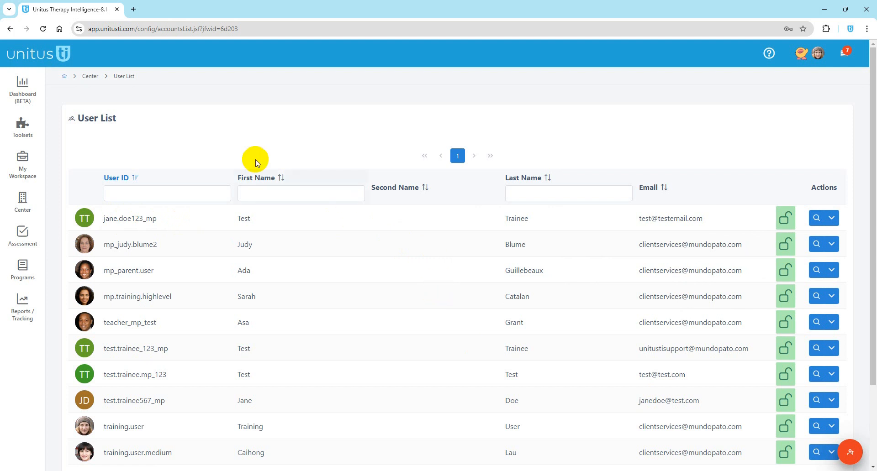
{"action": "left_click", "coordinate": [66, 76]}
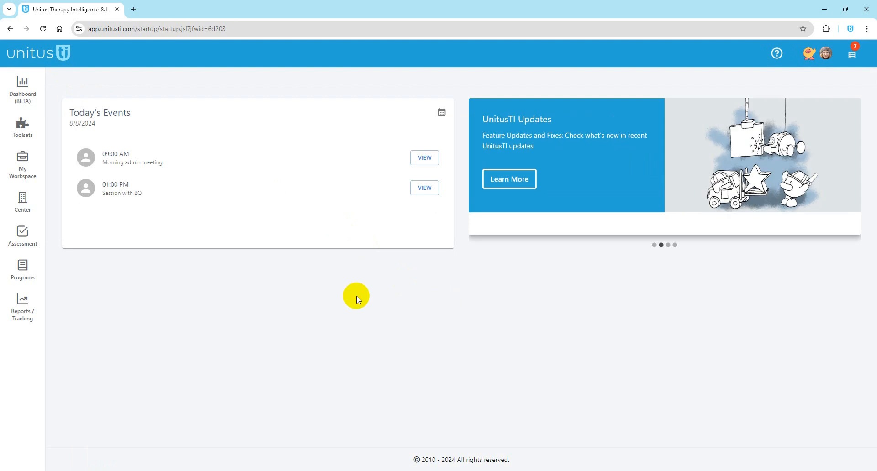
{"action": "left_click", "coordinate": [23, 202]}
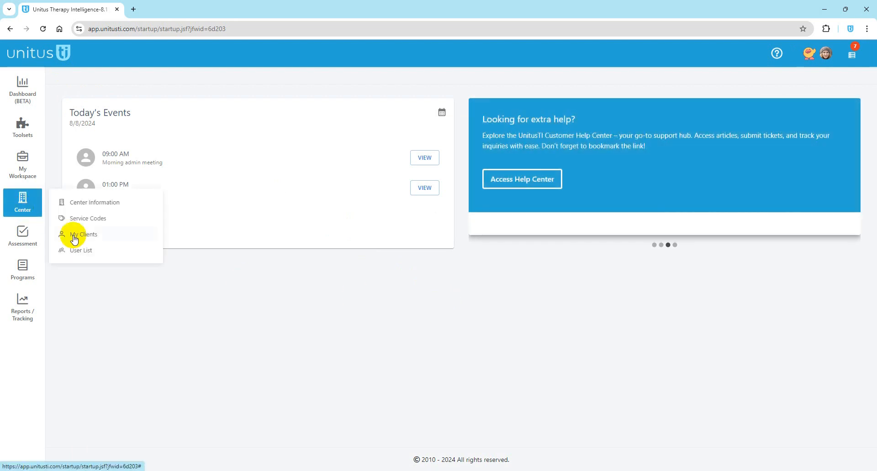
Step: Open Center > My Clients to list active clients with their names, ages and genders
{"action": "left_click", "coordinate": [81, 237]}
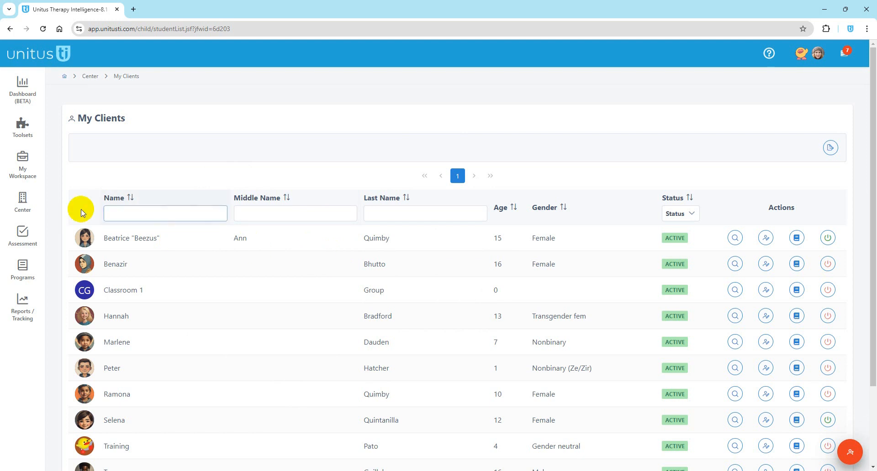
{"action": "left_click", "coordinate": [22, 235]}
Step: Go to the User List, briefly open the first account's Assign Clients page, then return
{"action": "left_click", "coordinate": [27, 203]}
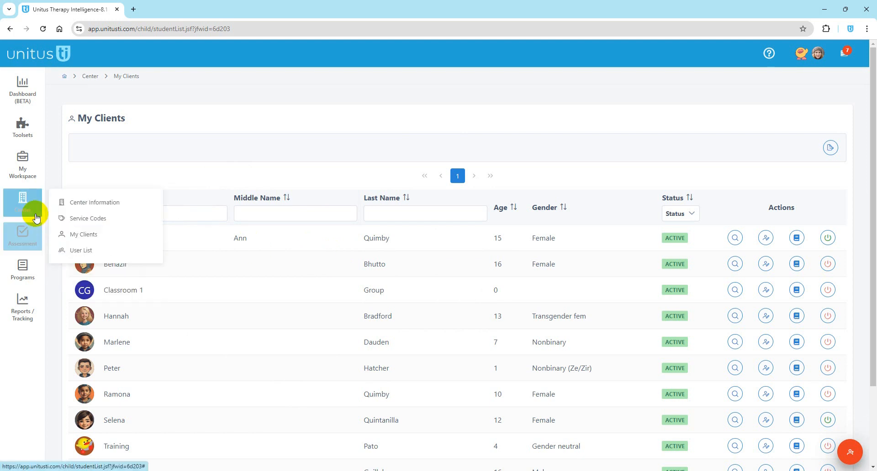
{"action": "left_click", "coordinate": [79, 248]}
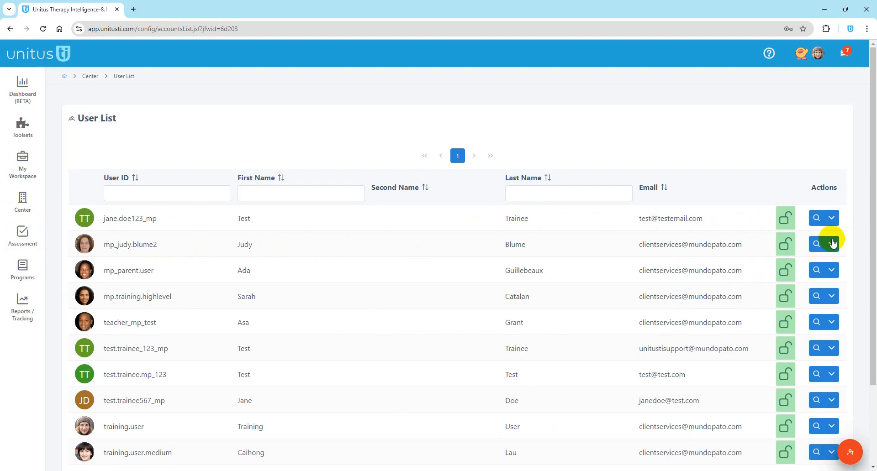
{"action": "left_click", "coordinate": [832, 218]}
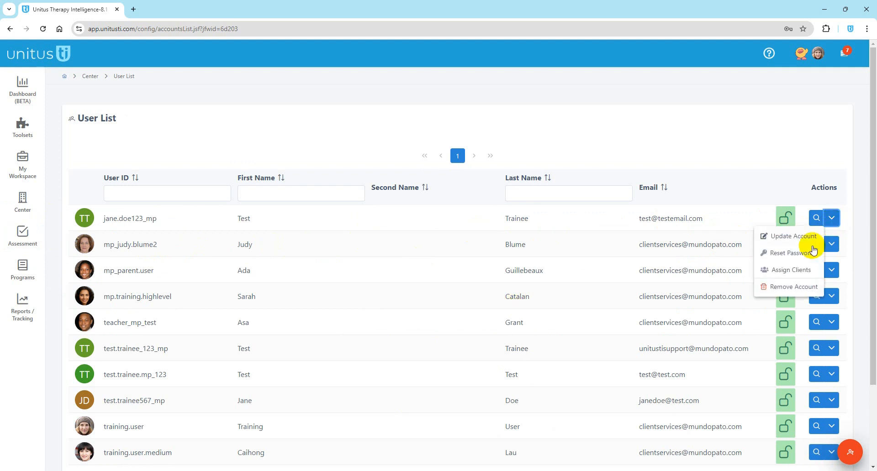
{"action": "left_click", "coordinate": [799, 271]}
{"action": "scroll", "coordinate": [190, 300], "scroll_direction": "down", "scroll_amount": 3}
{"action": "scroll", "coordinate": [191, 305], "scroll_direction": "up", "scroll_amount": 1}
{"action": "scroll", "coordinate": [190, 306], "scroll_direction": "up", "scroll_amount": 1}
{"action": "left_click", "coordinate": [74, 118]}
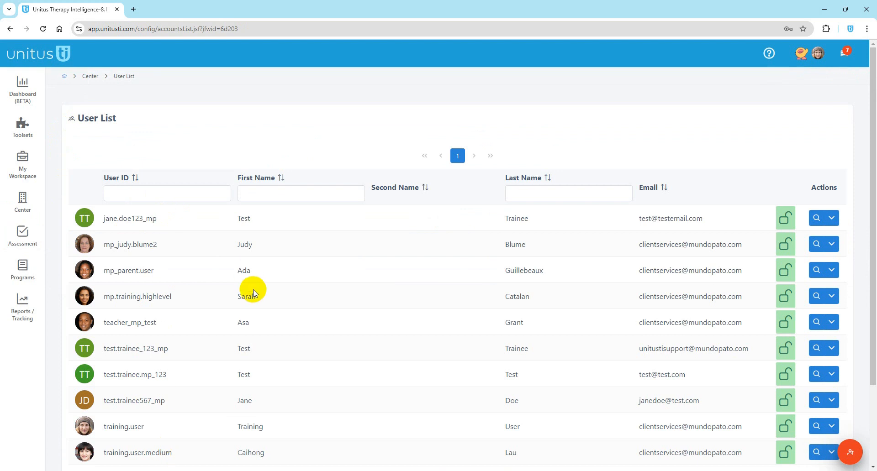
Step: For the teacher test account, tick the 10-year-old female client and store the selection
{"action": "left_click", "coordinate": [831, 322]}
{"action": "left_click", "coordinate": [793, 374]}
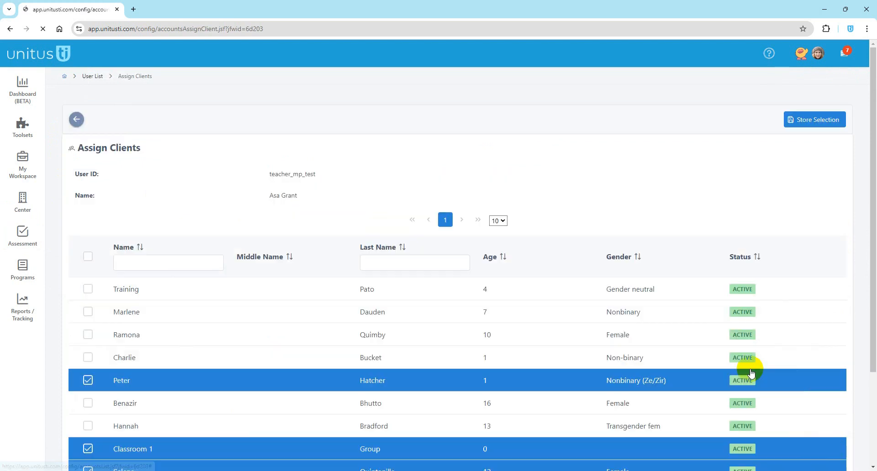
{"action": "left_click", "coordinate": [88, 340]}
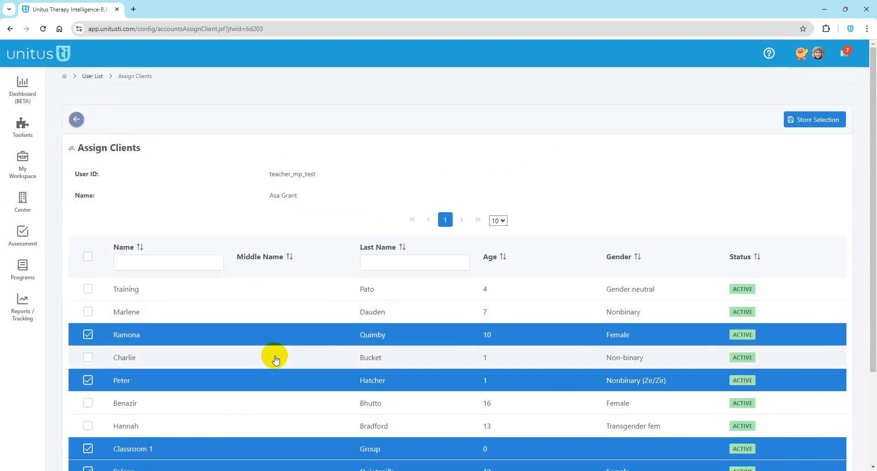
{"action": "left_click", "coordinate": [809, 120]}
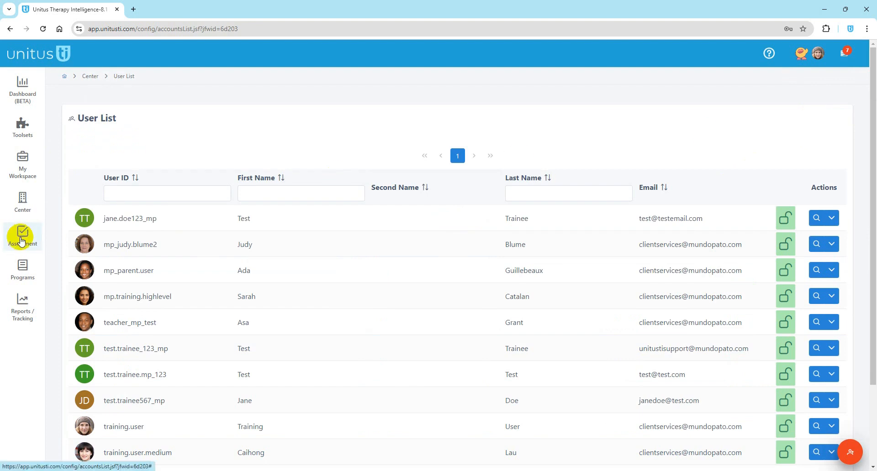
{"action": "left_click", "coordinate": [21, 206]}
Step: Go to My Clients and look over the Programs, Reports / Tracking and Assessment menus
{"action": "left_click", "coordinate": [73, 232]}
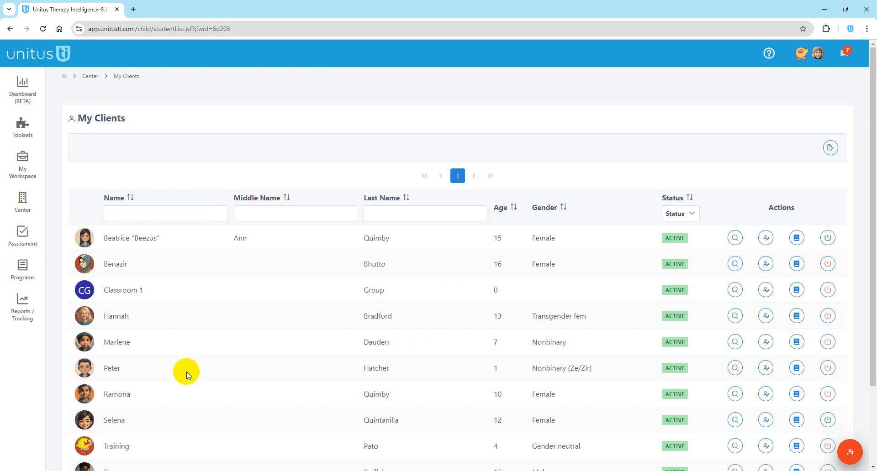
{"action": "left_click", "coordinate": [33, 272]}
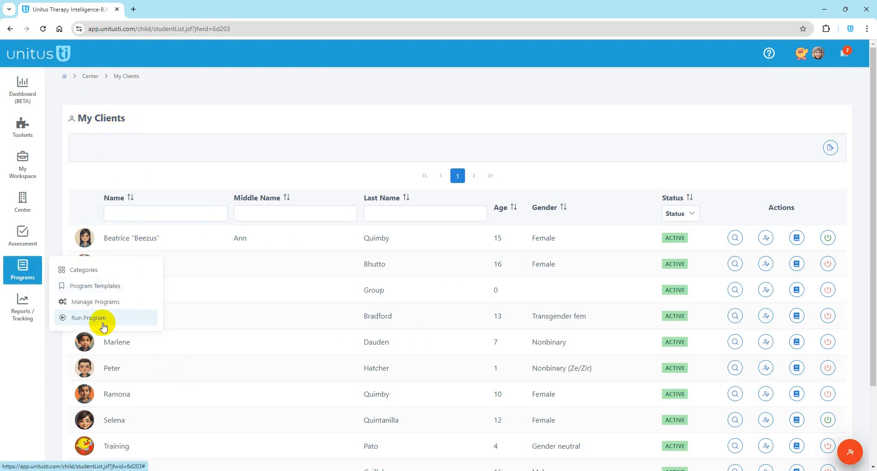
{"action": "left_click", "coordinate": [21, 307]}
{"action": "left_click", "coordinate": [23, 307]}
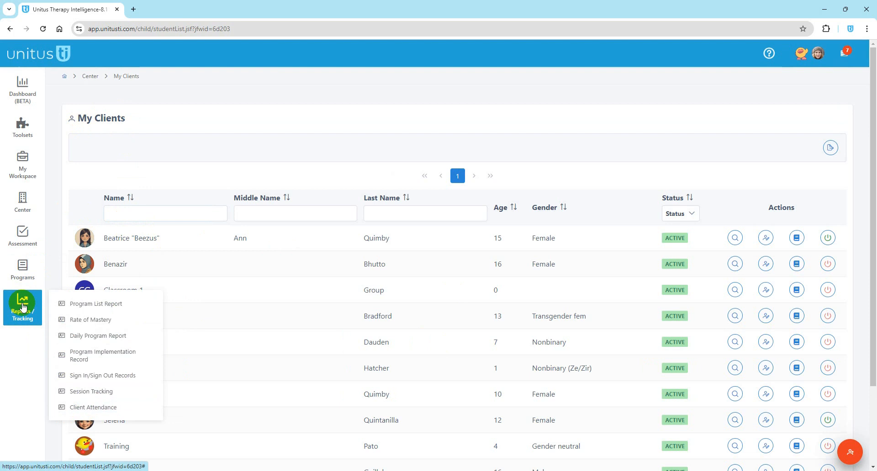
{"action": "left_click", "coordinate": [21, 237]}
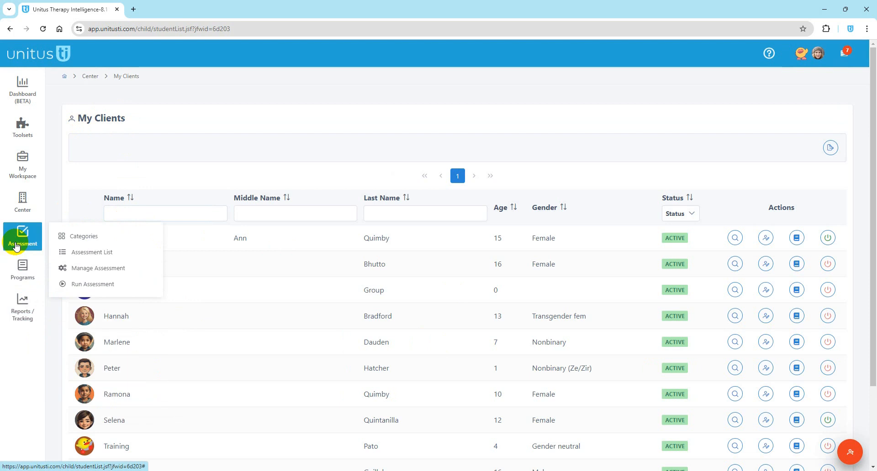
{"action": "left_click", "coordinate": [257, 271]}
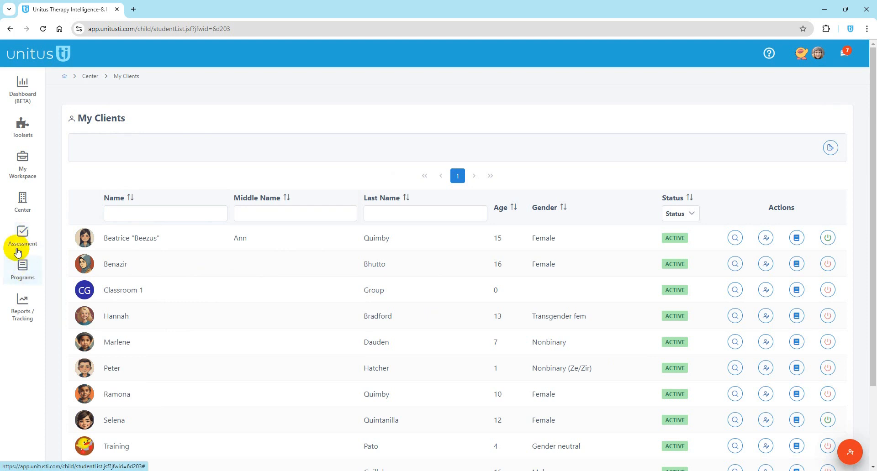
Step: Revisit the Programs and Assessment menus, then start a blank new client record
{"action": "left_click", "coordinate": [20, 268]}
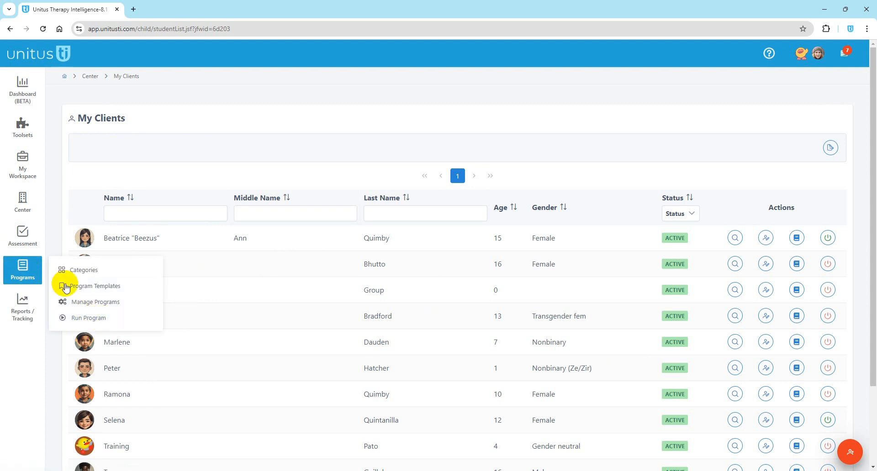
{"action": "left_click", "coordinate": [23, 235]}
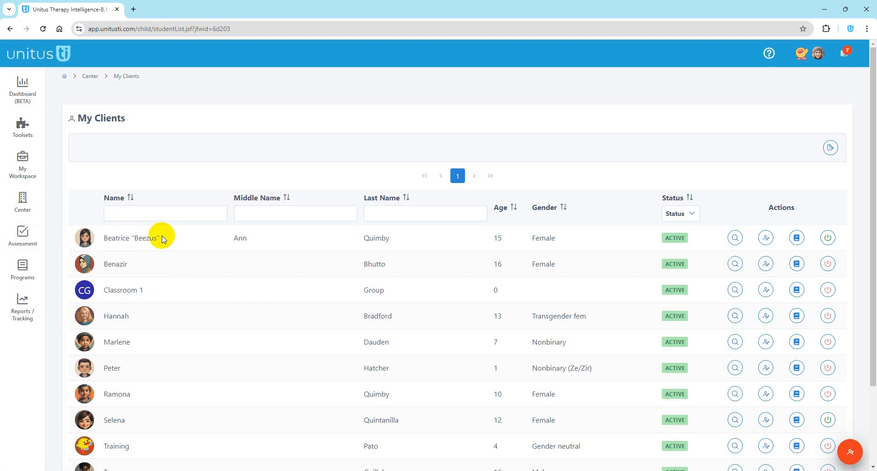
{"action": "left_click", "coordinate": [852, 454]}
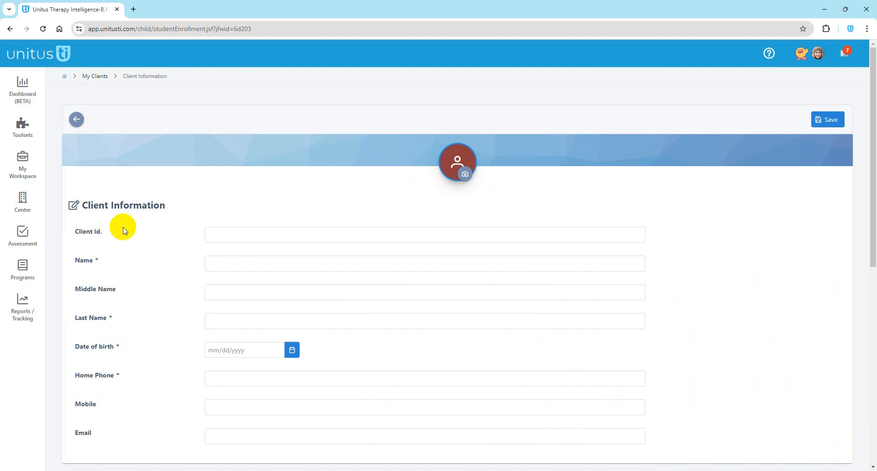
Step: Fill in the client ID, first and last name, and pick 08/01/2024 as the date of birth
{"action": "left_click", "coordinate": [219, 233]}
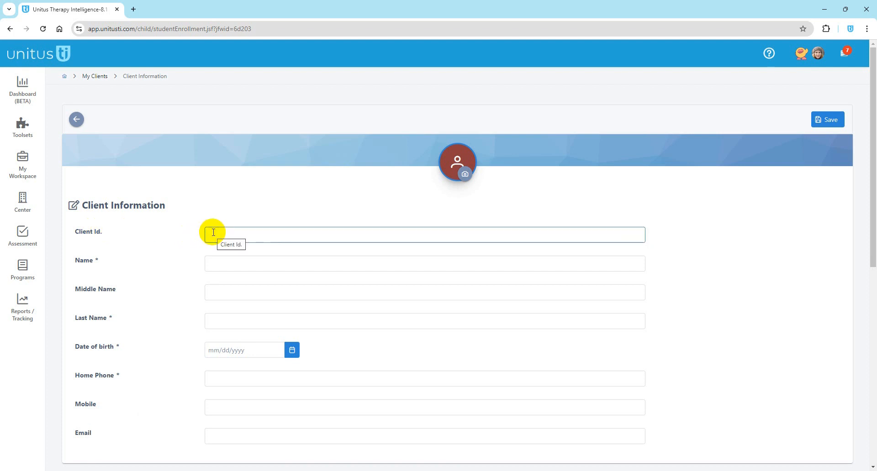
{"action": "left_click", "coordinate": [187, 236]}
{"action": "left_click", "coordinate": [206, 264]}
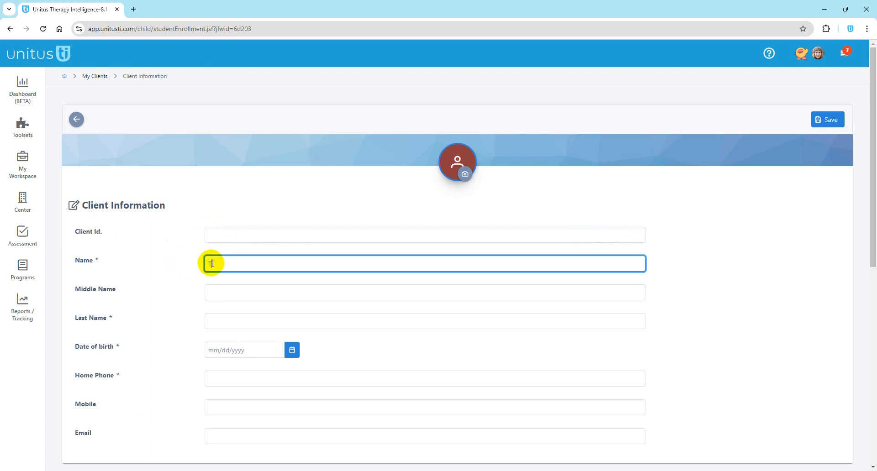
{"action": "left_click", "coordinate": [224, 322]}
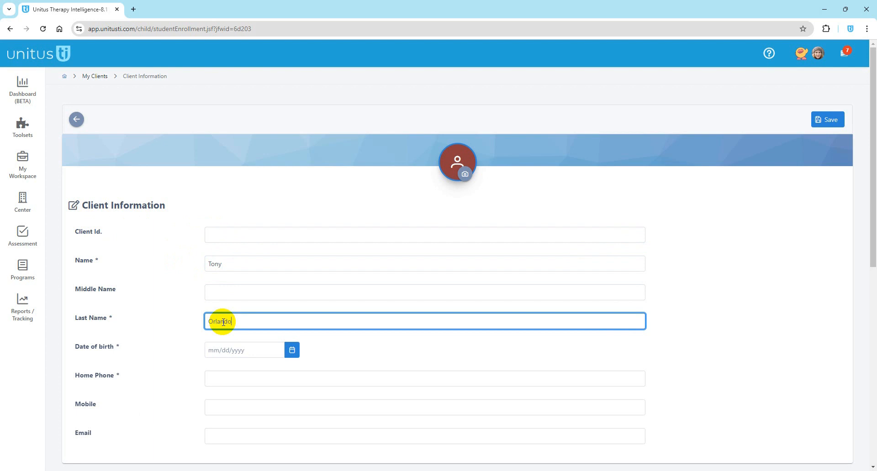
{"action": "left_click", "coordinate": [221, 351]}
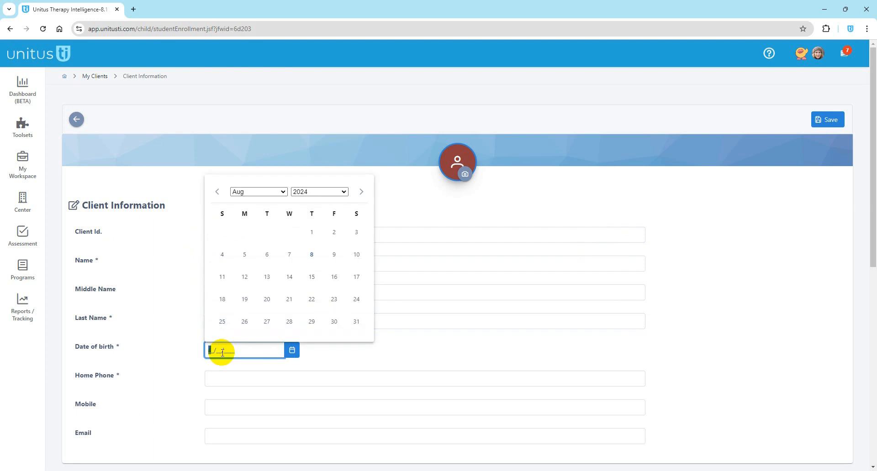
{"action": "left_click", "coordinate": [312, 234]}
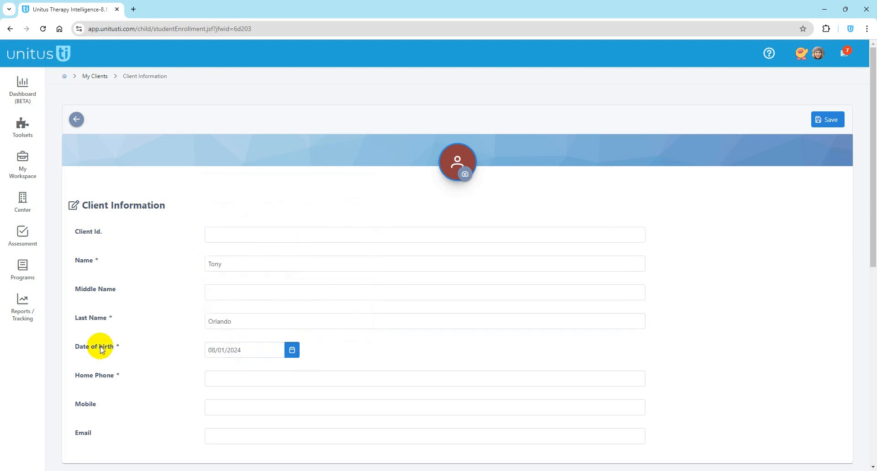
Step: Enter 1 as the new client's home phone number
{"action": "scroll", "coordinate": [239, 351], "scroll_direction": "down", "scroll_amount": 2}
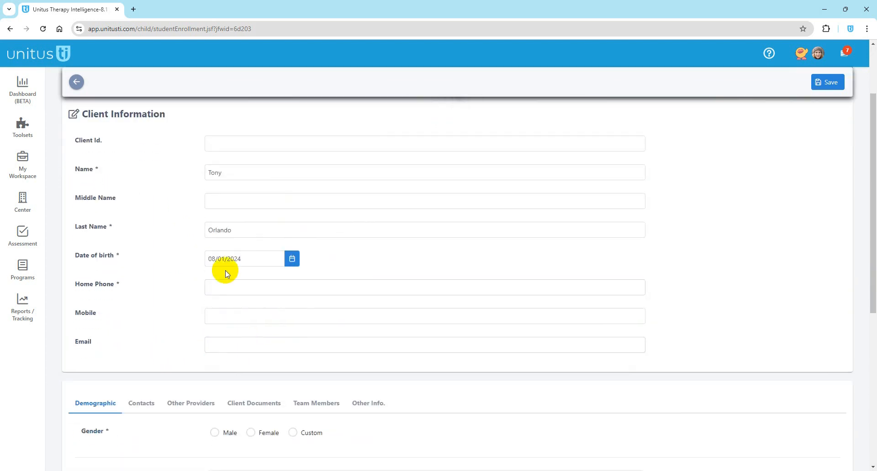
{"action": "left_click", "coordinate": [223, 284]}
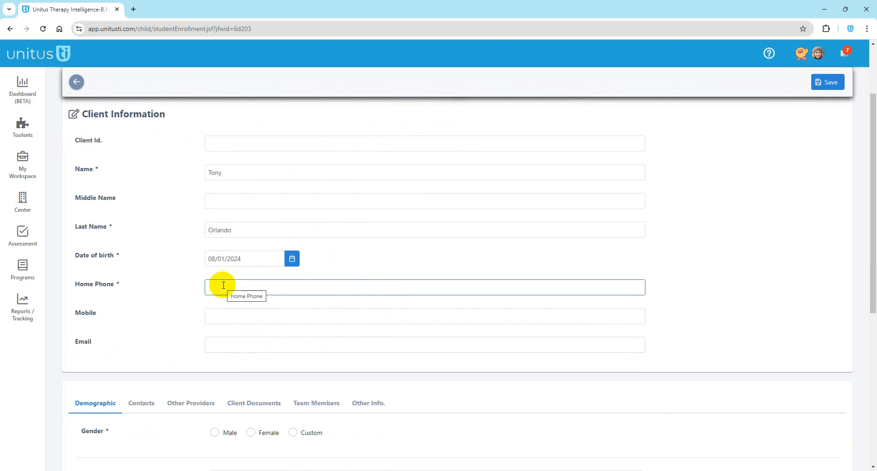
{"action": "left_click", "coordinate": [238, 287]}
{"action": "type", "text": "1"}
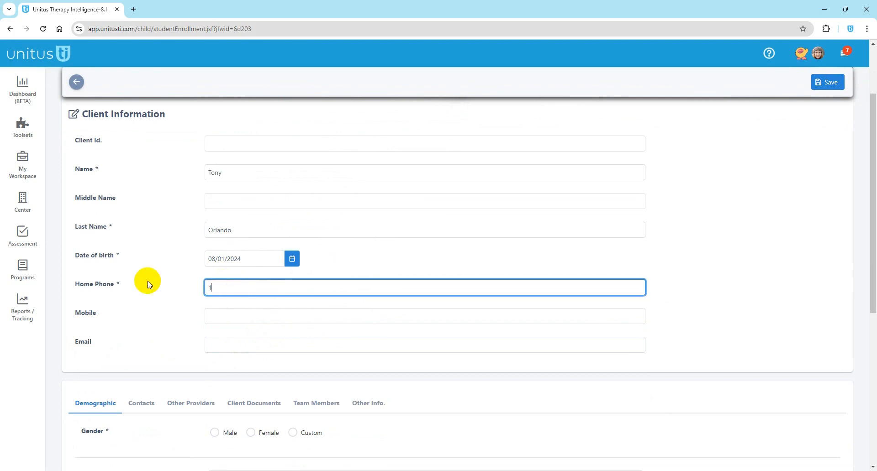
{"action": "scroll", "coordinate": [164, 302], "scroll_direction": "down", "scroll_amount": 4}
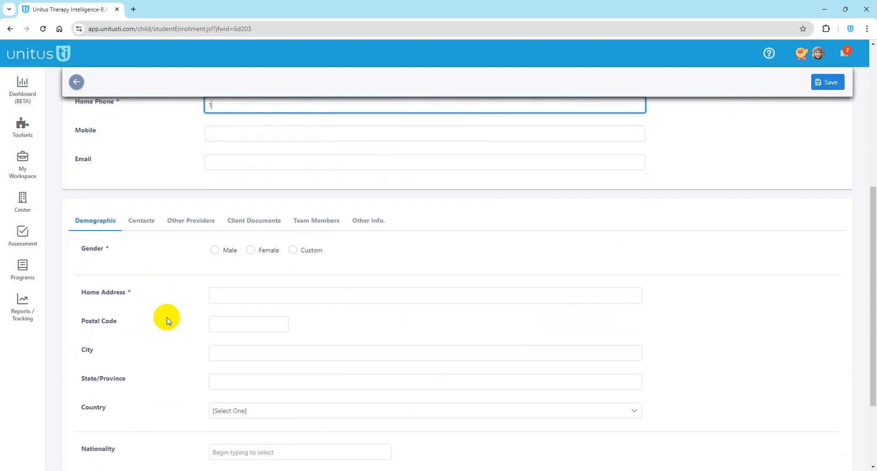
Step: Set the gender to Custom and change the preferred pronoun from Neutral to Female
{"action": "left_click", "coordinate": [214, 251]}
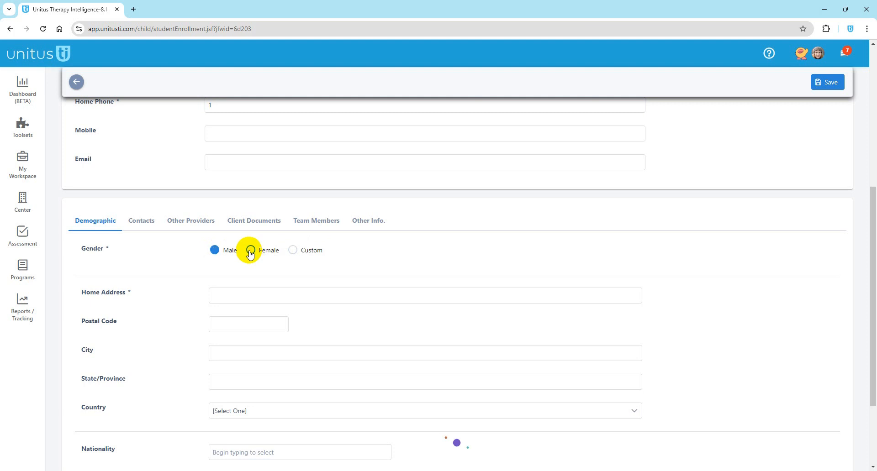
{"action": "left_click", "coordinate": [250, 254]}
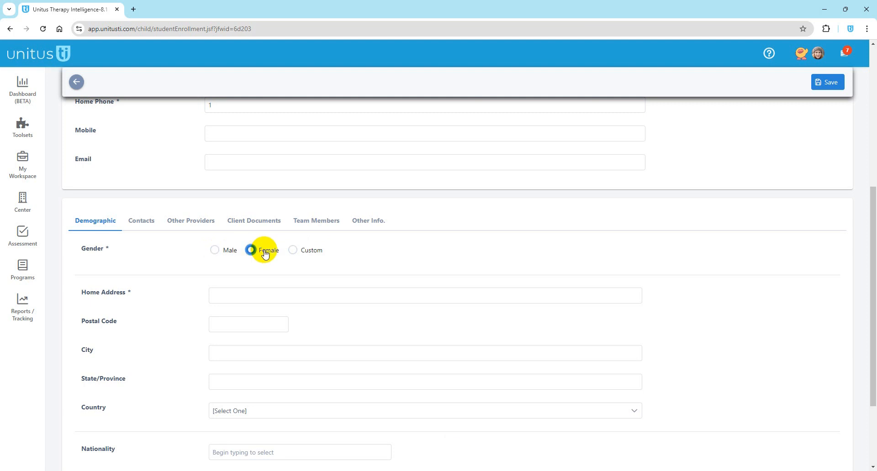
{"action": "left_click", "coordinate": [293, 251]}
{"action": "left_click", "coordinate": [289, 291]}
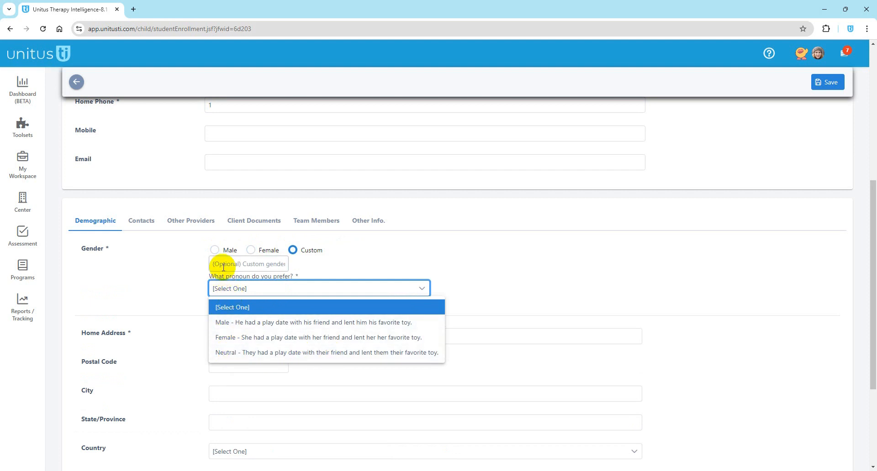
{"action": "left_click", "coordinate": [236, 353]}
{"action": "left_click", "coordinate": [222, 264]}
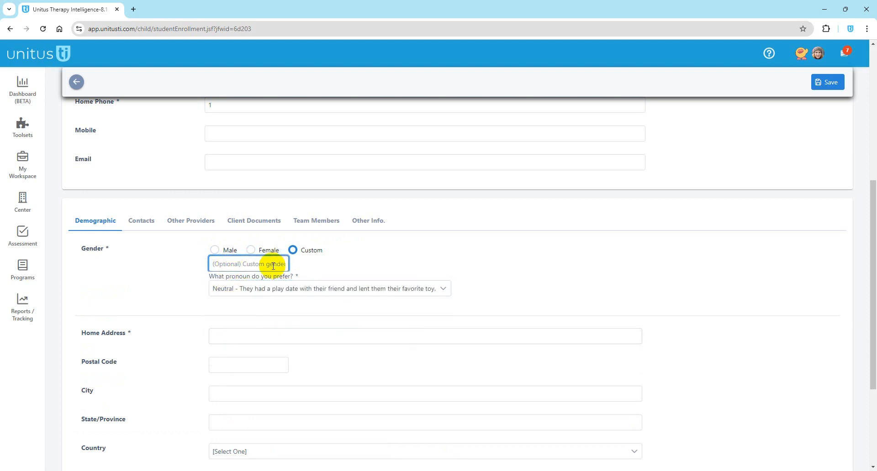
{"action": "left_click", "coordinate": [242, 291]}
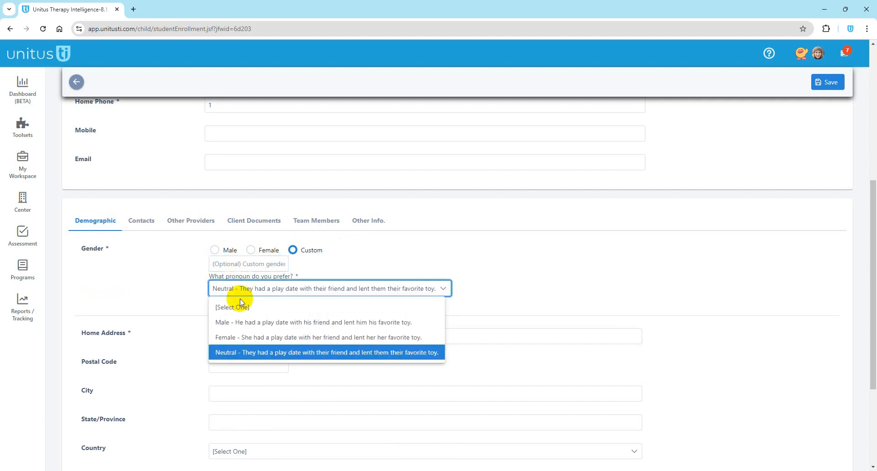
{"action": "left_click", "coordinate": [232, 336]}
{"action": "left_click", "coordinate": [235, 264]}
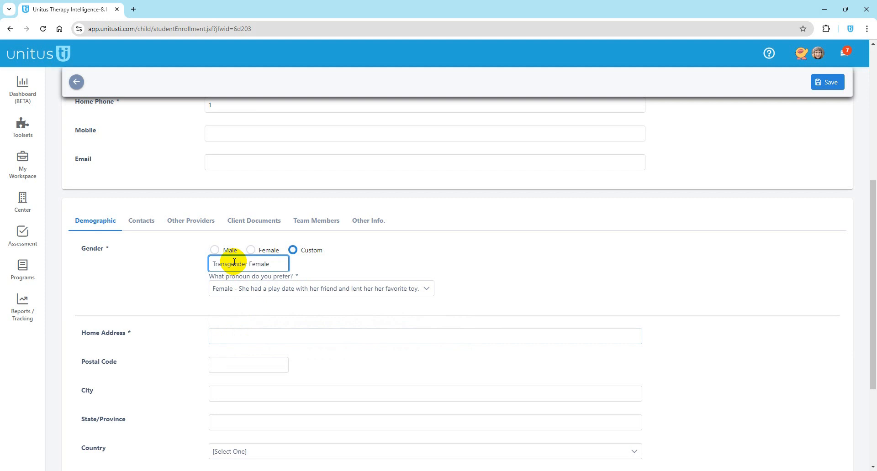
Step: Clear the custom gender text, keep Female pronouns, and move into the Home Address field
{"action": "left_click_drag", "start_coordinate": [210, 263], "coordinate": [272, 263]}
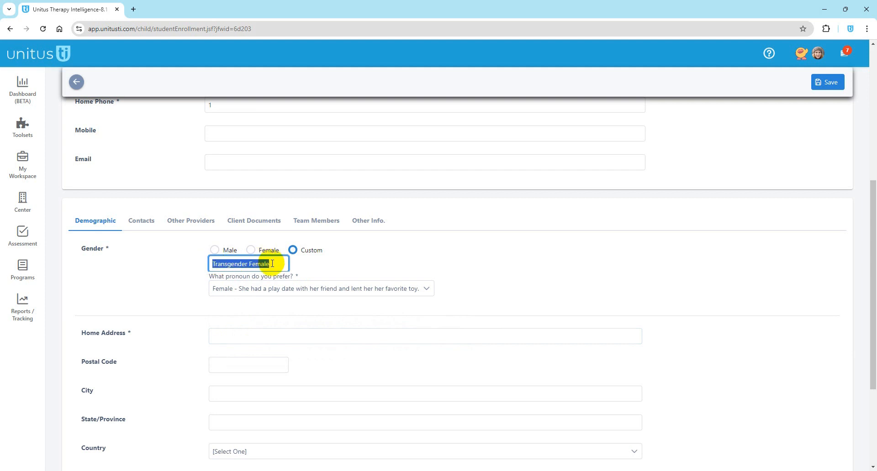
{"action": "left_click", "coordinate": [312, 252]}
{"action": "left_click", "coordinate": [245, 290]}
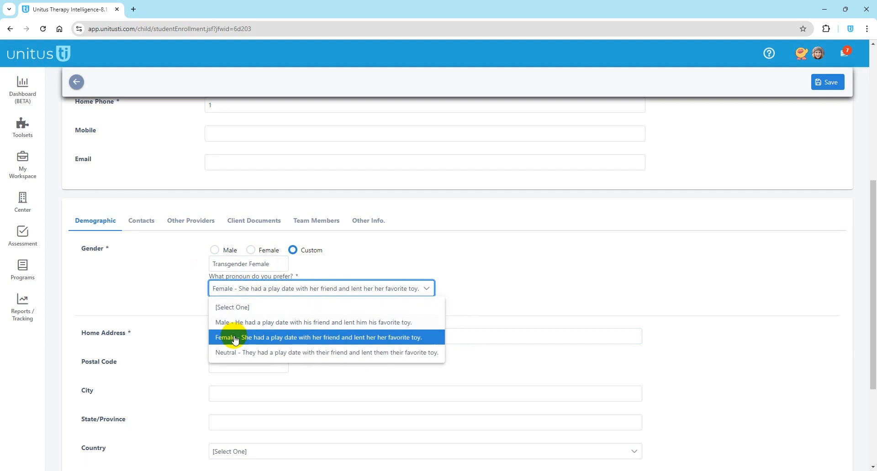
{"action": "left_click", "coordinate": [235, 340]}
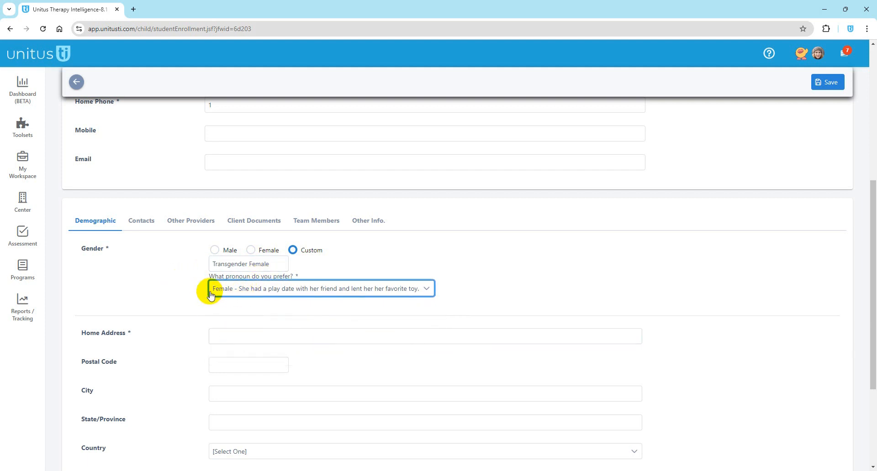
{"action": "left_click", "coordinate": [210, 264]}
{"action": "mouse_move", "coordinate": [210, 263]}
{"action": "left_mouse_down"}
{"action": "mouse_move", "coordinate": [274, 264]}
{"action": "mouse_move", "coordinate": [203, 263]}
{"action": "left_mouse_up"}
{"action": "left_click", "coordinate": [279, 265]}
{"action": "key", "text": "BackSpace"}
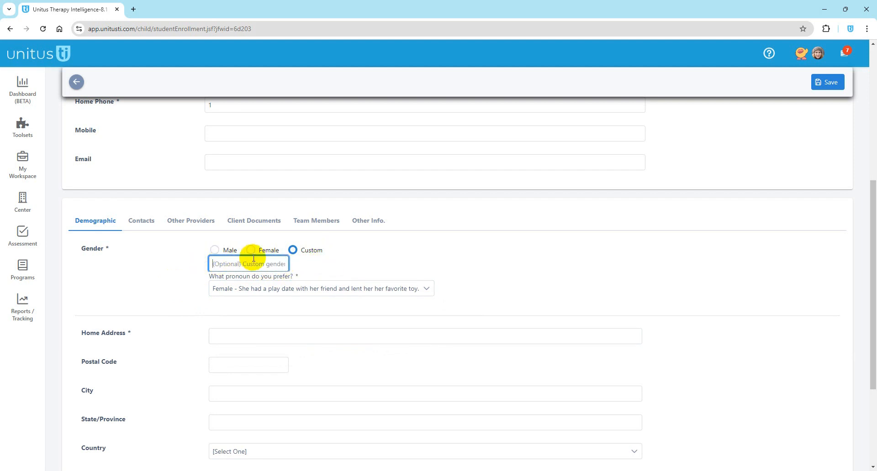
{"action": "left_click", "coordinate": [192, 291]}
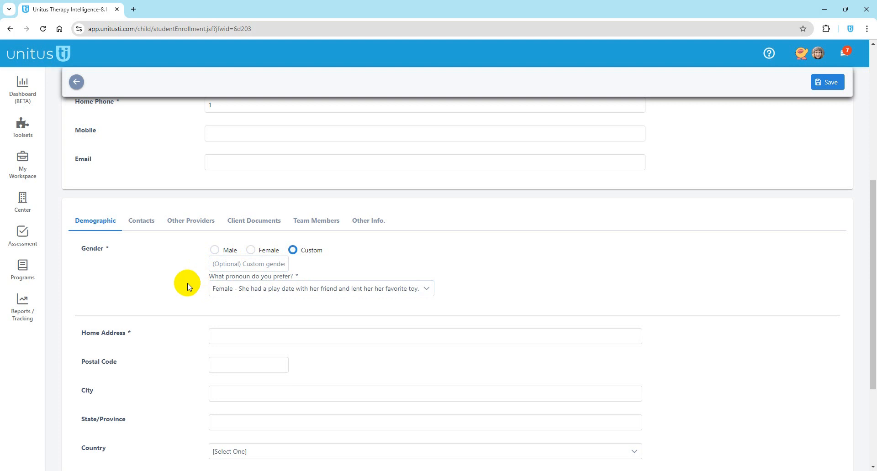
{"action": "left_click", "coordinate": [215, 338]}
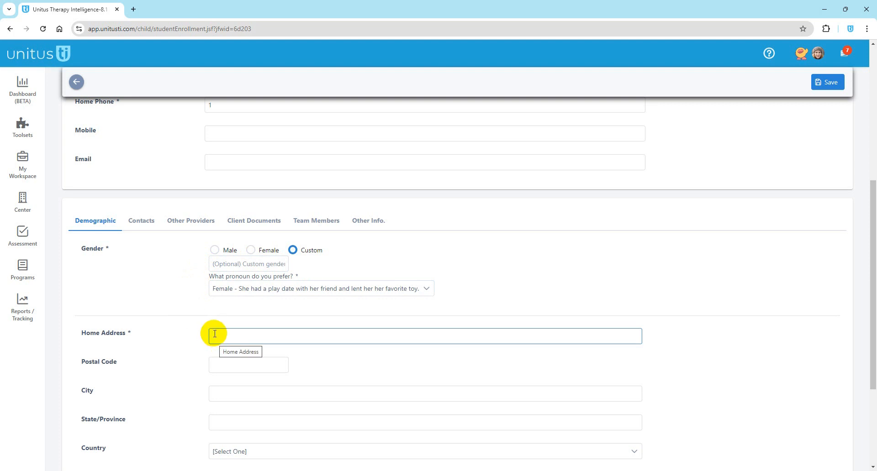
{"action": "left_click", "coordinate": [214, 334]}
Step: Enter '1' as the new client's home address
{"action": "type", "text": "1"}
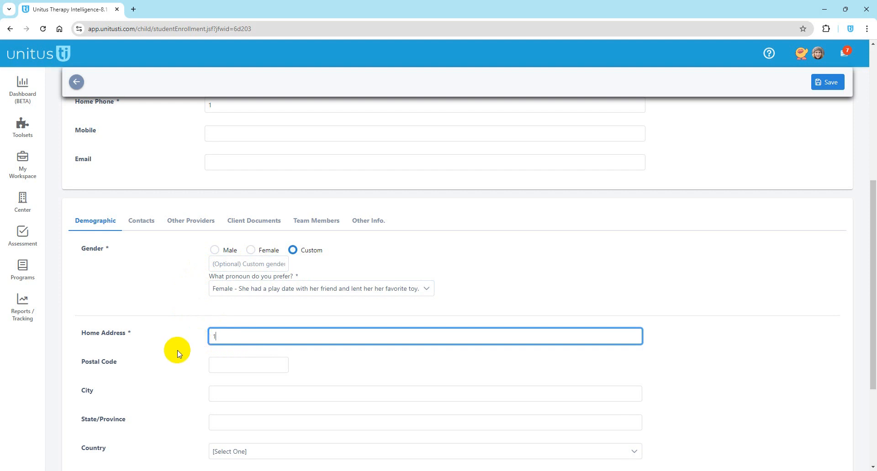
{"action": "left_click", "coordinate": [175, 351]}
{"action": "scroll", "coordinate": [186, 379], "scroll_direction": "down", "scroll_amount": 3}
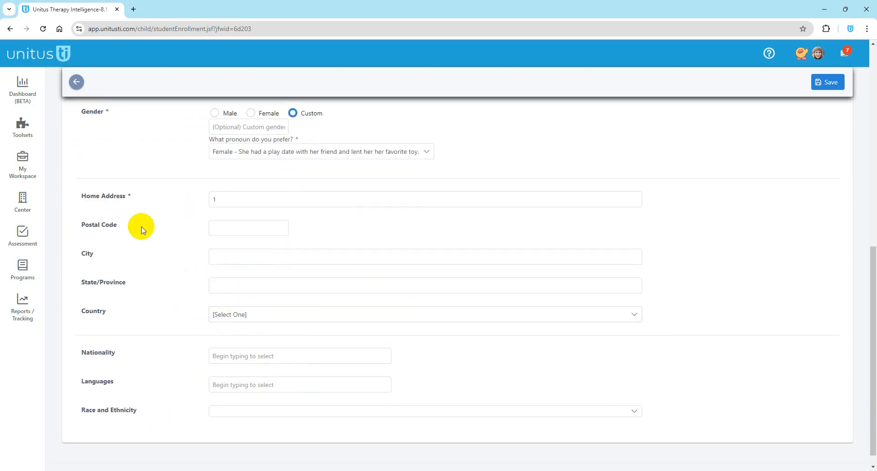
{"action": "scroll", "coordinate": [190, 294], "scroll_direction": "up", "scroll_amount": 2}
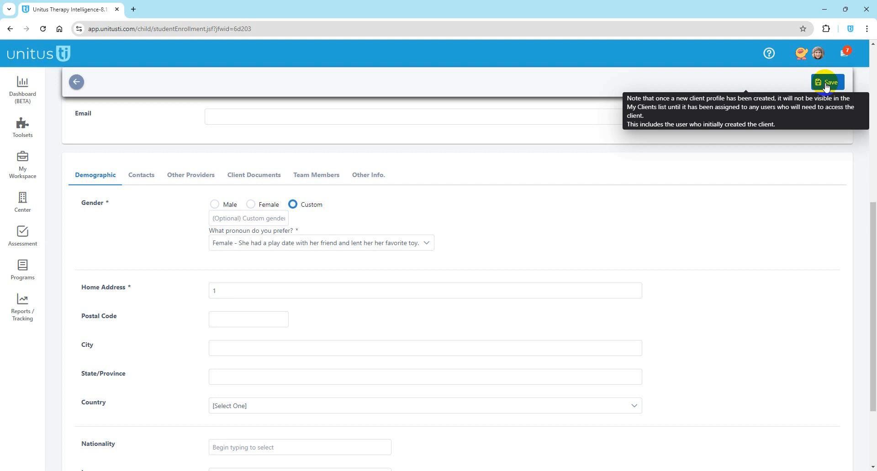
Step: Save the new client profile and bring up its Team Members list
{"action": "left_click", "coordinate": [826, 83]}
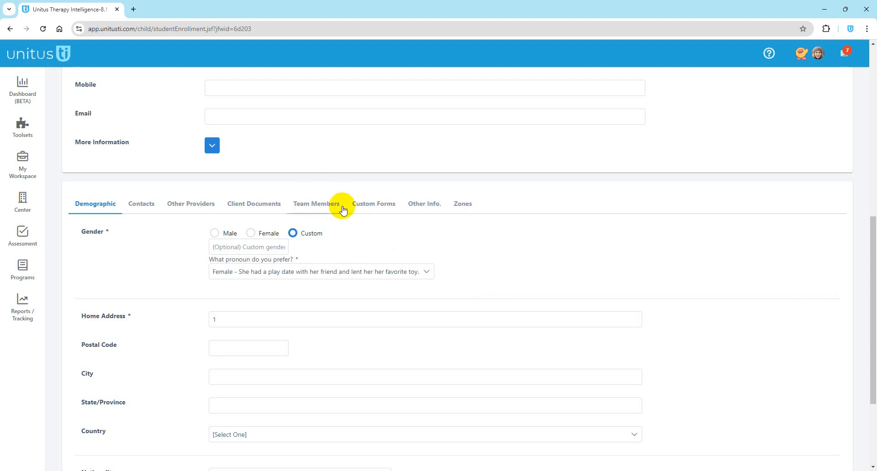
{"action": "left_click", "coordinate": [298, 205]}
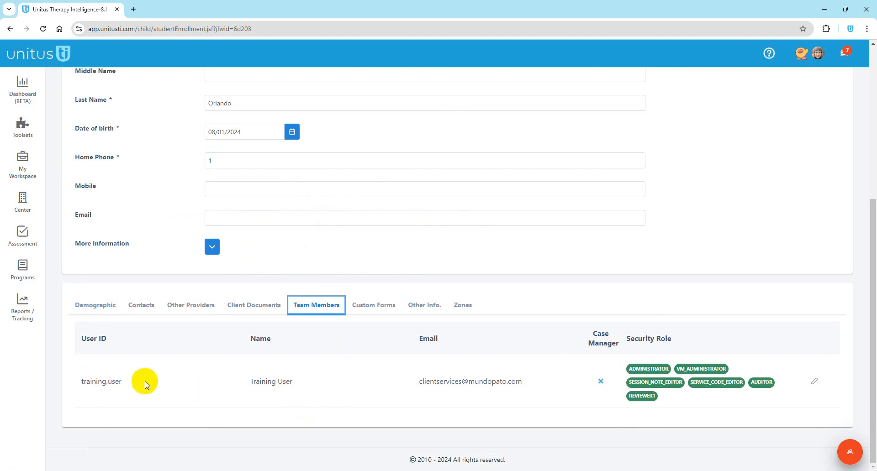
Step: On the Assign Users page, tick every user with the select-all checkbox
{"action": "left_click", "coordinate": [849, 455]}
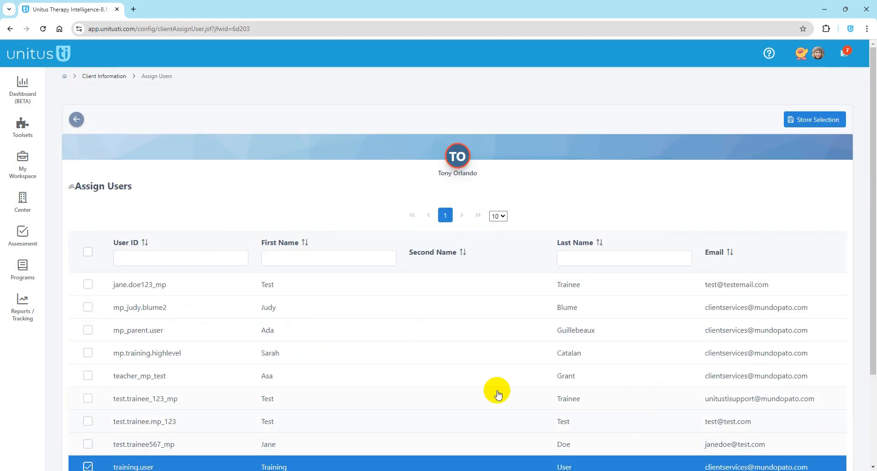
{"action": "scroll", "coordinate": [206, 337], "scroll_direction": "down", "scroll_amount": 3}
{"action": "left_click", "coordinate": [87, 351]}
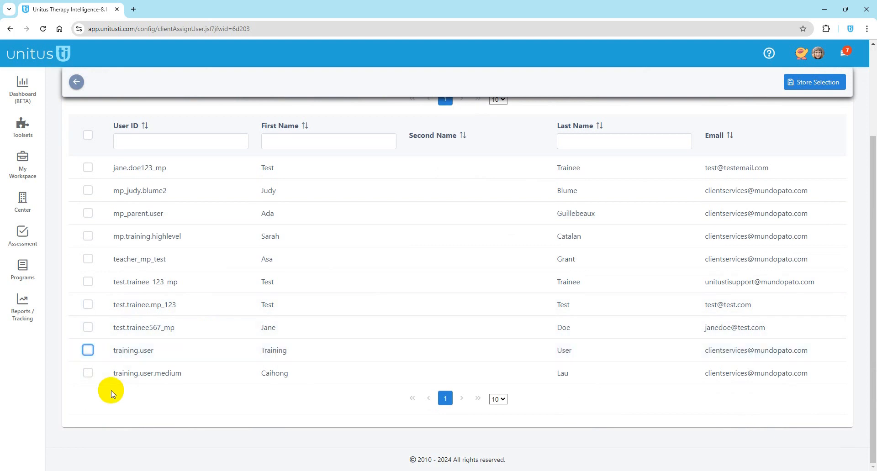
{"action": "left_click", "coordinate": [88, 328]}
{"action": "left_click", "coordinate": [87, 350]}
{"action": "left_click", "coordinate": [87, 305]}
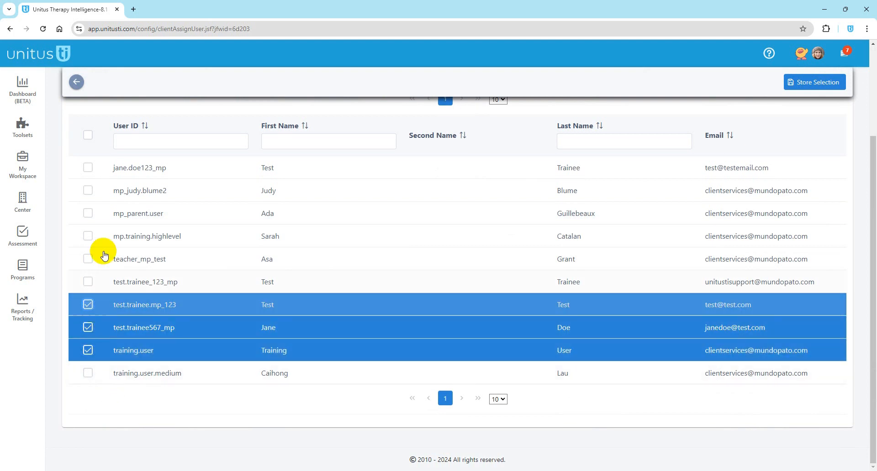
{"action": "scroll", "coordinate": [110, 242], "scroll_direction": "up", "scroll_amount": 3}
{"action": "left_click", "coordinate": [90, 256]}
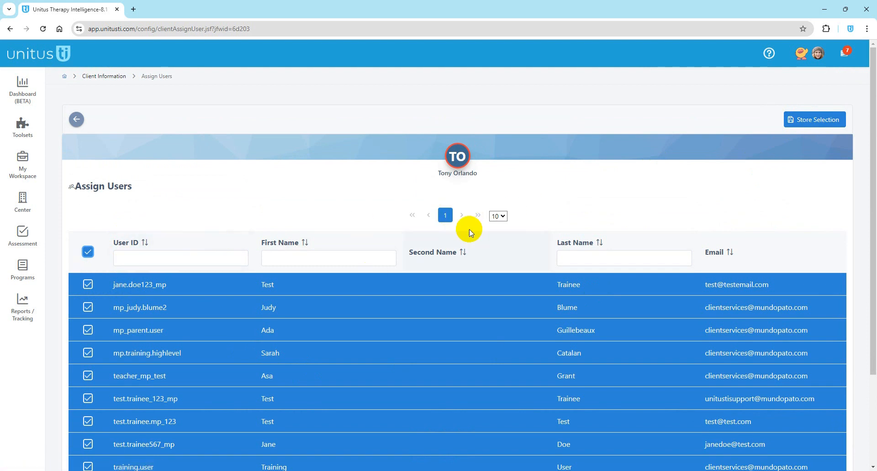
Step: Show 15 users per page in the Assign Users list
{"action": "left_click", "coordinate": [445, 218]}
{"action": "left_click", "coordinate": [432, 299]}
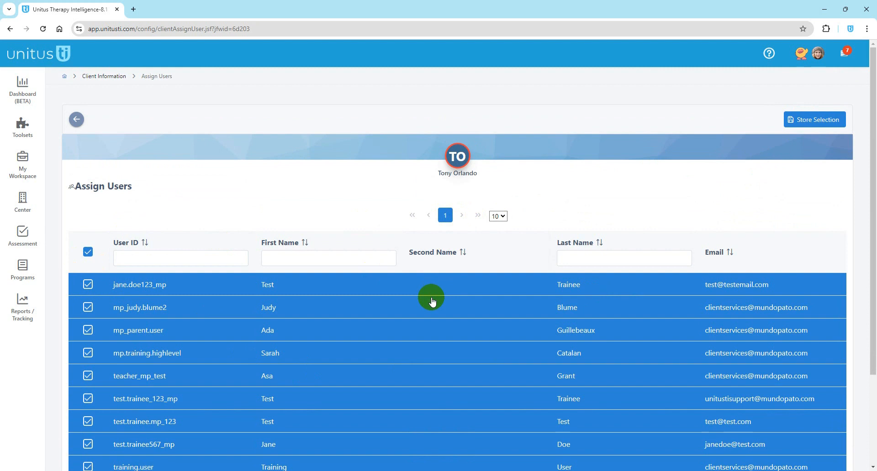
{"action": "scroll", "coordinate": [445, 256], "scroll_direction": "down", "scroll_amount": 2}
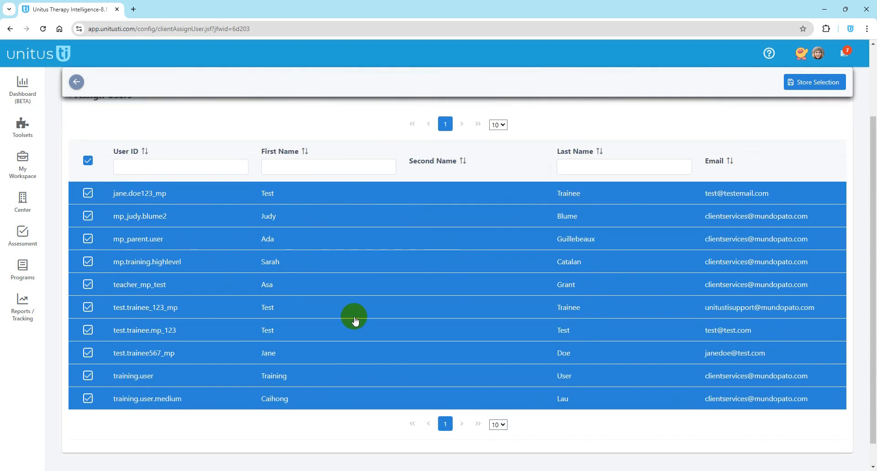
{"action": "scroll", "coordinate": [476, 264], "scroll_direction": "up", "scroll_amount": 1}
{"action": "left_click", "coordinate": [498, 171]}
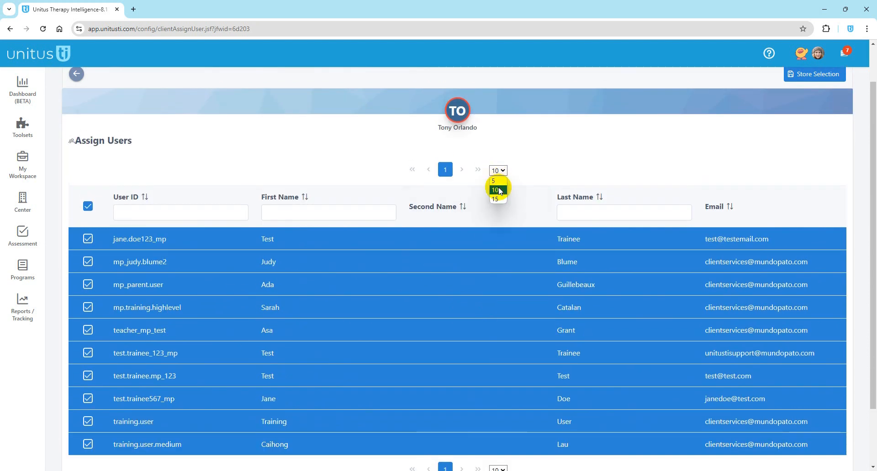
{"action": "left_click", "coordinate": [495, 199]}
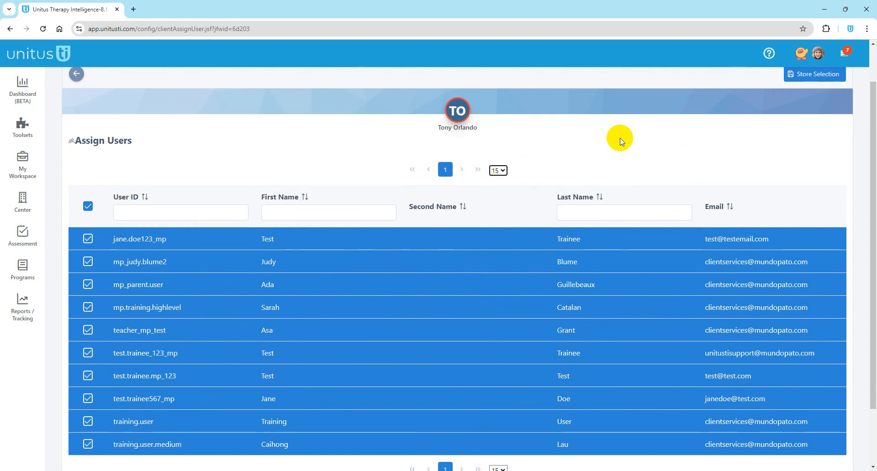
Step: Store the selection of all ten users and review them in the client's Team Members list
{"action": "left_click", "coordinate": [811, 75]}
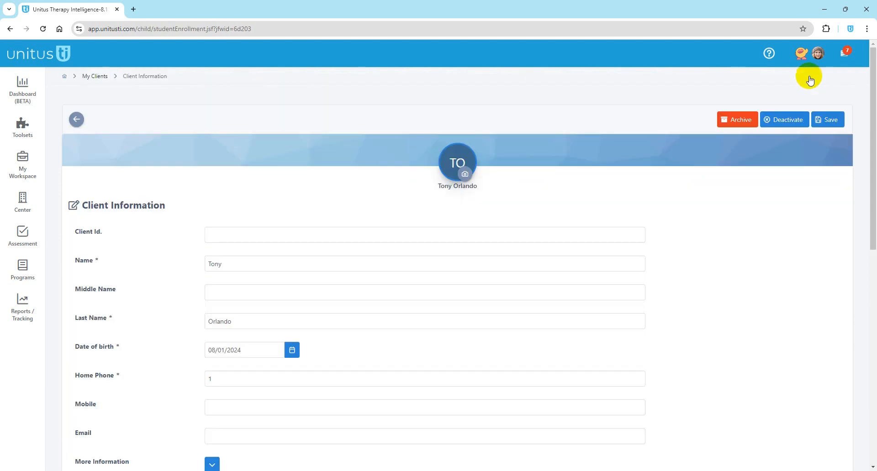
{"action": "scroll", "coordinate": [772, 238], "scroll_direction": "down", "scroll_amount": 5}
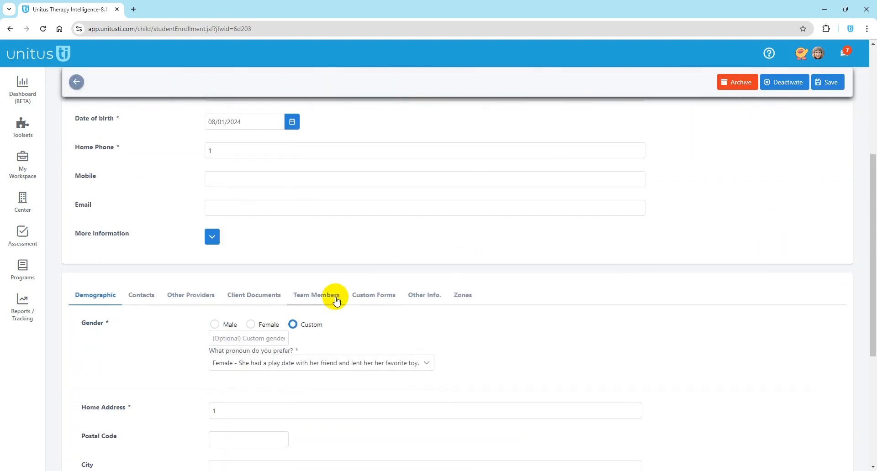
{"action": "left_click", "coordinate": [336, 297]}
{"action": "scroll", "coordinate": [340, 303], "scroll_direction": "down", "scroll_amount": 5}
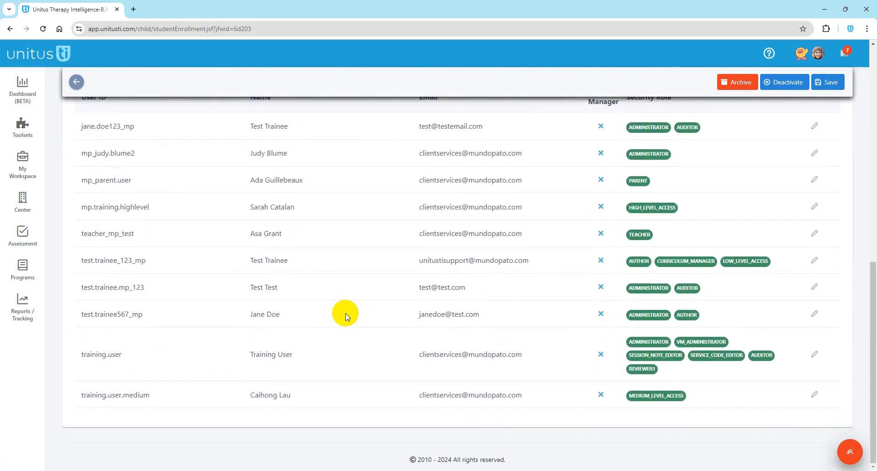
{"action": "scroll", "coordinate": [369, 328], "scroll_direction": "up", "scroll_amount": 5}
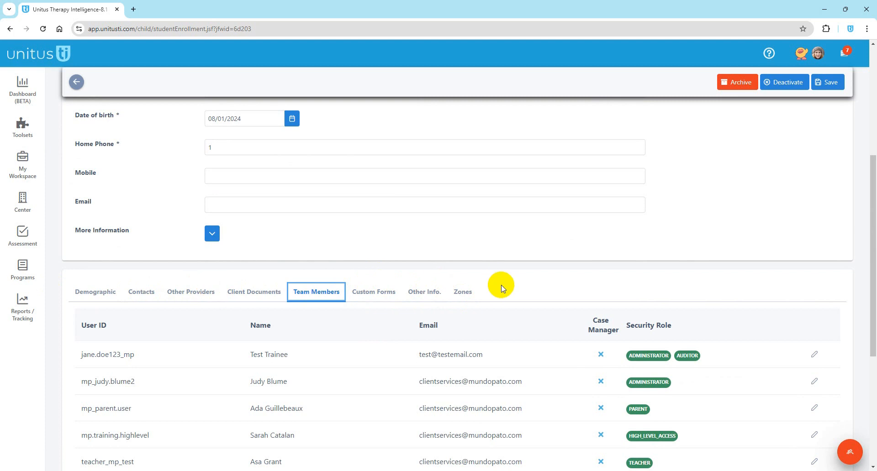
{"action": "scroll", "coordinate": [514, 286], "scroll_direction": "down", "scroll_amount": 1}
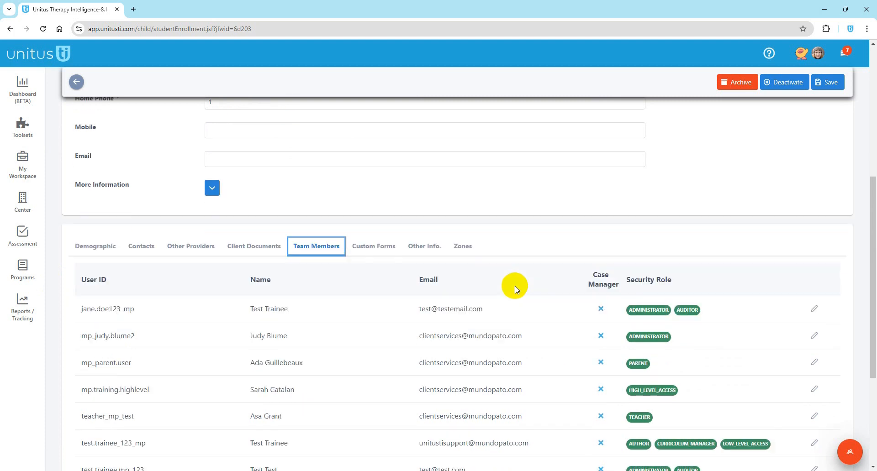
{"action": "scroll", "coordinate": [509, 275], "scroll_direction": "up", "scroll_amount": 4}
{"action": "scroll", "coordinate": [508, 275], "scroll_direction": "up", "scroll_amount": 2}
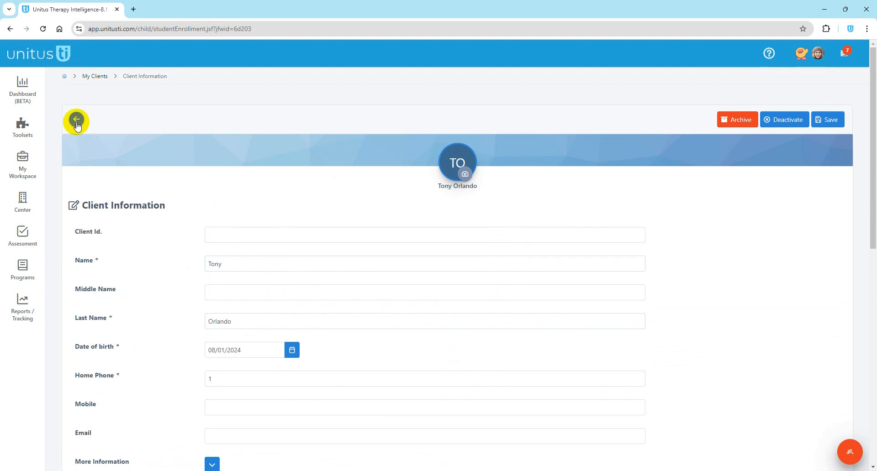
Step: Return to My Clients, open a client's details, then go back to the list
{"action": "left_click", "coordinate": [75, 121]}
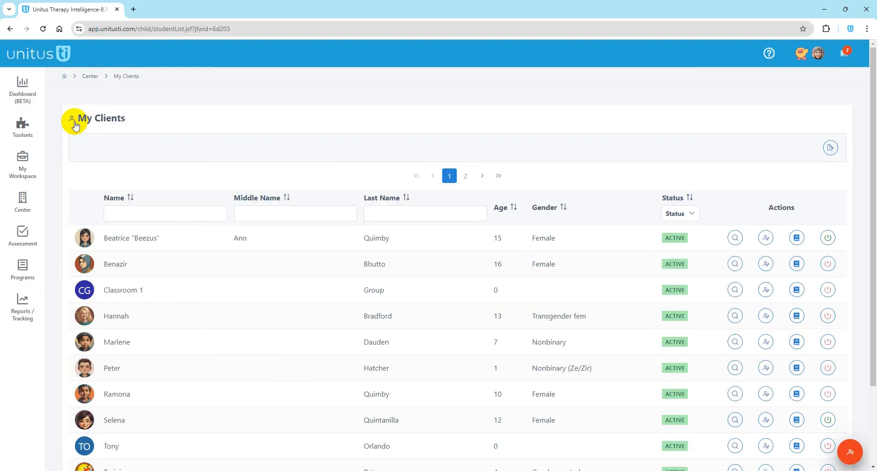
{"action": "scroll", "coordinate": [260, 377], "scroll_direction": "down", "scroll_amount": 2}
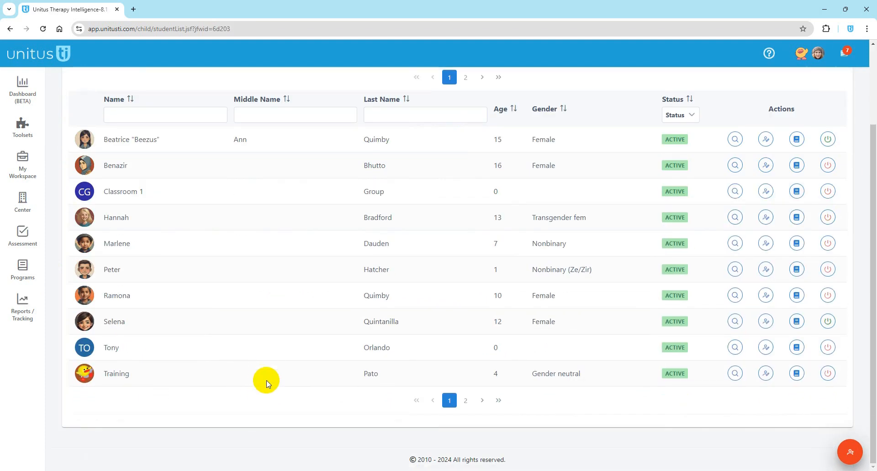
{"action": "scroll", "coordinate": [267, 380], "scroll_direction": "up", "scroll_amount": 1}
{"action": "left_click", "coordinate": [136, 163]}
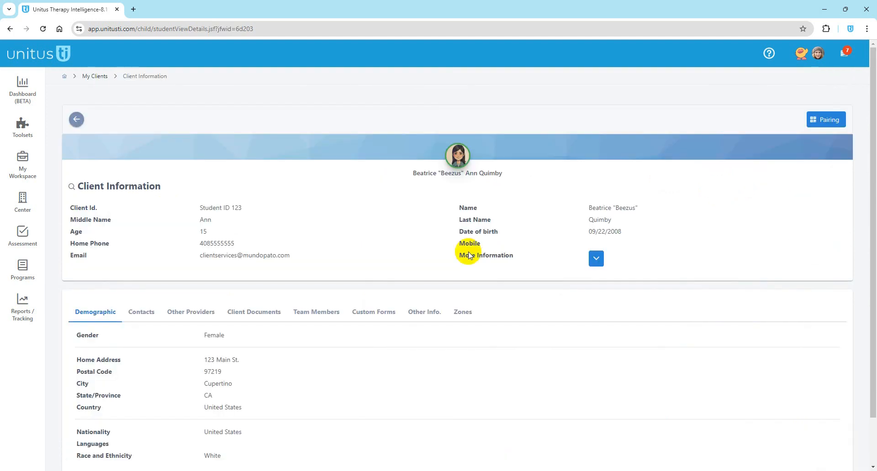
{"action": "left_click", "coordinate": [76, 120]}
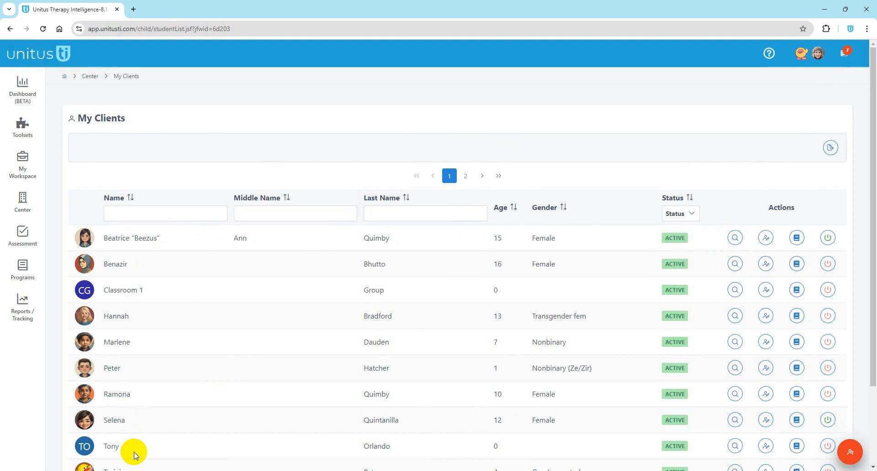
Step: Open the first client's record, then leave it and confirm discarding the unsaved changes
{"action": "left_click", "coordinate": [767, 239]}
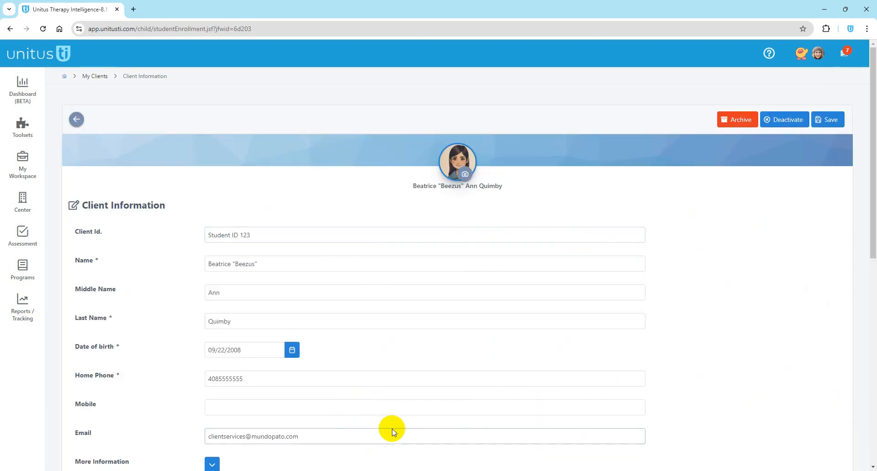
{"action": "scroll", "coordinate": [391, 358], "scroll_direction": "down", "scroll_amount": 4}
{"action": "scroll", "coordinate": [205, 215], "scroll_direction": "up", "scroll_amount": 4}
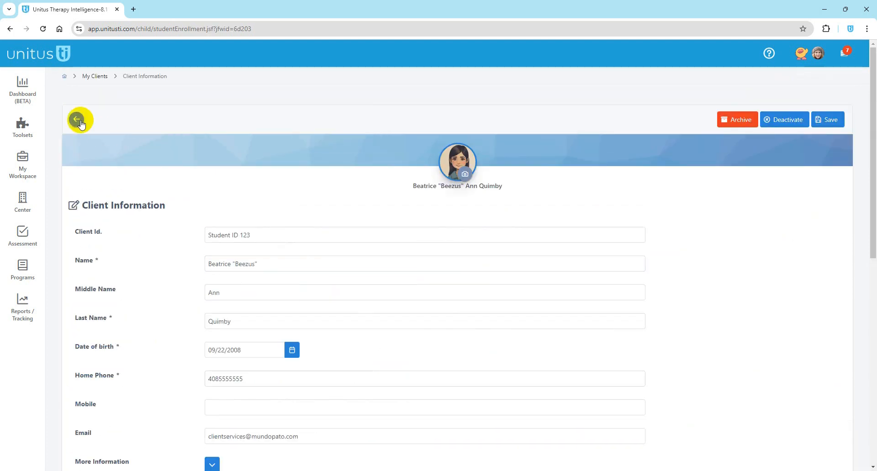
{"action": "left_click", "coordinate": [76, 119]}
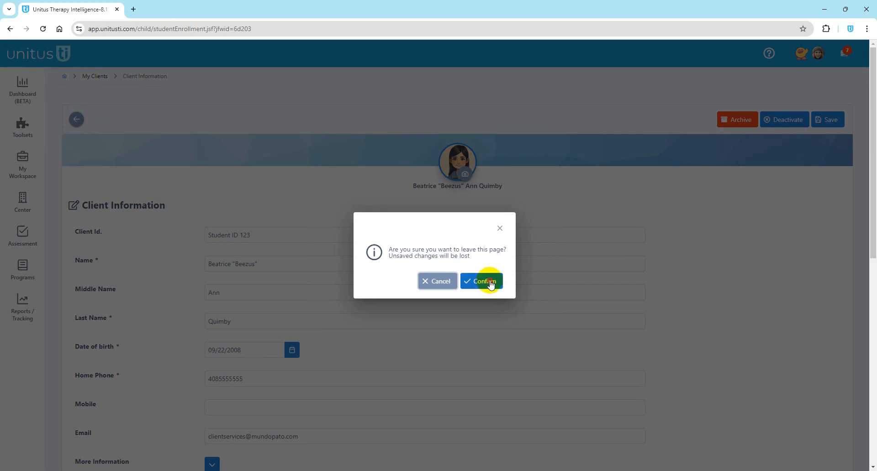
{"action": "left_click", "coordinate": [488, 280]}
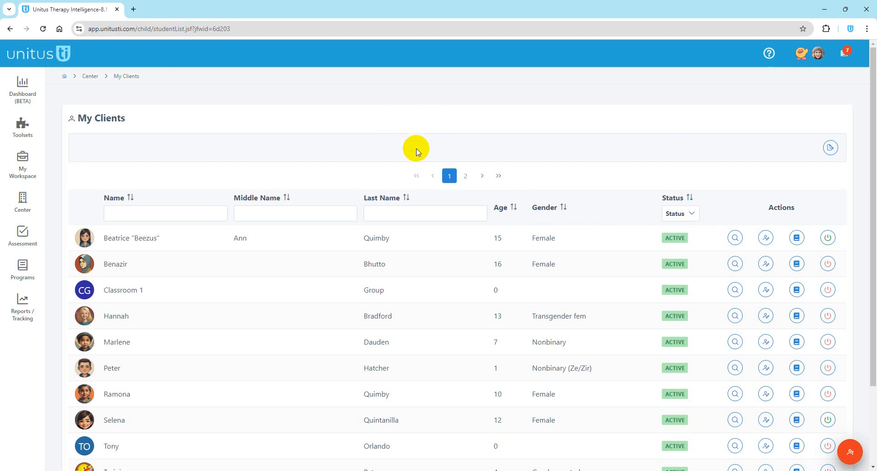
Step: Check in the second-row client at Center with the observation 'Came in feeling ill'
{"action": "left_click", "coordinate": [831, 263]}
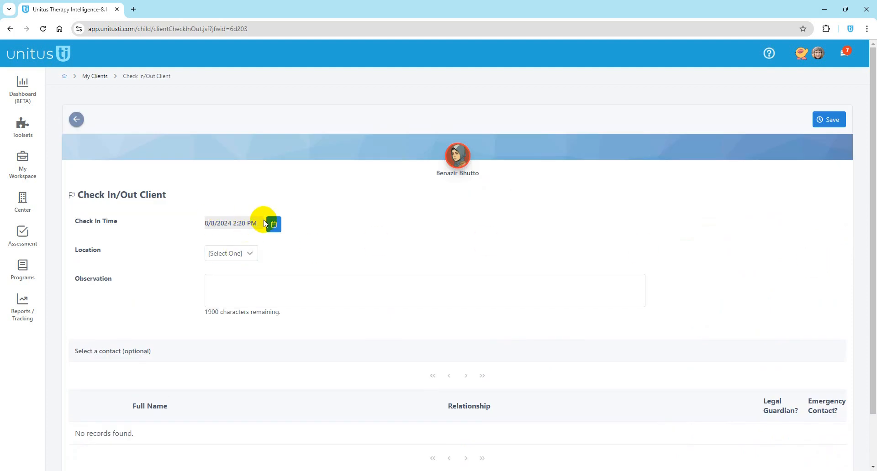
{"action": "left_click", "coordinate": [274, 225]}
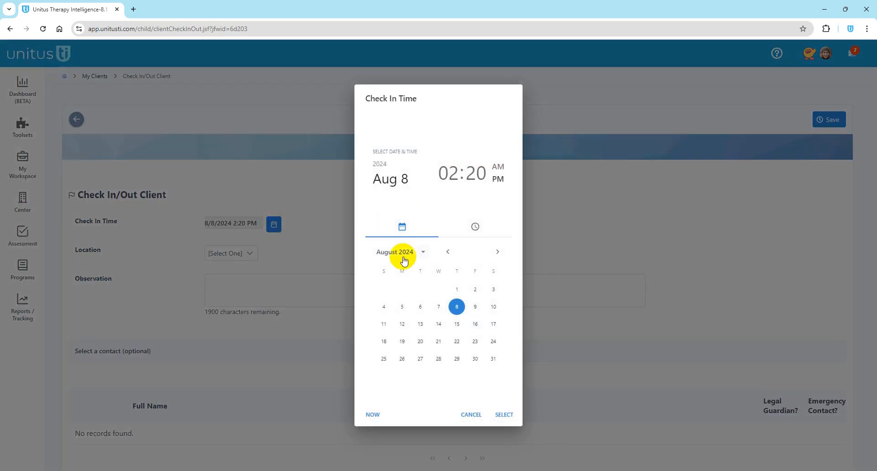
{"action": "left_click", "coordinate": [330, 248]}
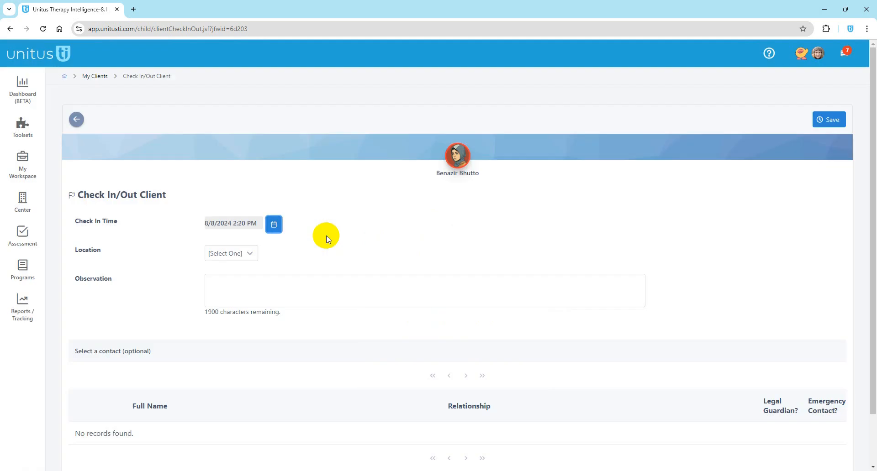
{"action": "left_click", "coordinate": [230, 254]}
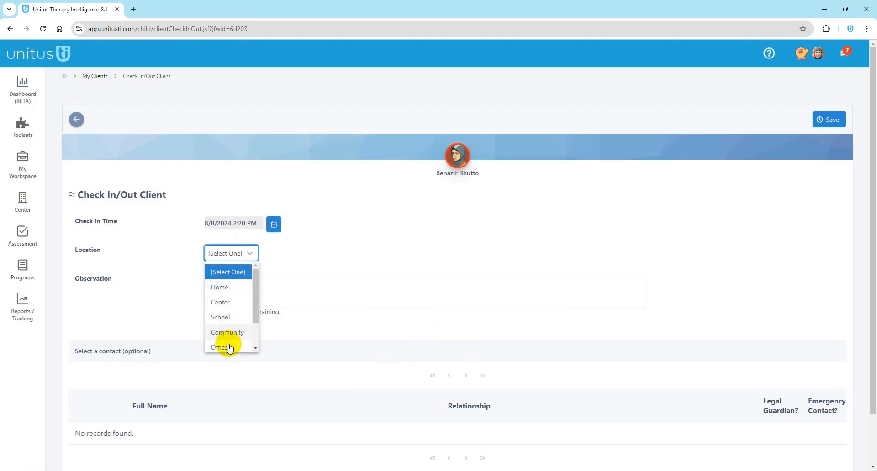
{"action": "left_click", "coordinate": [229, 302]}
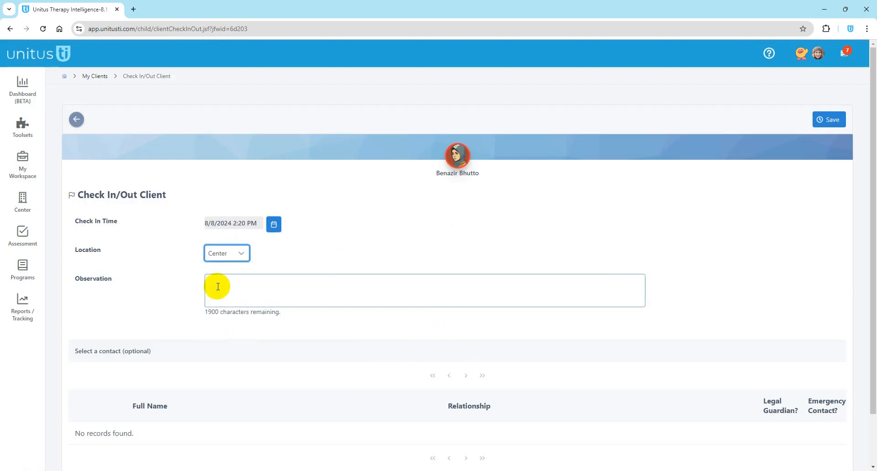
{"action": "left_click", "coordinate": [218, 288]}
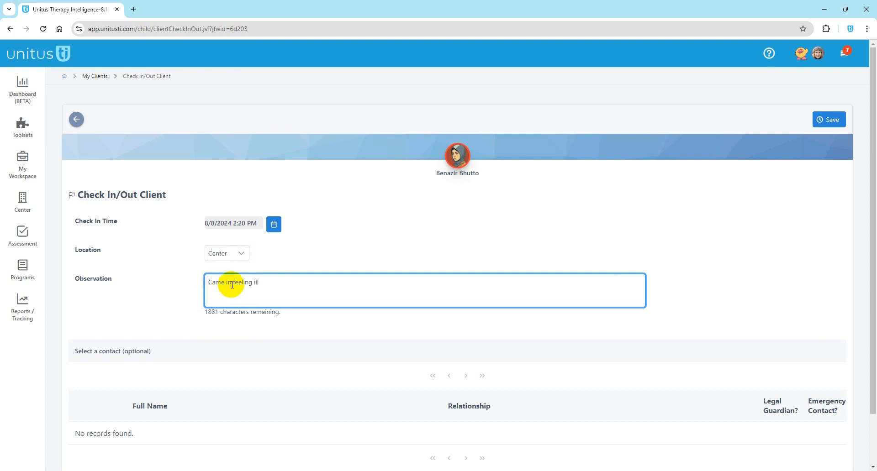
{"action": "left_click", "coordinate": [171, 273]}
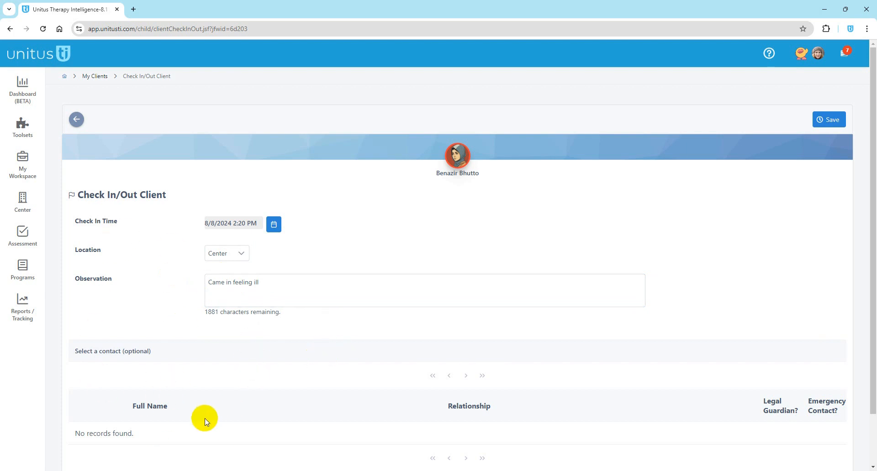
{"action": "scroll", "coordinate": [293, 429], "scroll_direction": "down", "scroll_amount": 1}
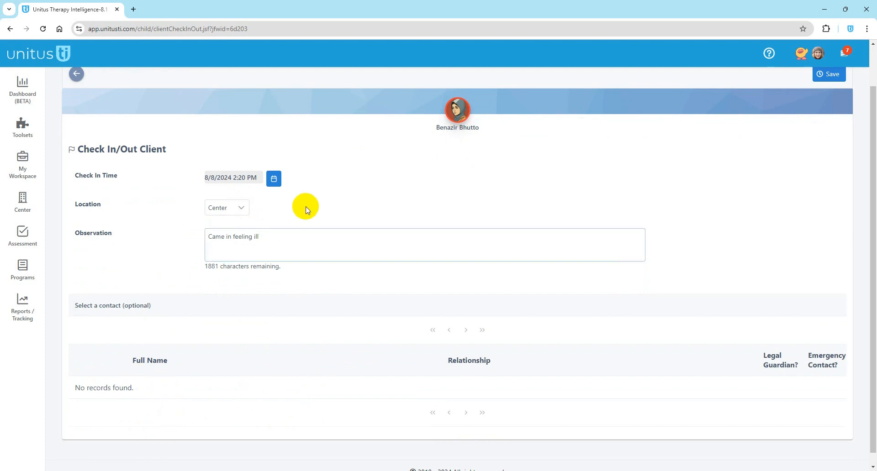
{"action": "left_click", "coordinate": [829, 74]}
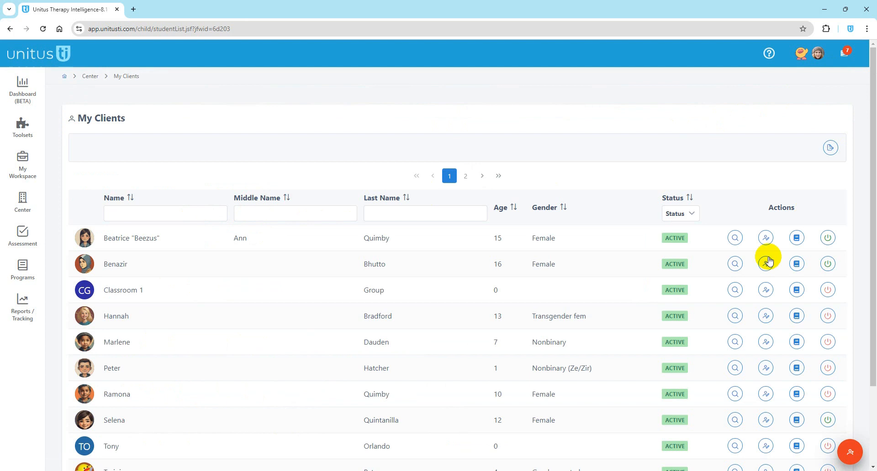
Step: Open the Client Attendance report with 8/8/2024 as the reporting start date
{"action": "left_click", "coordinate": [20, 310]}
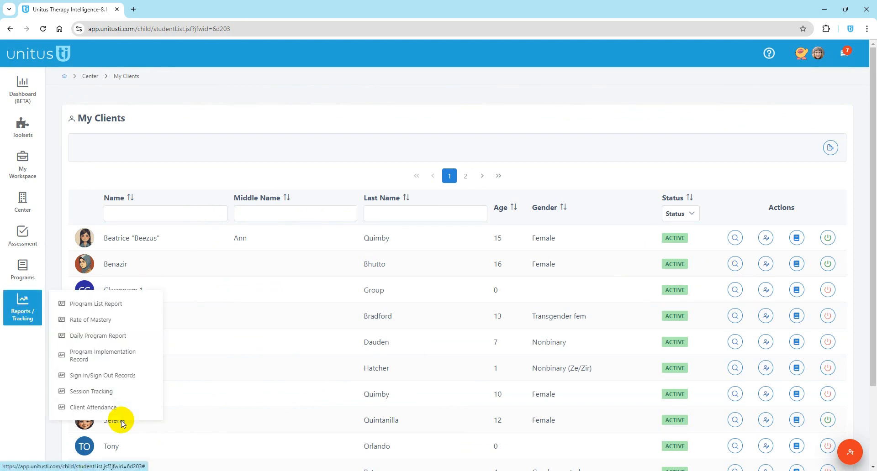
{"action": "left_click", "coordinate": [109, 409]}
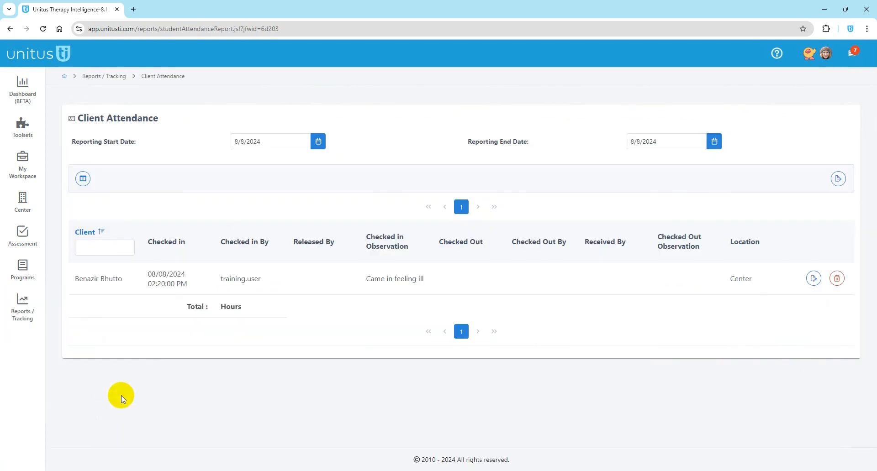
{"action": "left_click", "coordinate": [314, 139]}
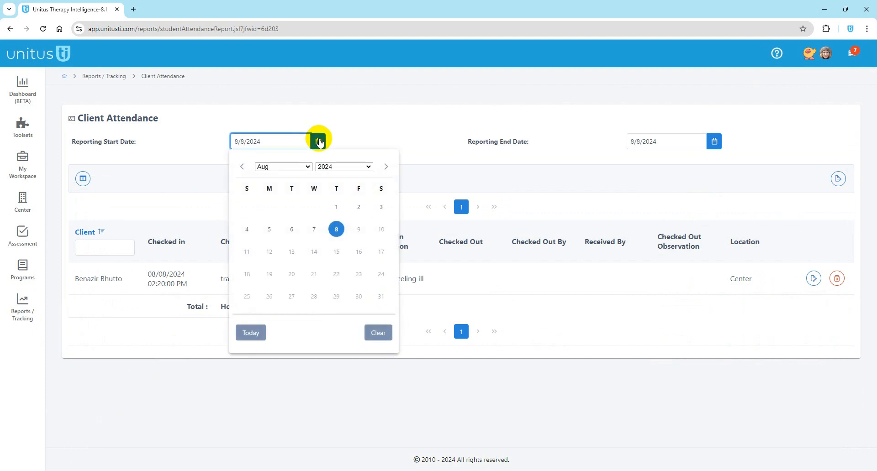
{"action": "left_click", "coordinate": [336, 207]}
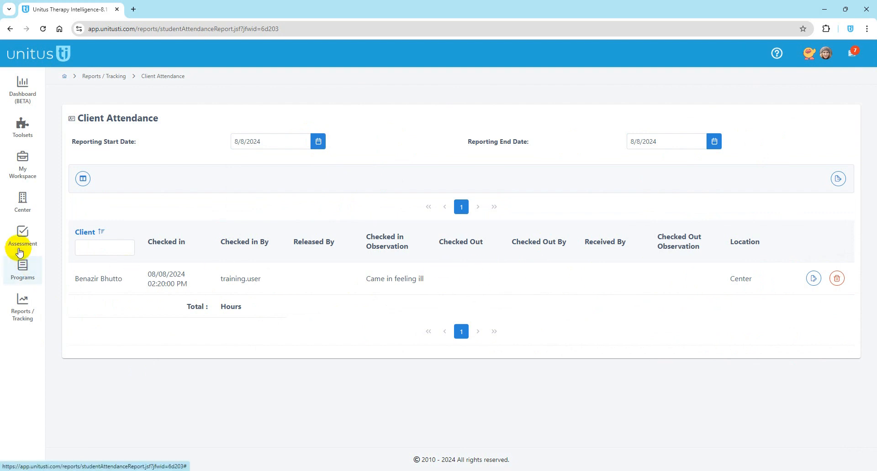
Step: From Center > My Clients, open the check-out form for the second-row client
{"action": "left_click", "coordinate": [23, 202]}
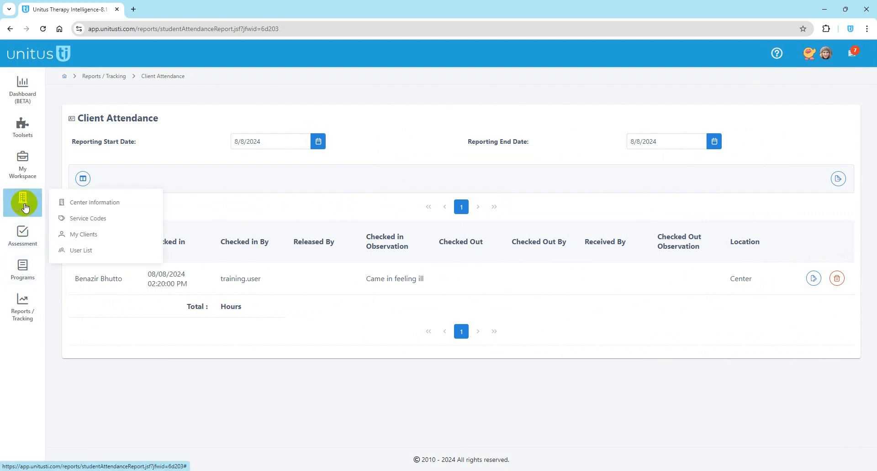
{"action": "left_click", "coordinate": [80, 235]}
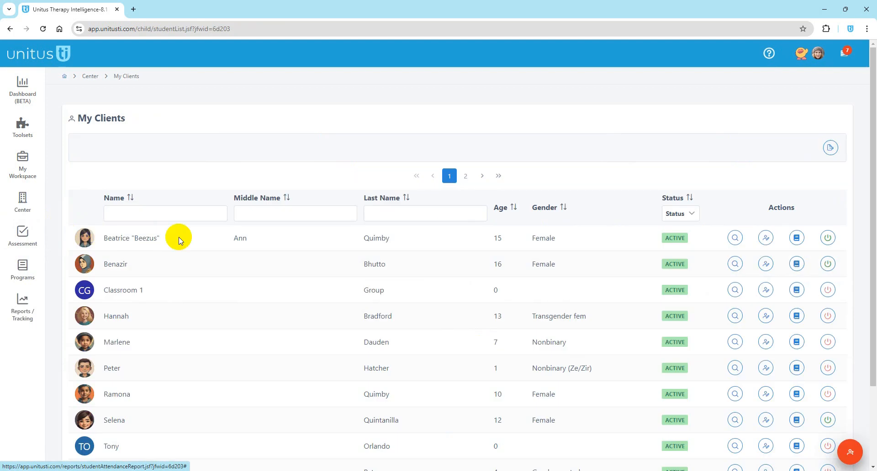
{"action": "left_click", "coordinate": [828, 265]}
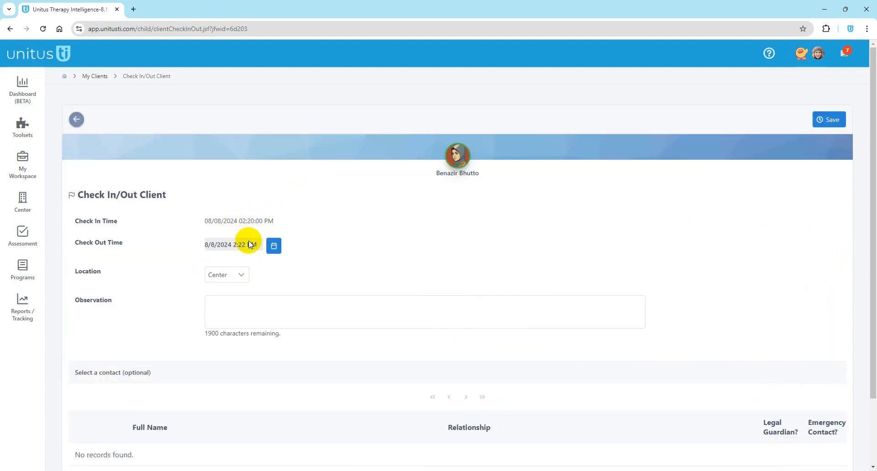
Step: Set the check-out time to 8/8/2024 3:30 PM
{"action": "left_click", "coordinate": [273, 246]}
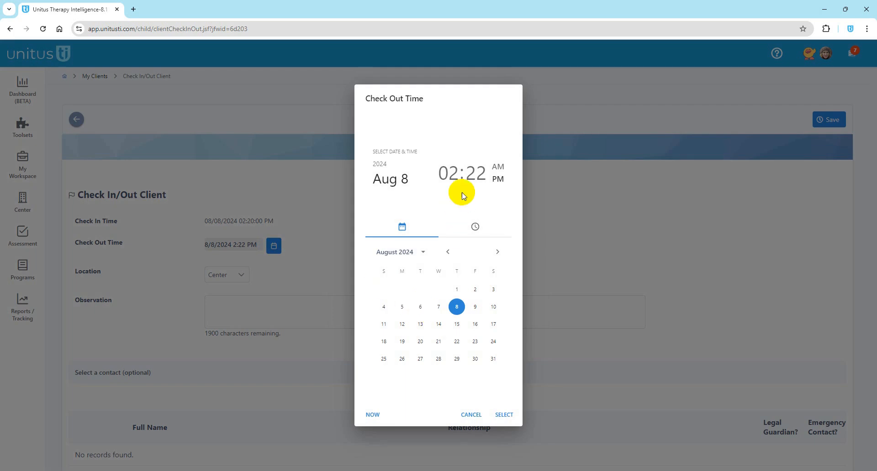
{"action": "left_click", "coordinate": [475, 173]}
{"action": "left_click", "coordinate": [443, 340]}
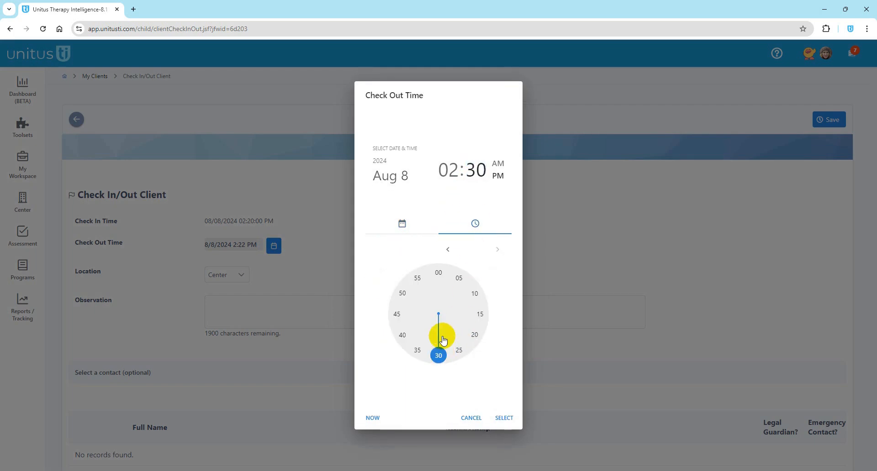
{"action": "left_click", "coordinate": [449, 171]}
{"action": "left_click", "coordinate": [481, 317]}
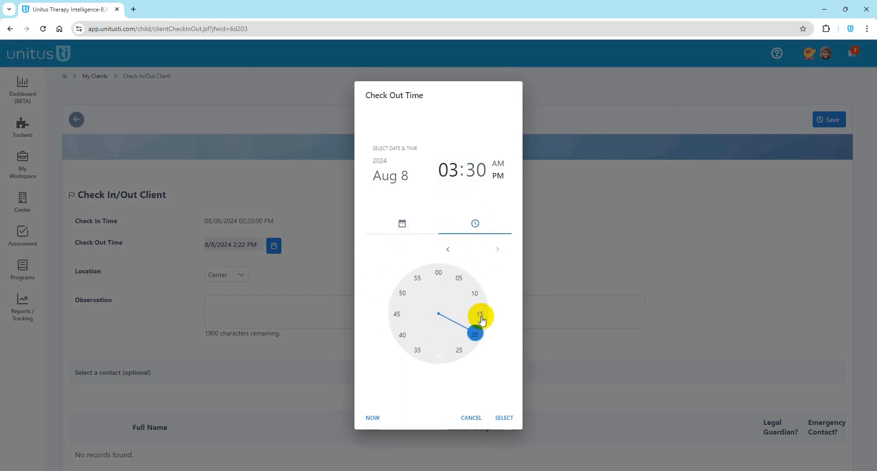
{"action": "left_click", "coordinate": [504, 419]}
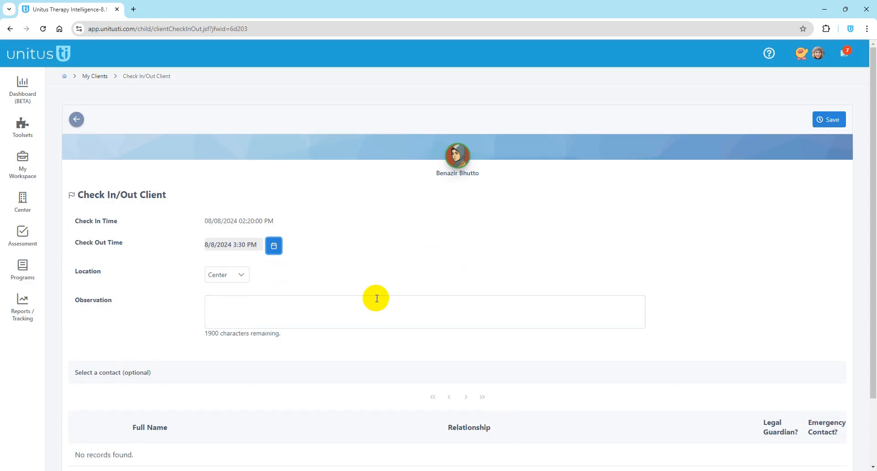
Step: Note that her aunt picked her up today as the observation and save the check-out
{"action": "left_click", "coordinate": [241, 311]}
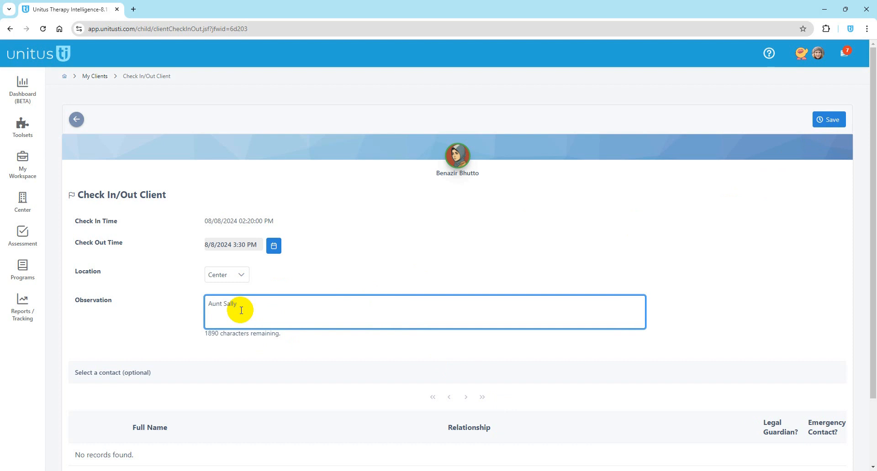
{"action": "left_click", "coordinate": [236, 361]}
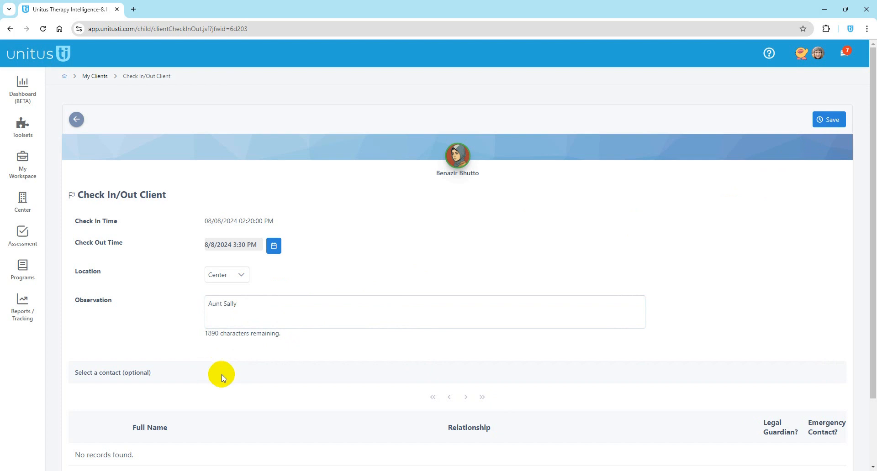
{"action": "left_click", "coordinate": [255, 305]}
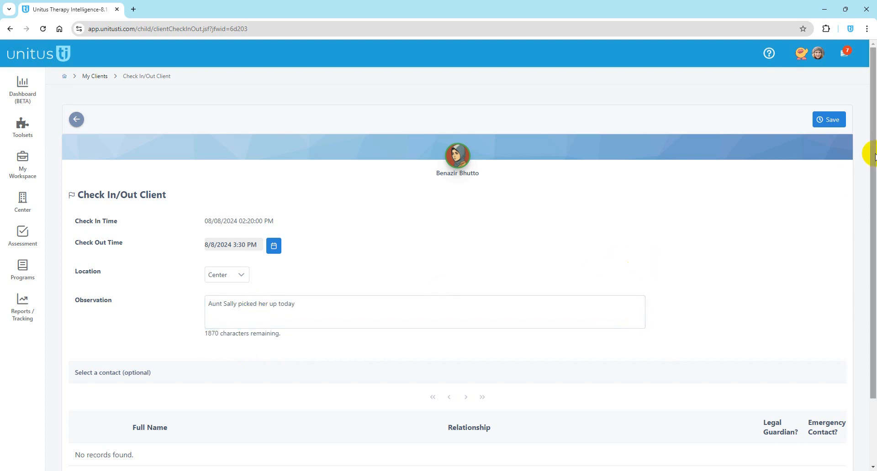
{"action": "left_click", "coordinate": [823, 120]}
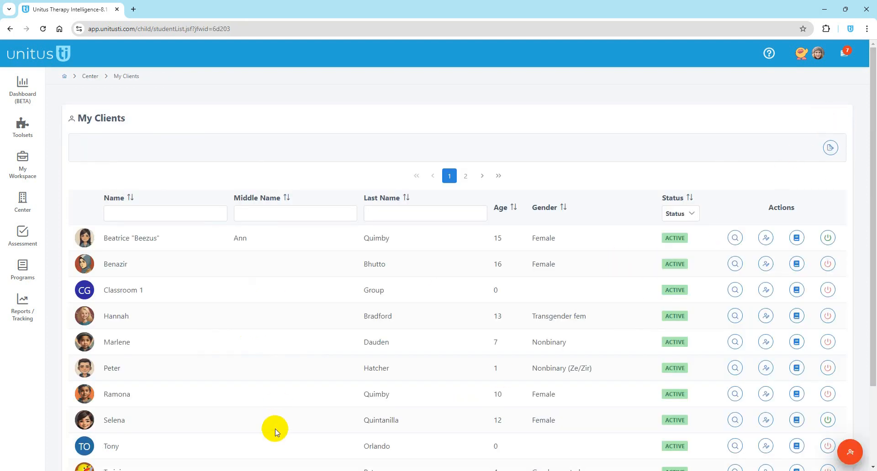
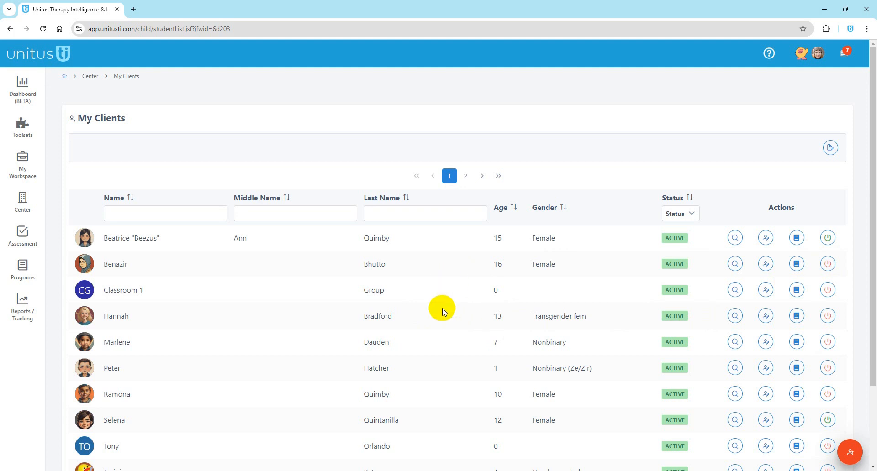
Step: Check the export options available for the client list
{"action": "left_click", "coordinate": [829, 150]}
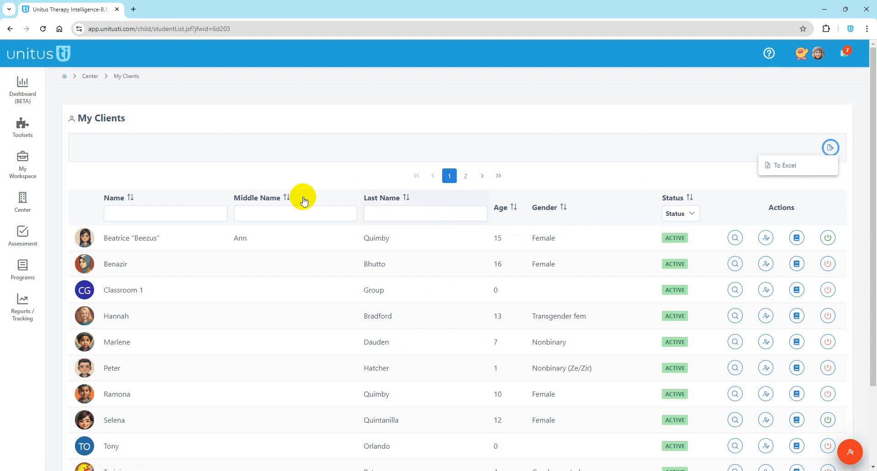
{"action": "scroll", "coordinate": [582, 340], "scroll_direction": "down", "scroll_amount": 2}
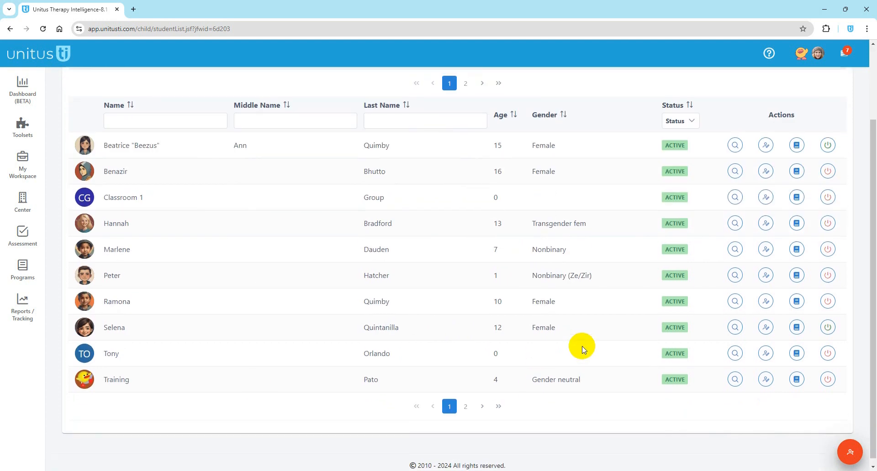
{"action": "scroll", "coordinate": [581, 345], "scroll_direction": "up", "scroll_amount": 2}
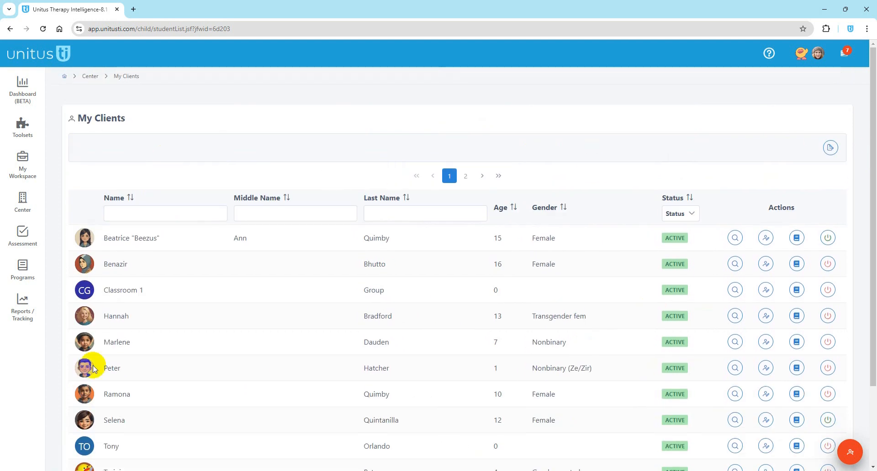
{"action": "scroll", "coordinate": [415, 281], "scroll_direction": "down", "scroll_amount": 1}
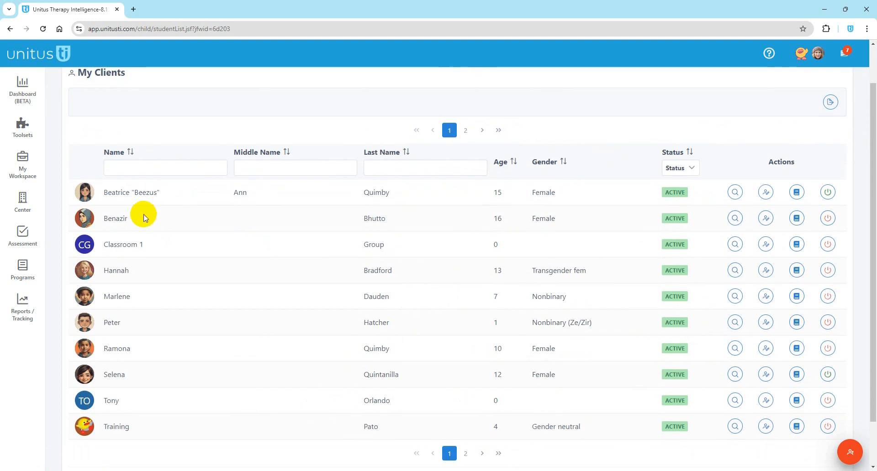
Step: Review the Center > User List and the first user's actions, then return home
{"action": "left_click", "coordinate": [22, 204]}
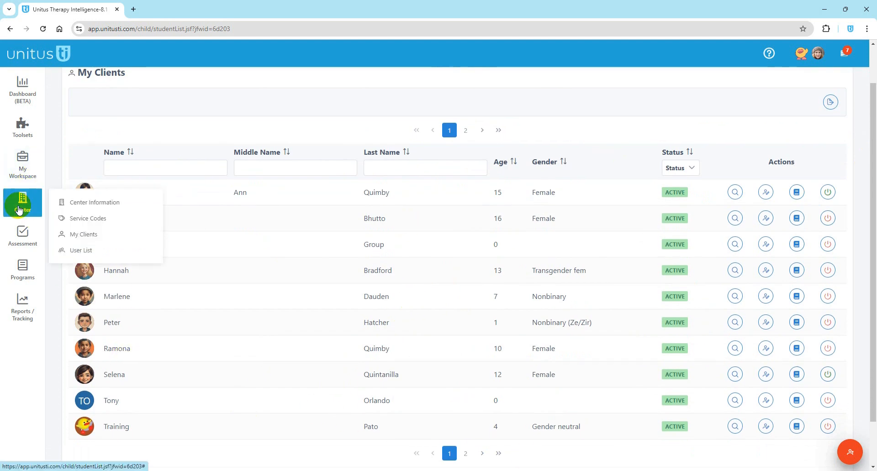
{"action": "left_click", "coordinate": [82, 250]}
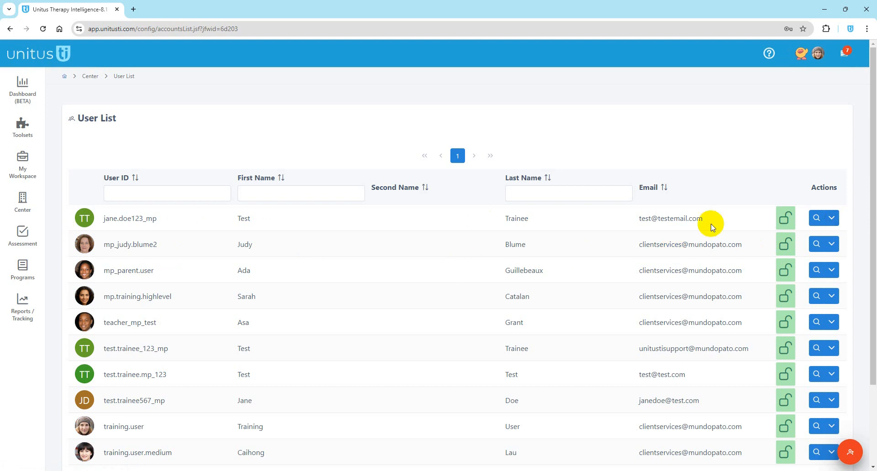
{"action": "left_click", "coordinate": [832, 218]}
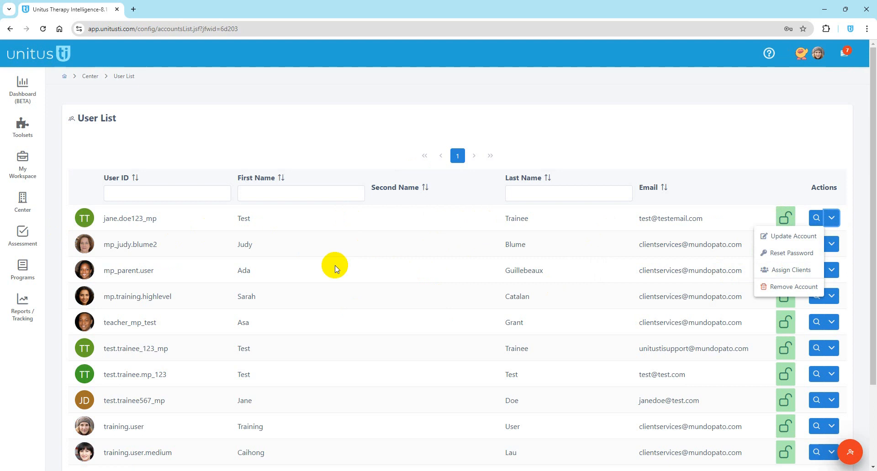
{"action": "left_click", "coordinate": [327, 288]}
{"action": "scroll", "coordinate": [88, 96], "scroll_direction": "down", "scroll_amount": 1}
{"action": "scroll", "coordinate": [88, 98], "scroll_direction": "up", "scroll_amount": 1}
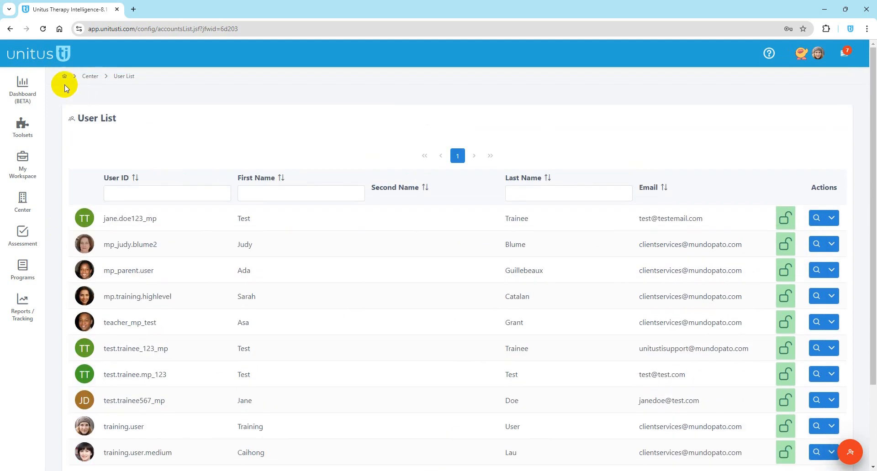
{"action": "left_click", "coordinate": [63, 78]}
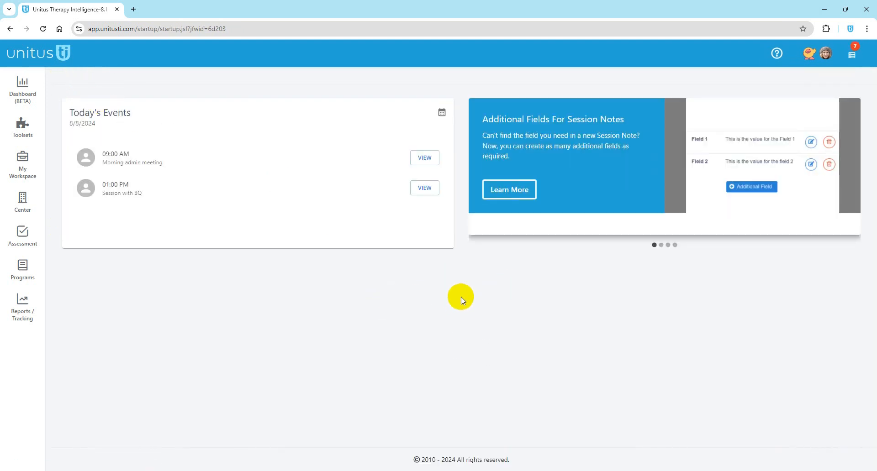
Step: Browse the Programs, Reports/Tracking and Assessment menus, then go to Dashboard (BETA)
{"action": "left_click", "coordinate": [23, 274]}
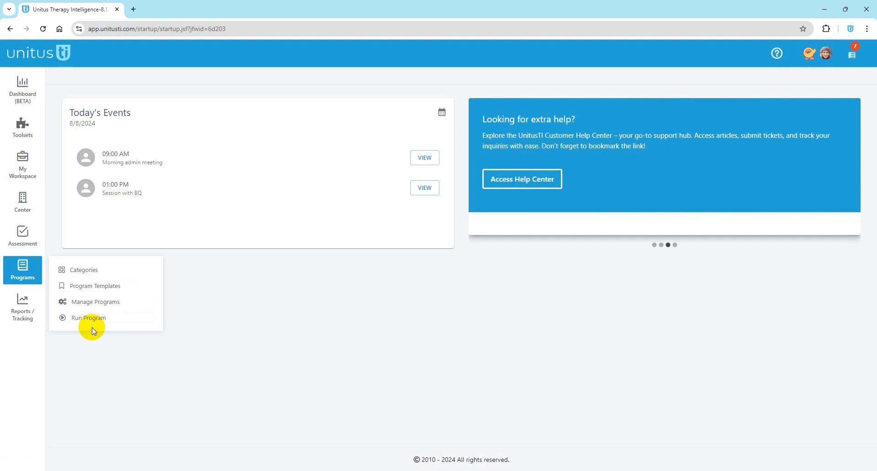
{"action": "left_click", "coordinate": [94, 323]}
{"action": "mouse_move", "coordinate": [44, 312]}
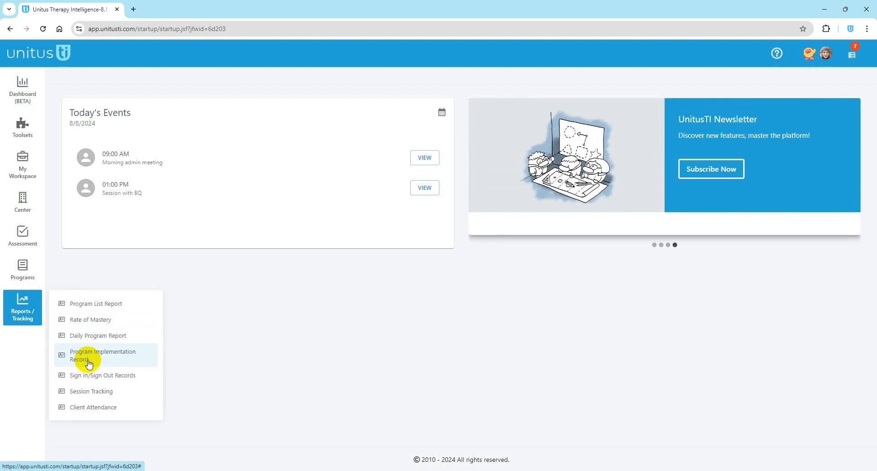
{"action": "left_click", "coordinate": [24, 276]}
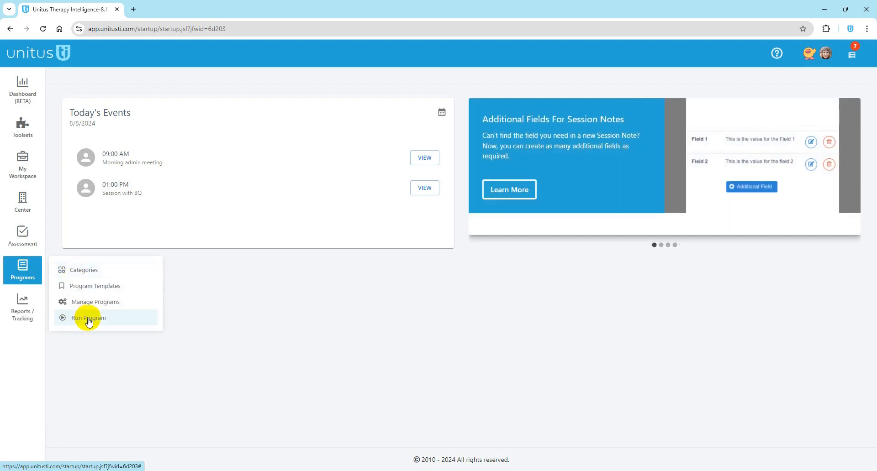
{"action": "left_click", "coordinate": [18, 242]}
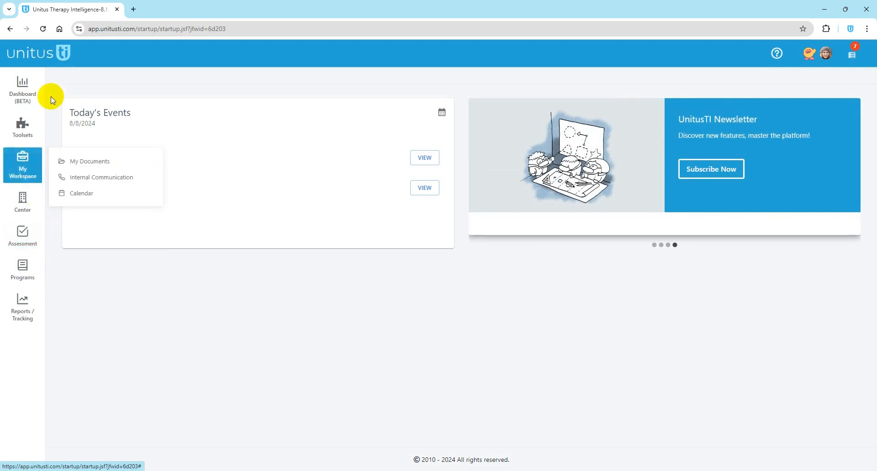
{"action": "left_click", "coordinate": [33, 95]}
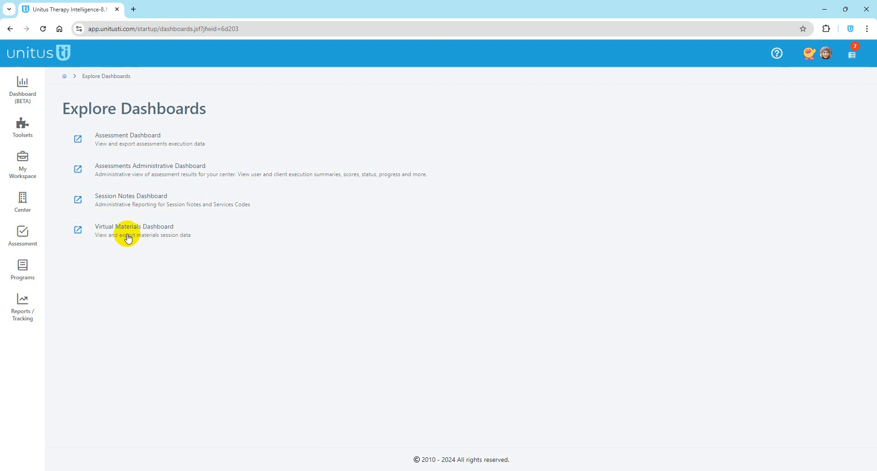
Step: View the Virtual Materials and Custom Forms toolsets, then go back to the home page
{"action": "left_click", "coordinate": [22, 127]}
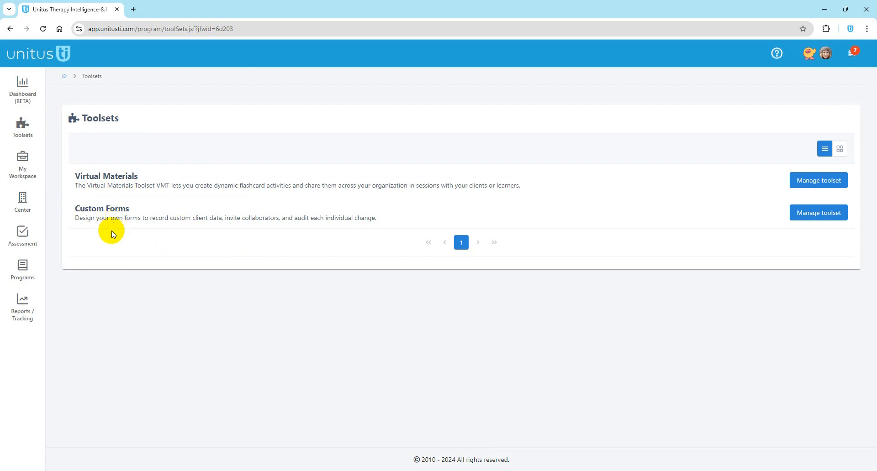
{"action": "left_click", "coordinate": [65, 77]}
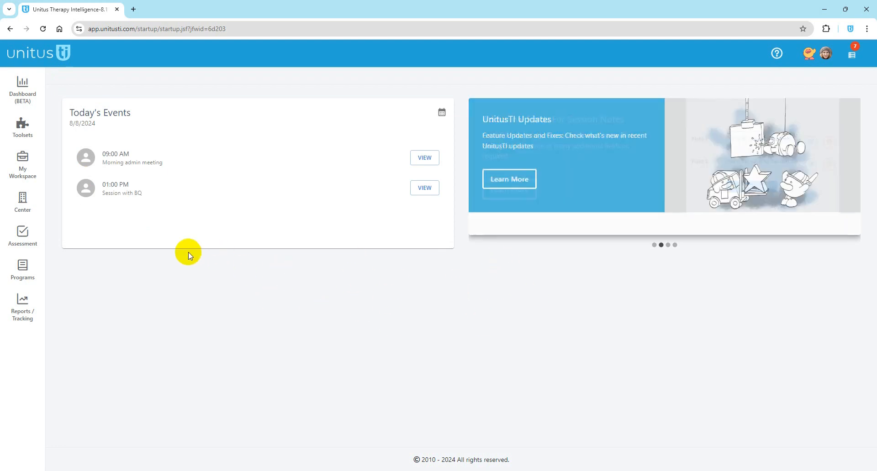
Step: Inspect Center Information's NPI, Country, Description and Company name fields and the center logo
{"action": "left_click", "coordinate": [20, 202]}
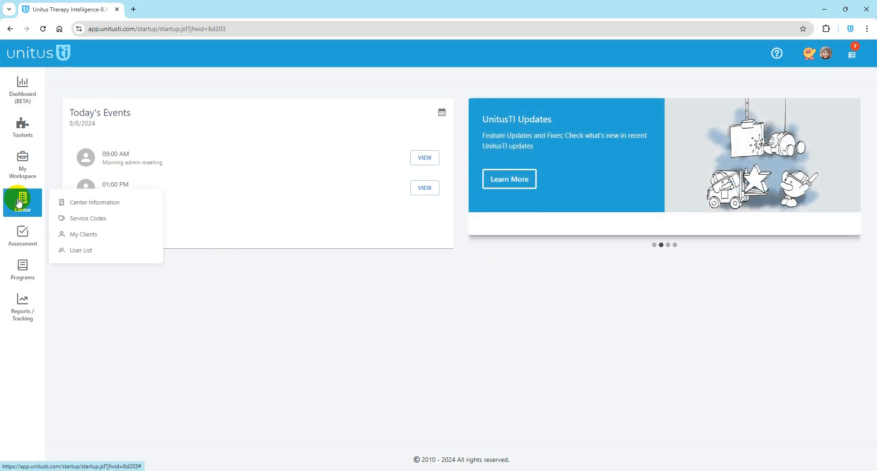
{"action": "left_click", "coordinate": [94, 203]}
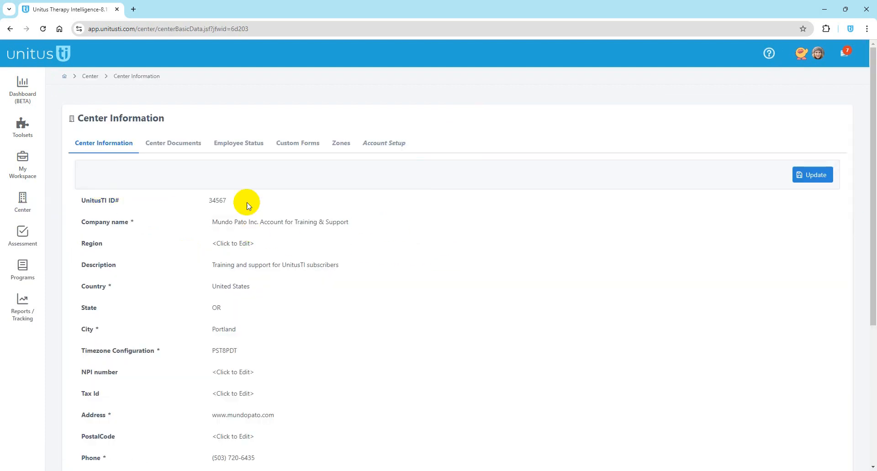
{"action": "left_click", "coordinate": [239, 372]}
{"action": "left_click", "coordinate": [232, 286]}
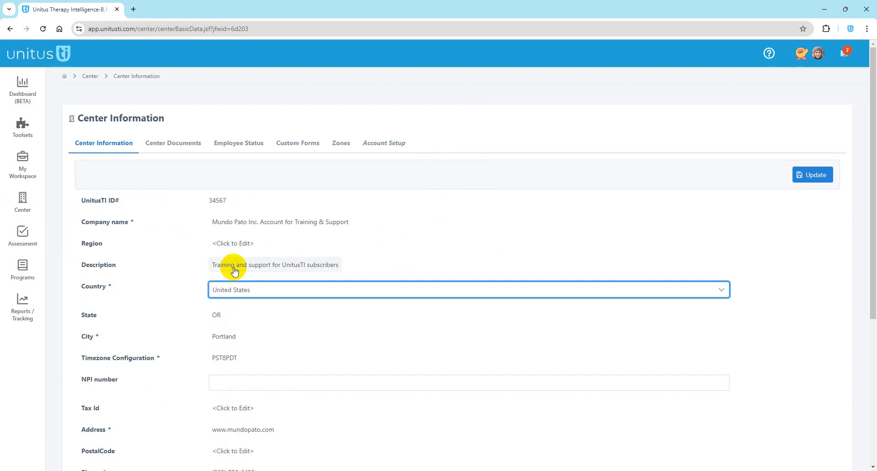
{"action": "left_click", "coordinate": [235, 269]}
{"action": "left_click", "coordinate": [229, 223]}
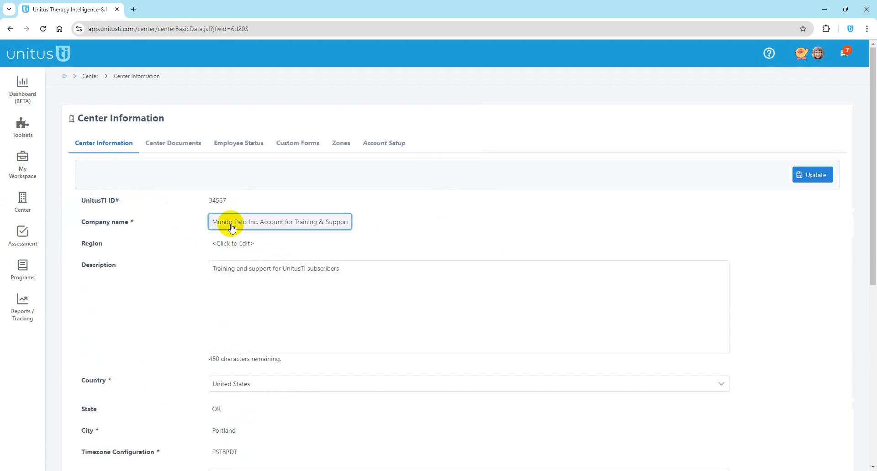
{"action": "left_click", "coordinate": [192, 209]}
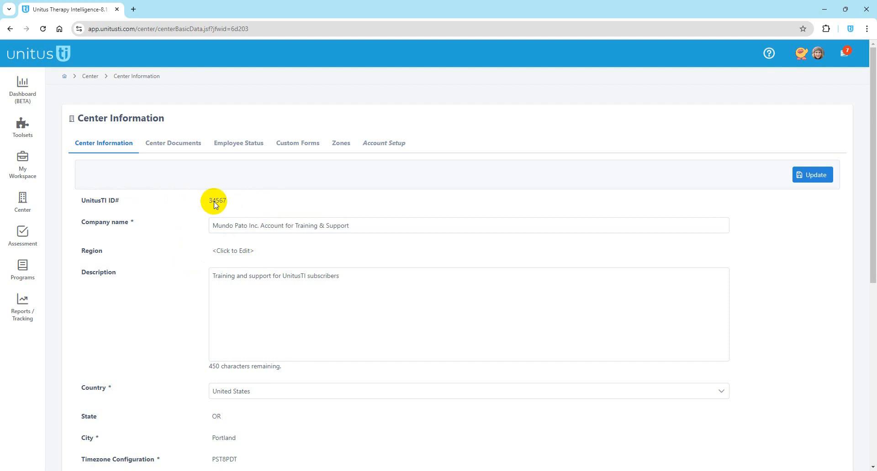
{"action": "scroll", "coordinate": [251, 206], "scroll_direction": "down", "scroll_amount": 7}
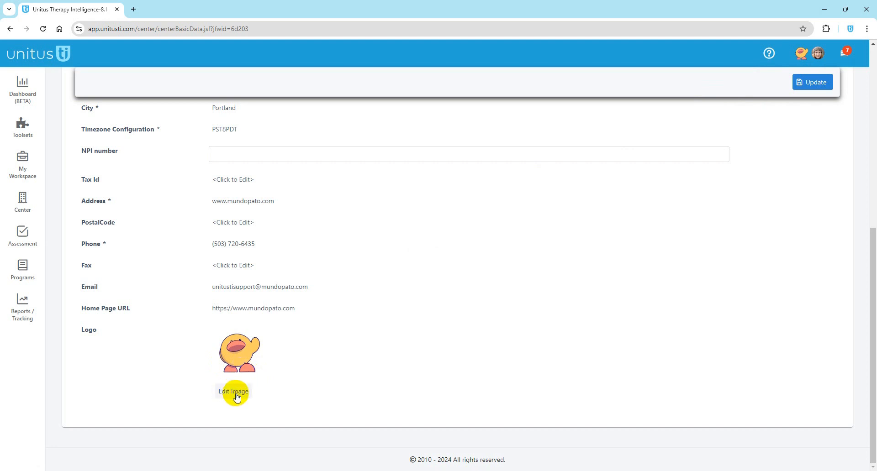
{"action": "scroll", "coordinate": [356, 358], "scroll_direction": "up", "scroll_amount": 7}
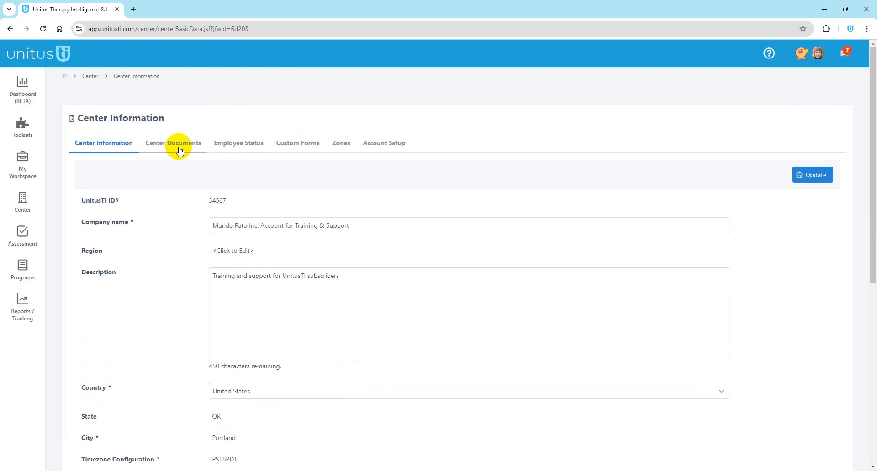
Step: Browse Center Documents, cancel the Upload New Center File dialog, and switch to Account Setup
{"action": "left_click", "coordinate": [175, 146]}
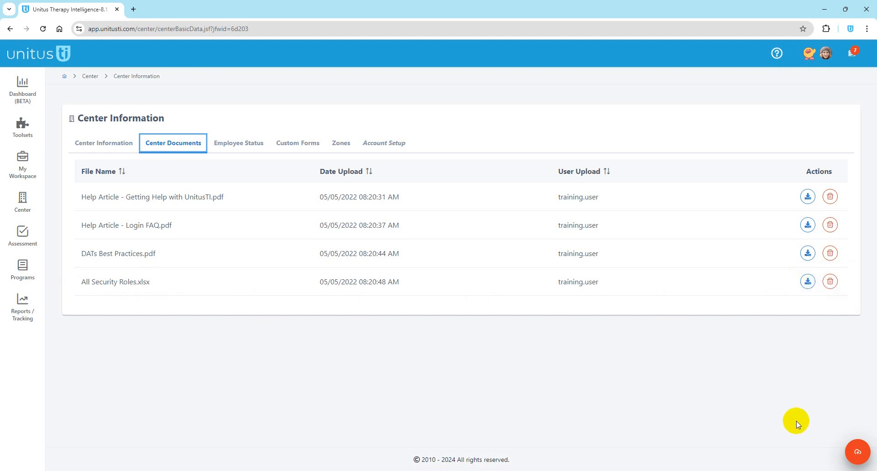
{"action": "left_click", "coordinate": [858, 456]}
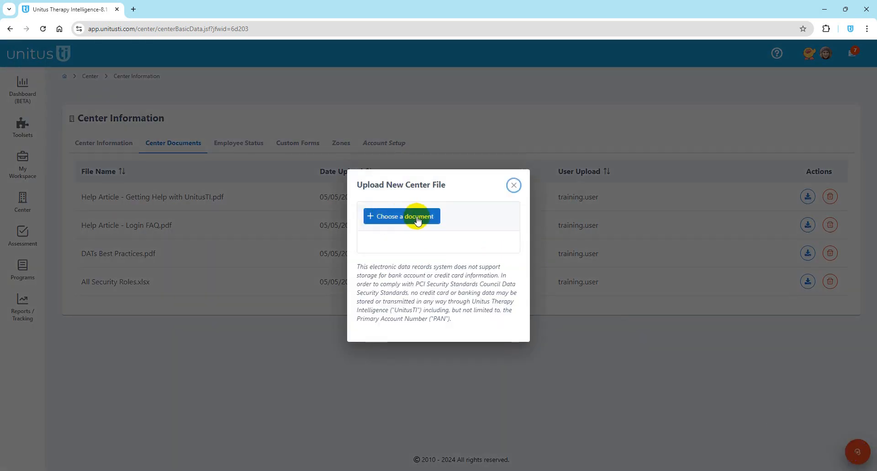
{"action": "left_click", "coordinate": [514, 185]}
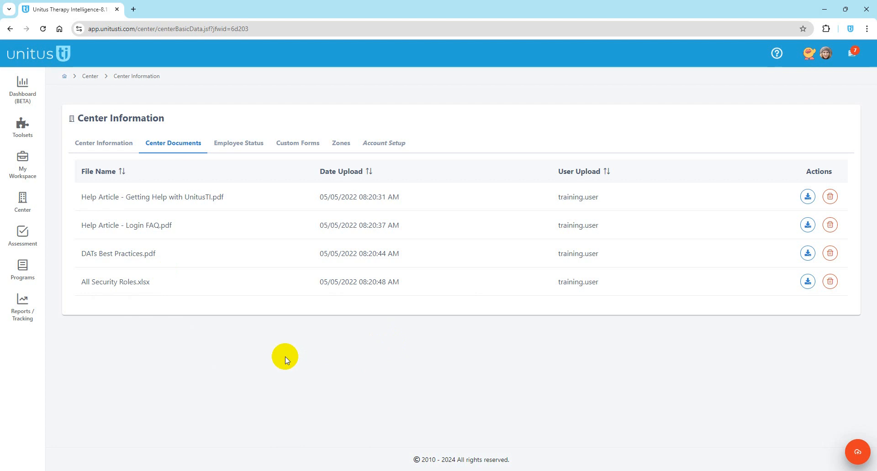
{"action": "left_click", "coordinate": [399, 149]}
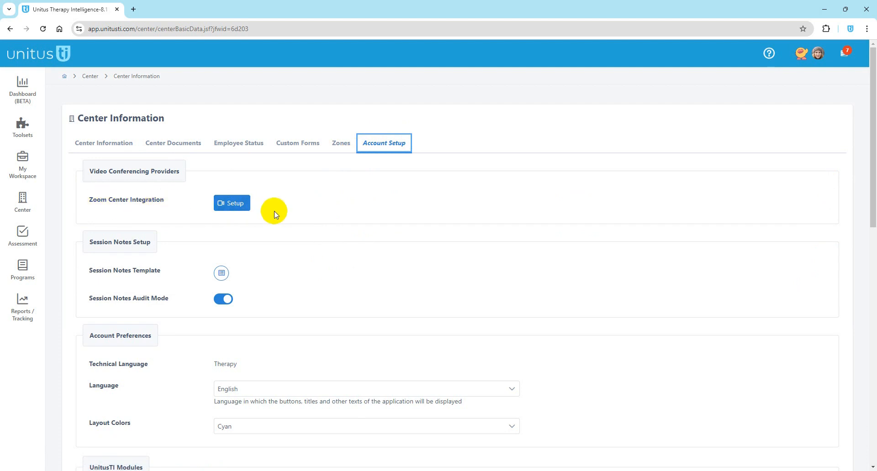
Step: Glance at the user account menu, then show the Session Notes Template field list
{"action": "left_click", "coordinate": [818, 54]}
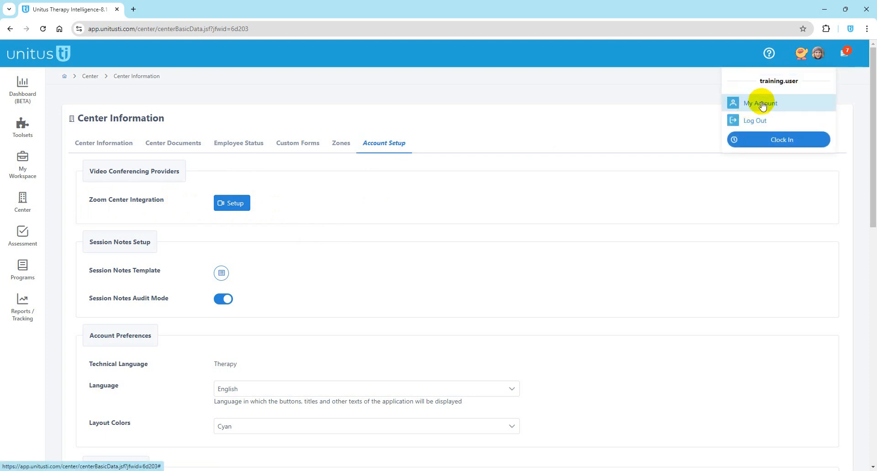
{"action": "left_click", "coordinate": [438, 215]}
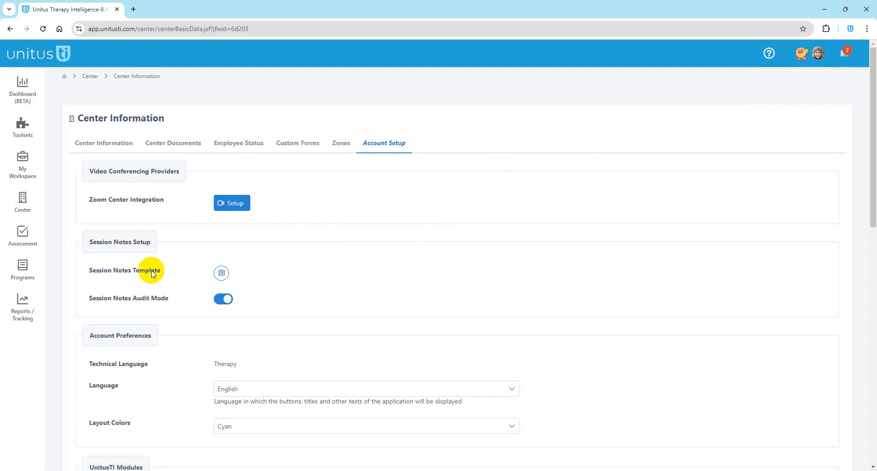
{"action": "left_click", "coordinate": [221, 274]}
{"action": "left_click", "coordinate": [806, 154]}
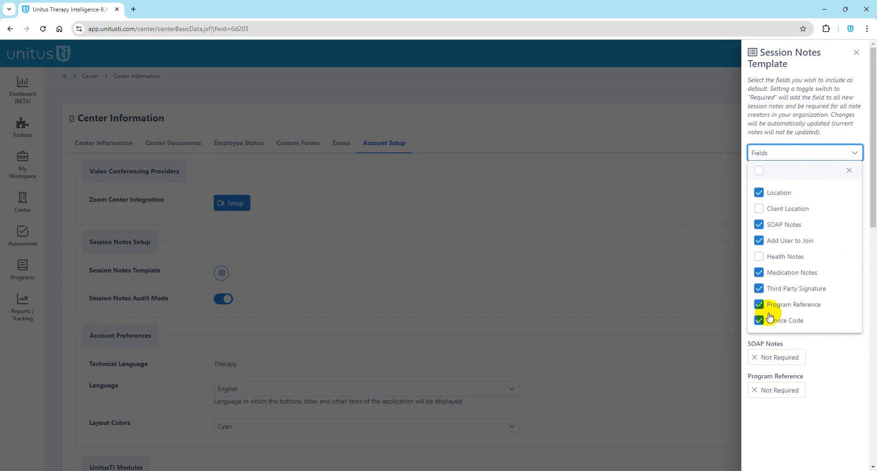
Step: Swap SOAP Notes for Client Location, leave Third Party Signature not required, and close the template
{"action": "left_click", "coordinate": [758, 225]}
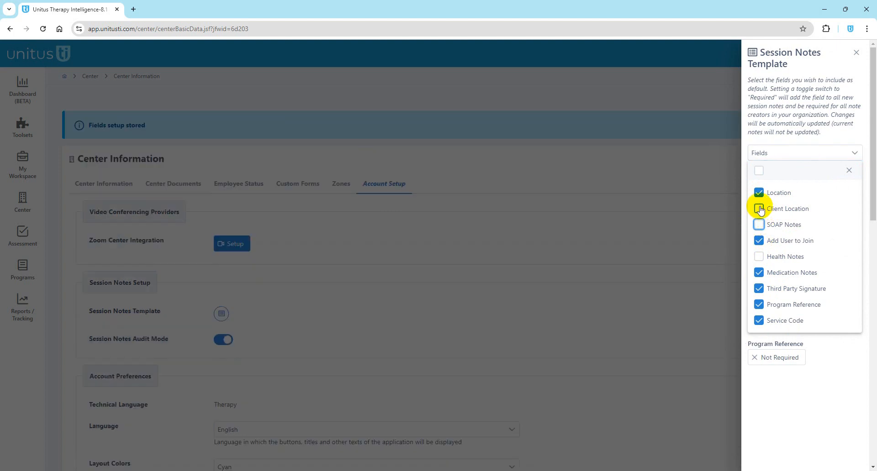
{"action": "left_click", "coordinate": [759, 209]}
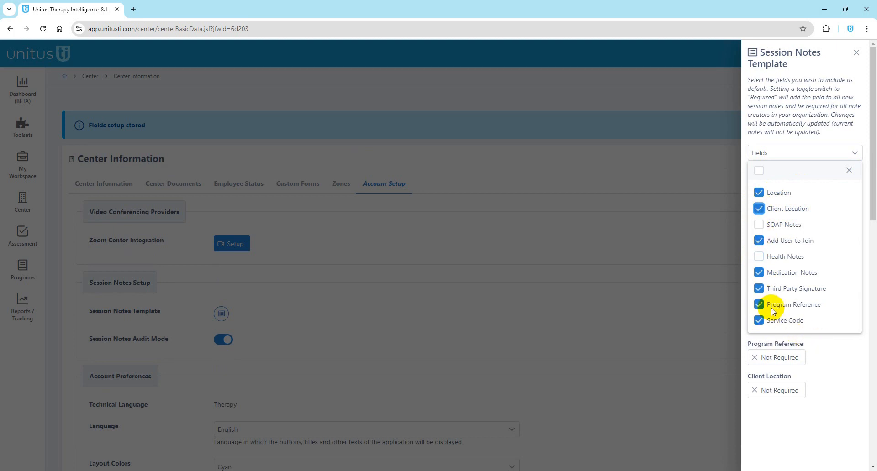
{"action": "left_click", "coordinate": [830, 368]}
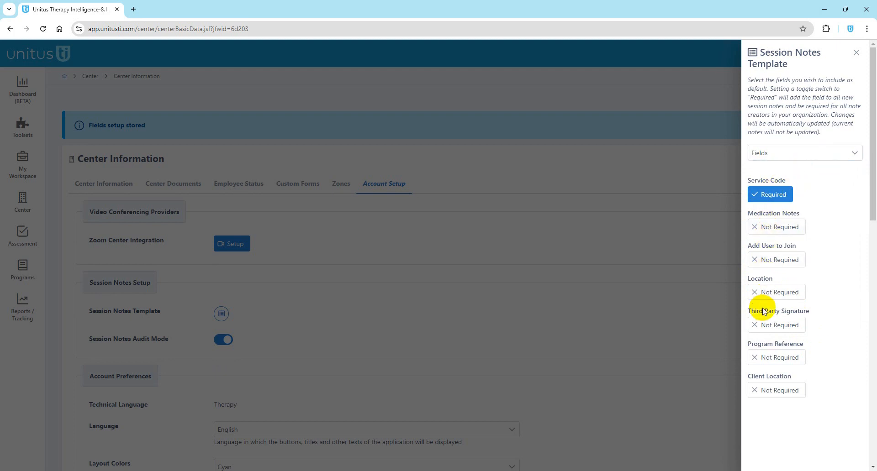
{"action": "left_click", "coordinate": [773, 327]}
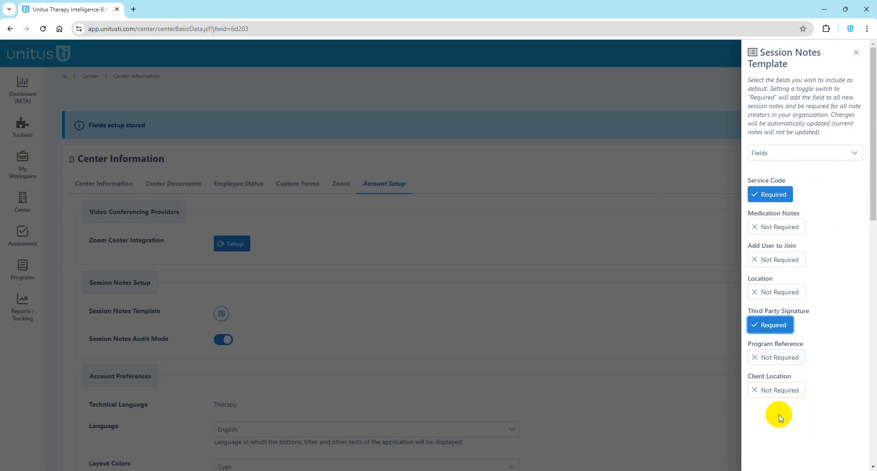
{"action": "left_click", "coordinate": [772, 326]}
{"action": "left_click", "coordinate": [696, 274]}
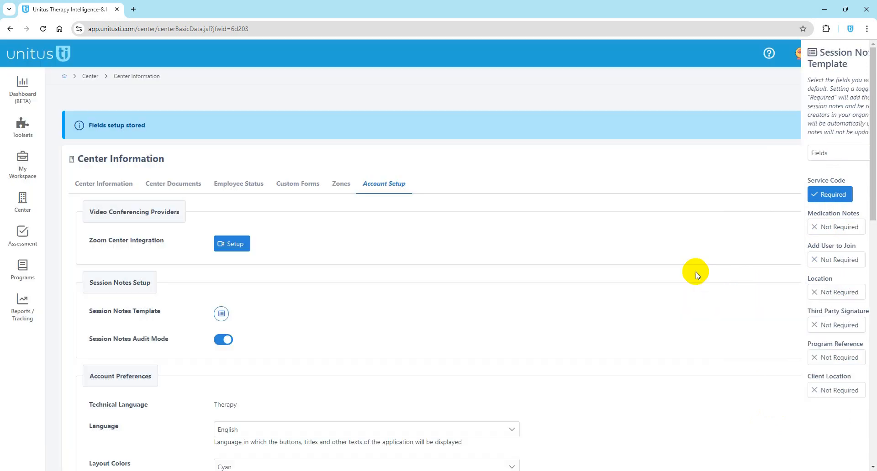
Step: Turn on Session Notes Audit Mode and go to the Explore Dashboards overview
{"action": "left_click", "coordinate": [226, 342]}
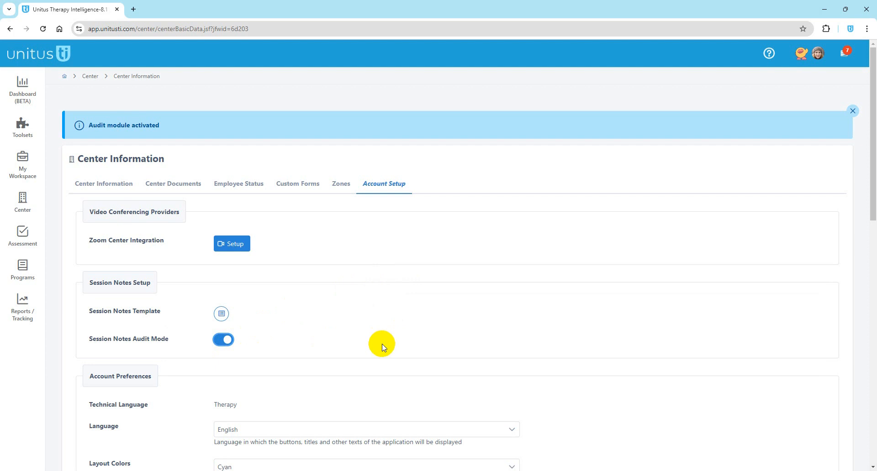
{"action": "left_click", "coordinate": [34, 96]}
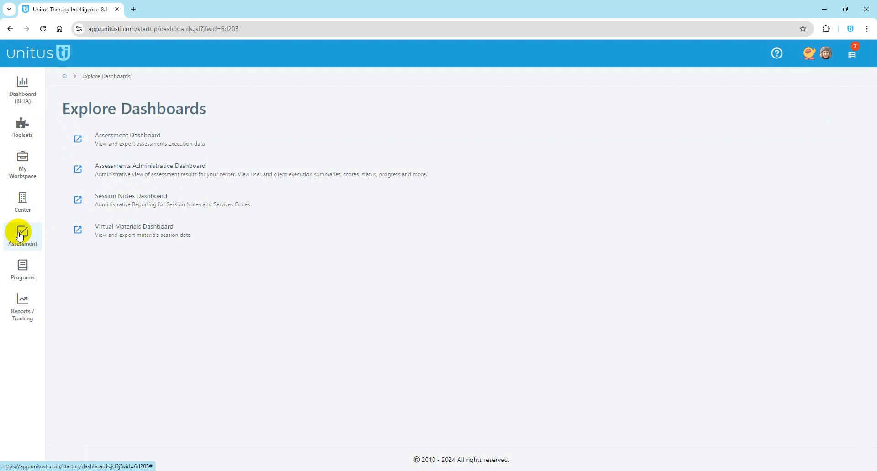
Step: In Center Information's Account Setup, review Layout Colors and Language choices, keeping Cyan and English
{"action": "left_click", "coordinate": [21, 204]}
{"action": "left_click", "coordinate": [86, 203]}
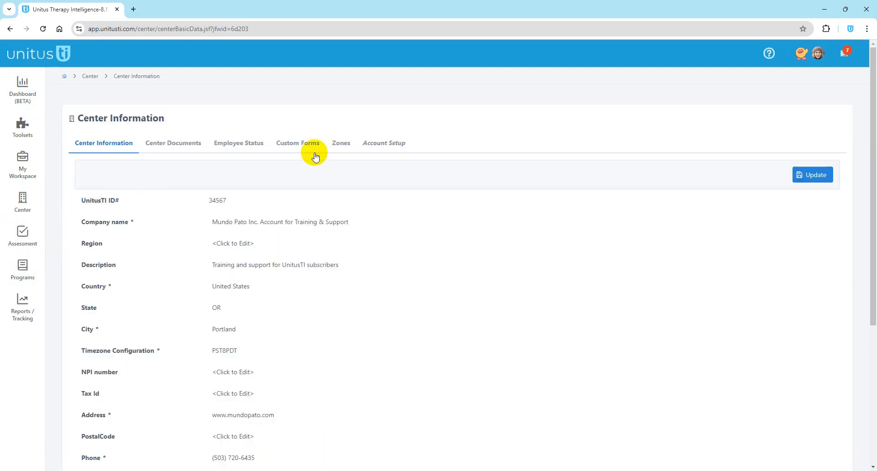
{"action": "left_click", "coordinate": [382, 143]}
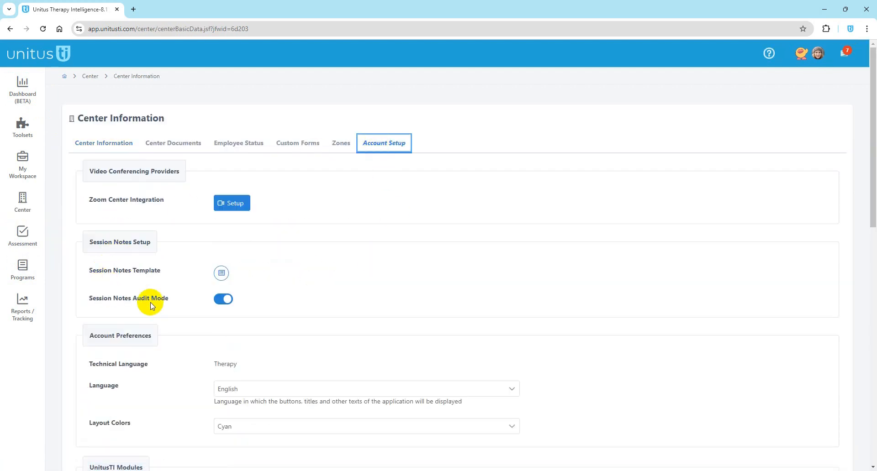
{"action": "left_click", "coordinate": [268, 303]}
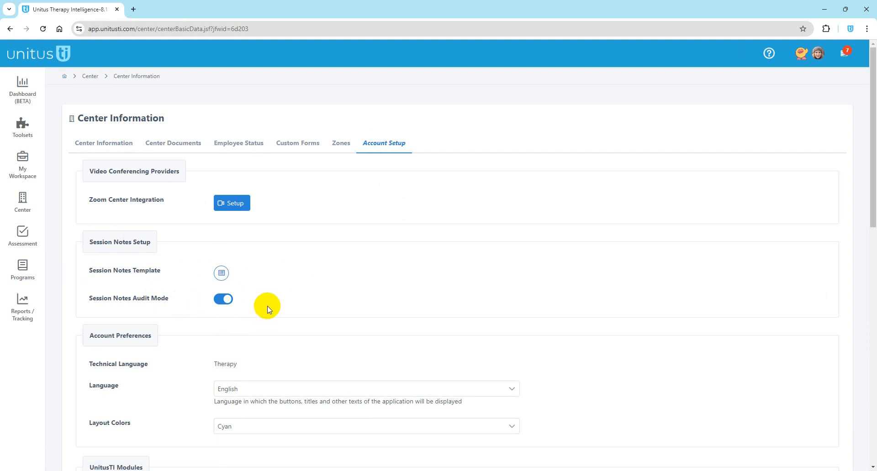
{"action": "scroll", "coordinate": [268, 308], "scroll_direction": "down", "scroll_amount": 4}
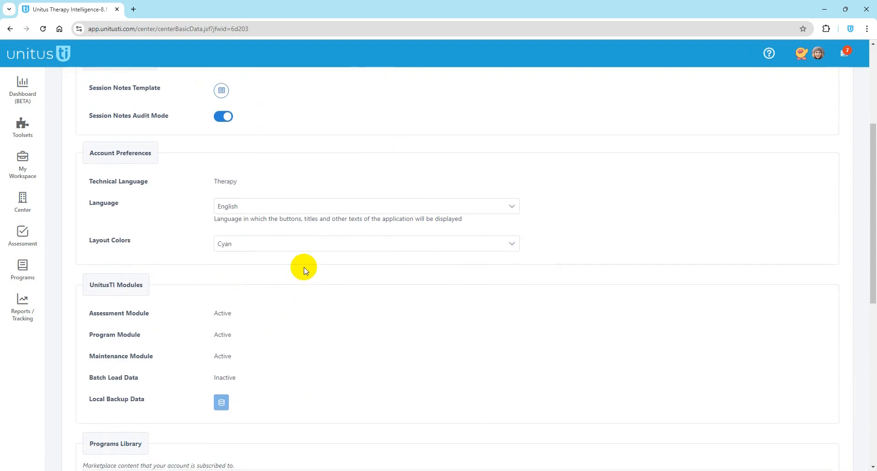
{"action": "left_click", "coordinate": [249, 249]}
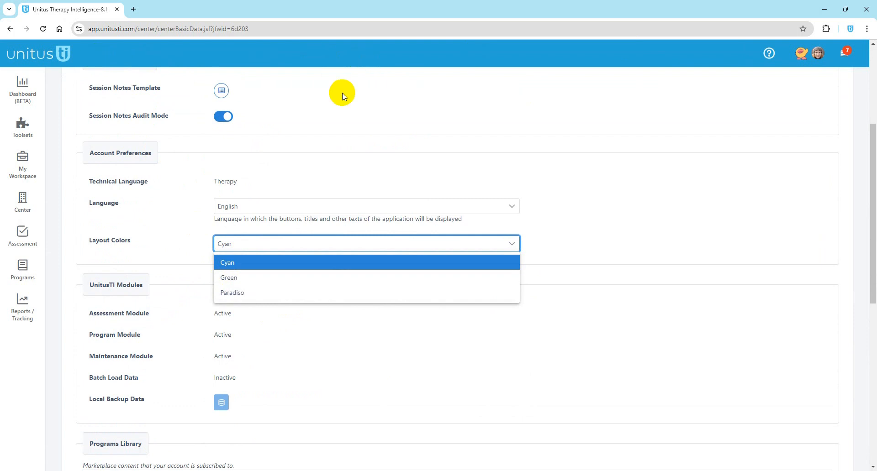
{"action": "left_click", "coordinate": [191, 227]}
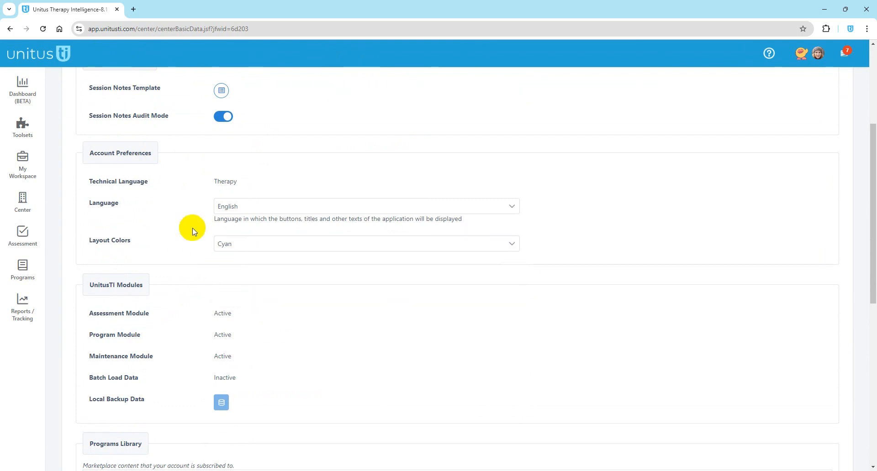
{"action": "left_click", "coordinate": [232, 208]}
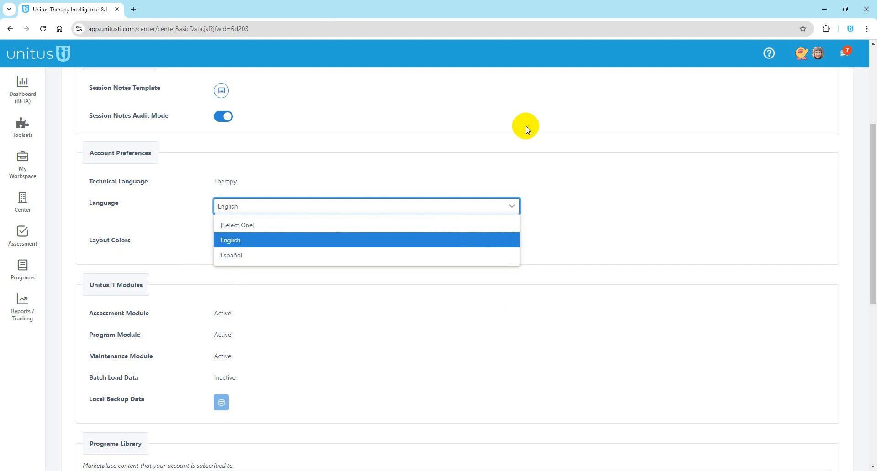
{"action": "left_click", "coordinate": [694, 397]}
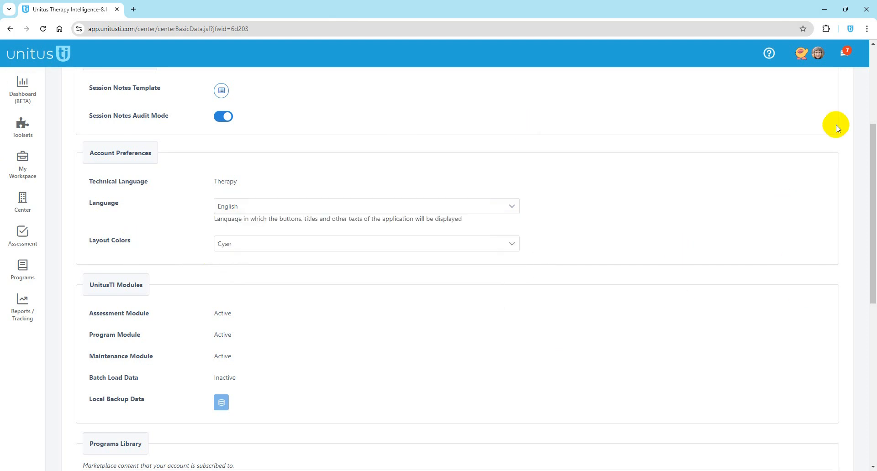
{"action": "left_click", "coordinate": [822, 61]}
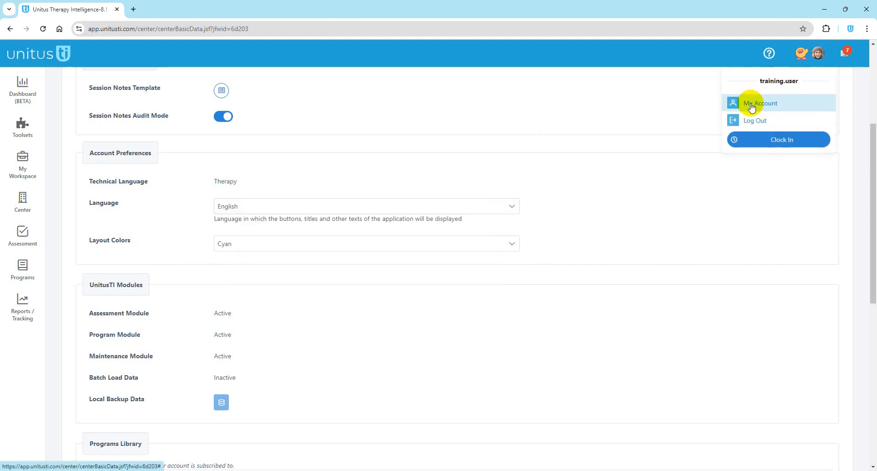
{"action": "scroll", "coordinate": [352, 347], "scroll_direction": "down", "scroll_amount": 3}
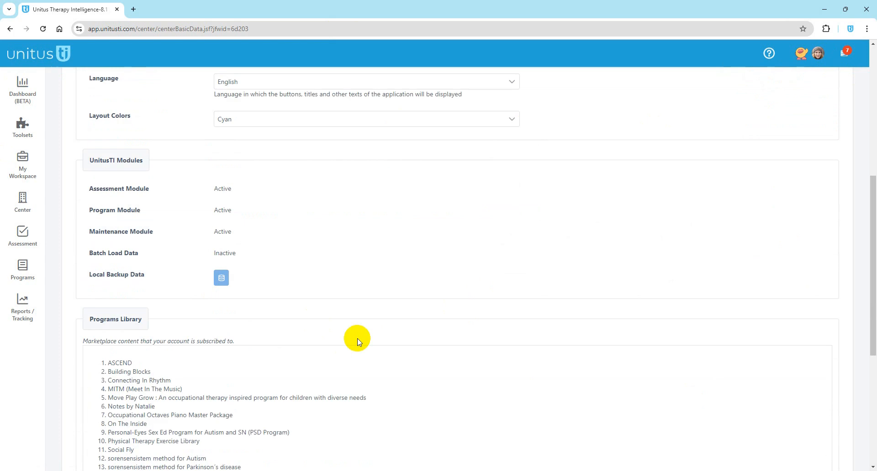
{"action": "scroll", "coordinate": [357, 273], "scroll_direction": "down", "scroll_amount": 1}
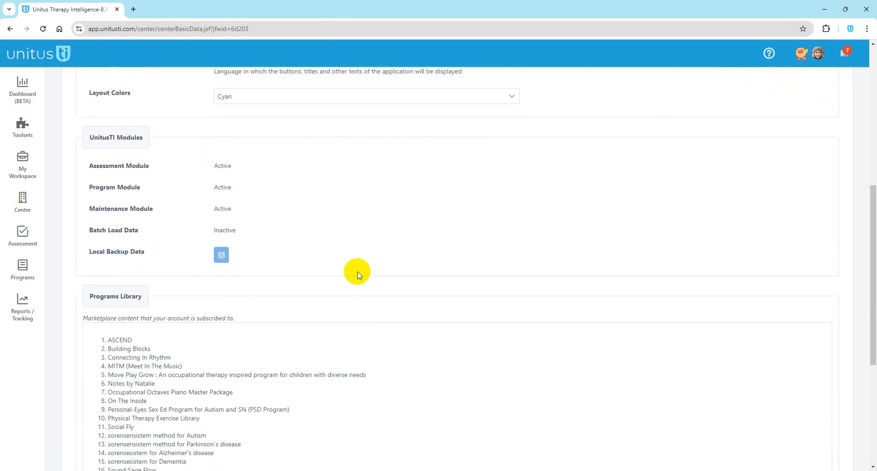
{"action": "scroll", "coordinate": [358, 274], "scroll_direction": "down", "scroll_amount": 3}
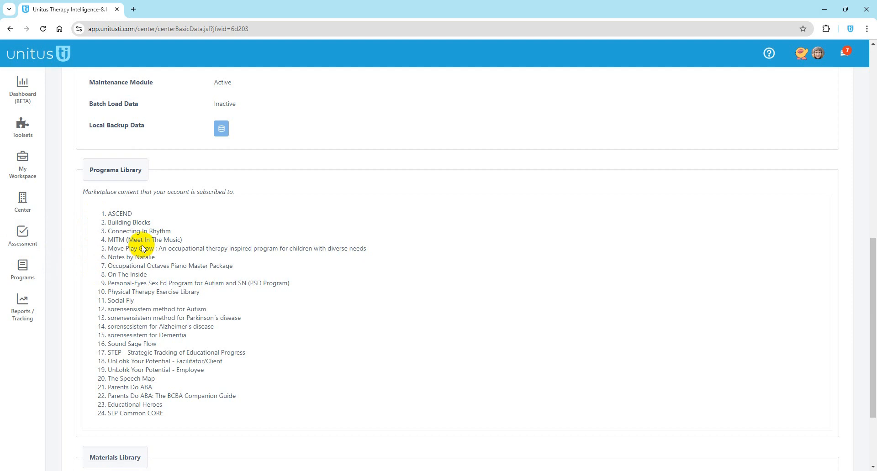
{"action": "scroll", "coordinate": [125, 300], "scroll_direction": "down", "scroll_amount": 3}
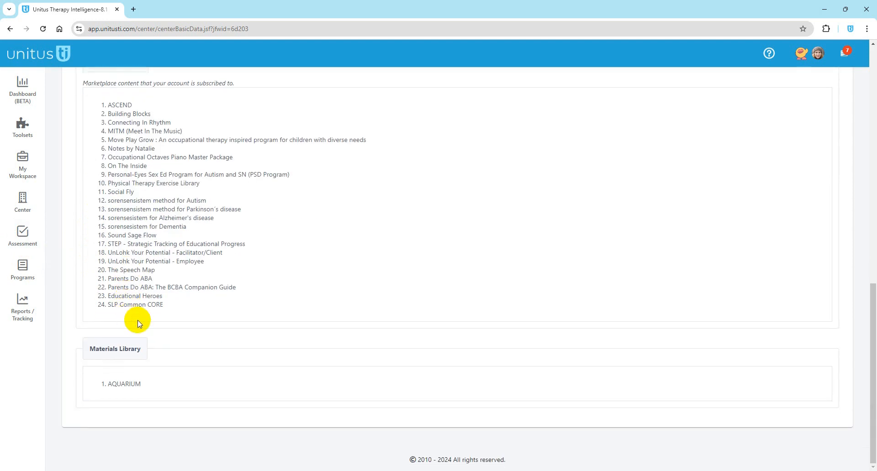
{"action": "scroll", "coordinate": [99, 127], "scroll_direction": "up", "scroll_amount": 5}
{"action": "scroll", "coordinate": [99, 127], "scroll_direction": "up", "scroll_amount": 7}
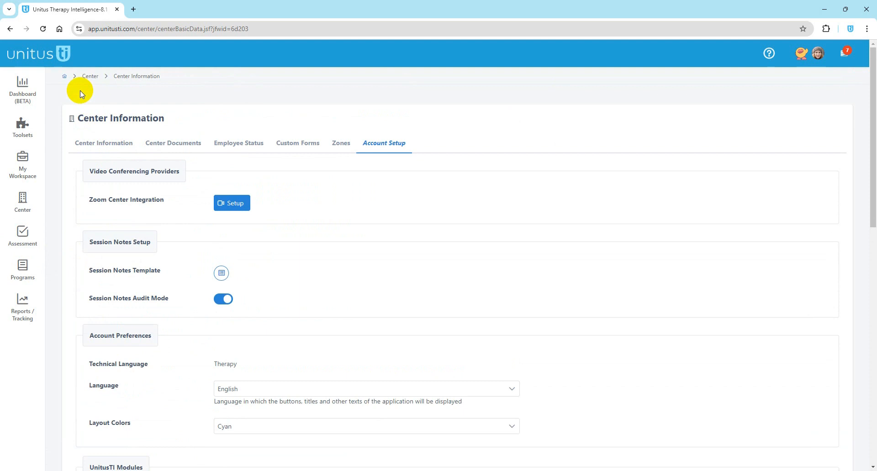
{"action": "left_click", "coordinate": [67, 78]}
Step: Confirm leaving the center settings and open My Workspace > My Documents, which is empty
{"action": "left_click", "coordinate": [471, 281]}
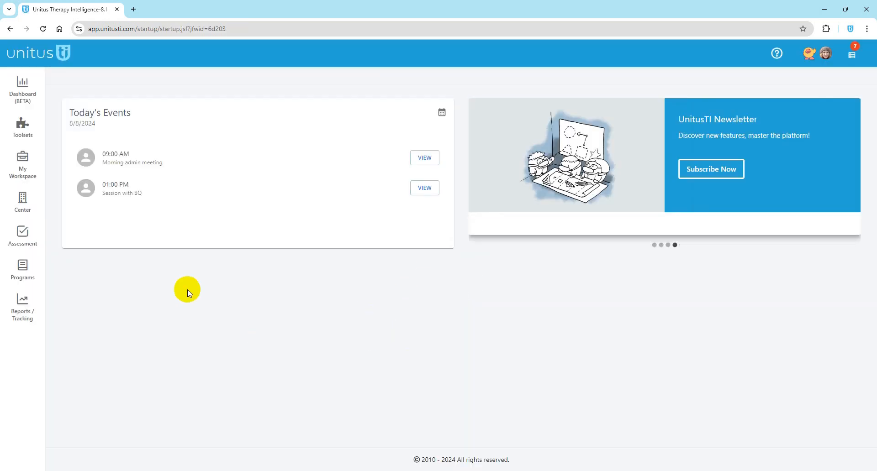
{"action": "left_click", "coordinate": [21, 167]}
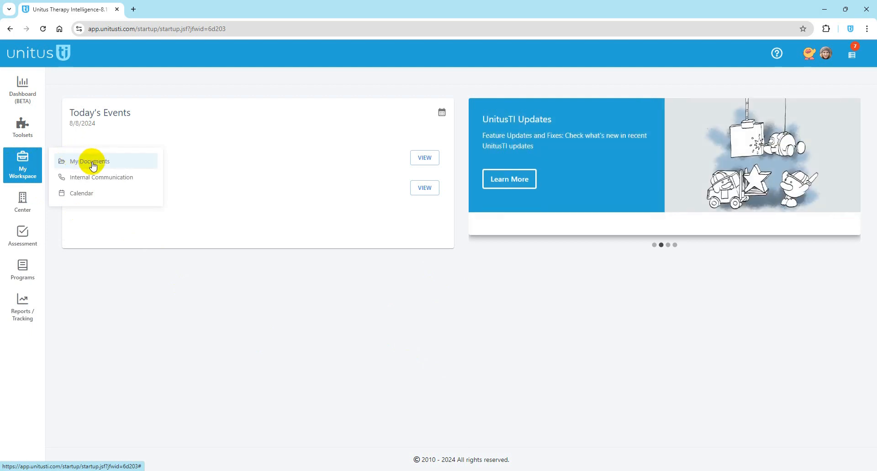
{"action": "left_click", "coordinate": [116, 164]}
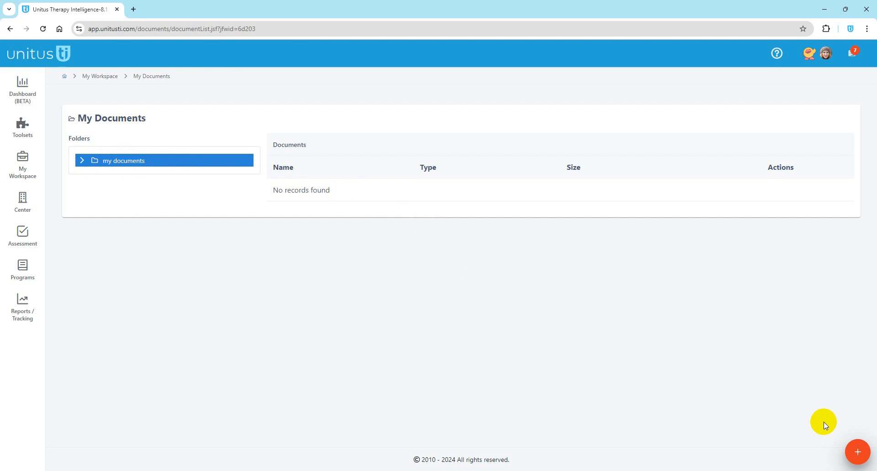
Step: Create a new folder named Legal docs in My Documents
{"action": "left_click", "coordinate": [859, 452]}
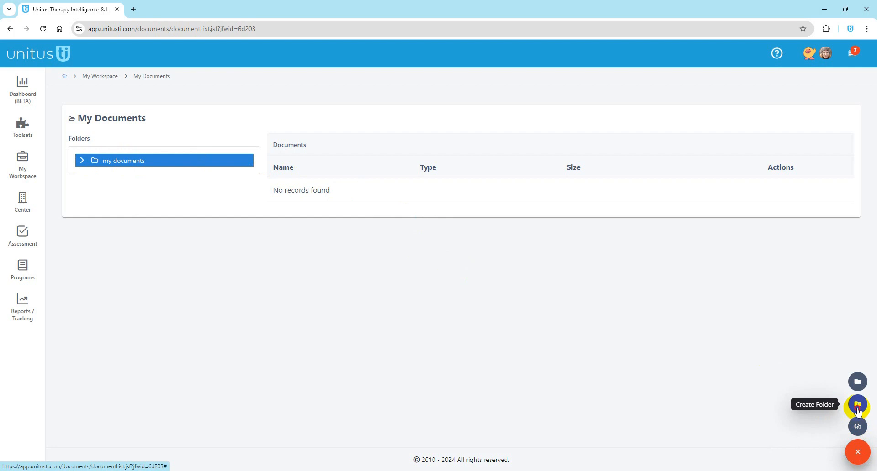
{"action": "left_click", "coordinate": [858, 410]}
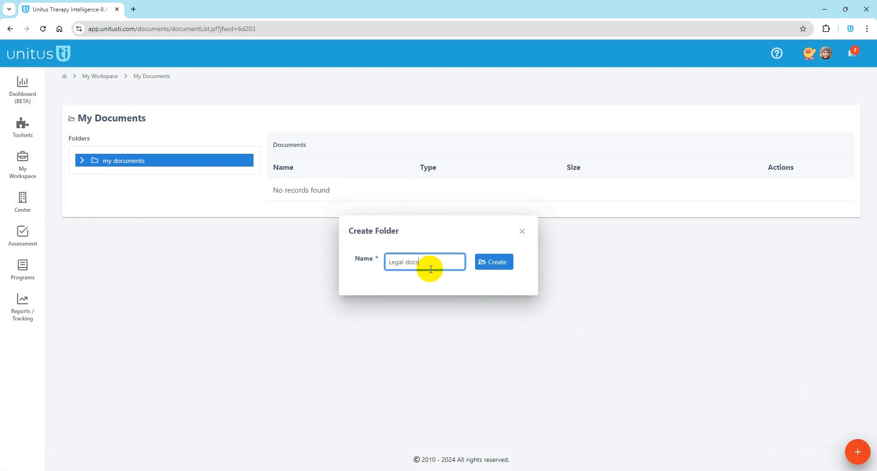
{"action": "left_click", "coordinate": [482, 262]}
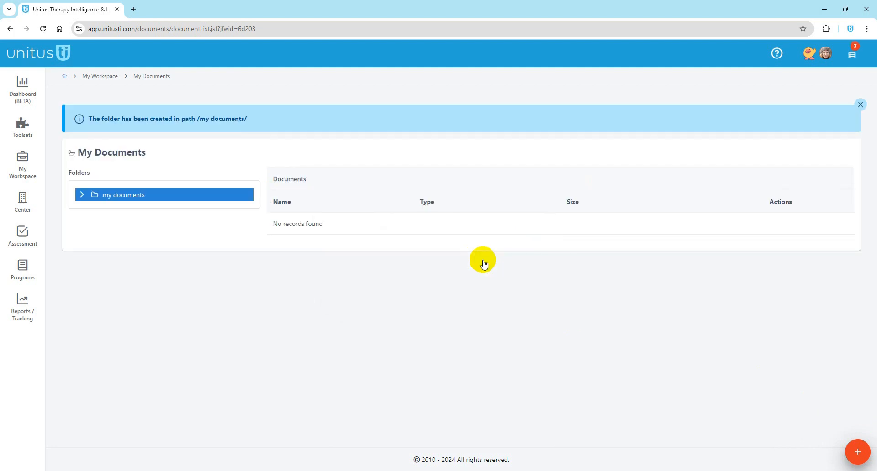
Step: Expand My Documents, open the empty Legal docs folder, and check the add-content menu
{"action": "left_click", "coordinate": [81, 195]}
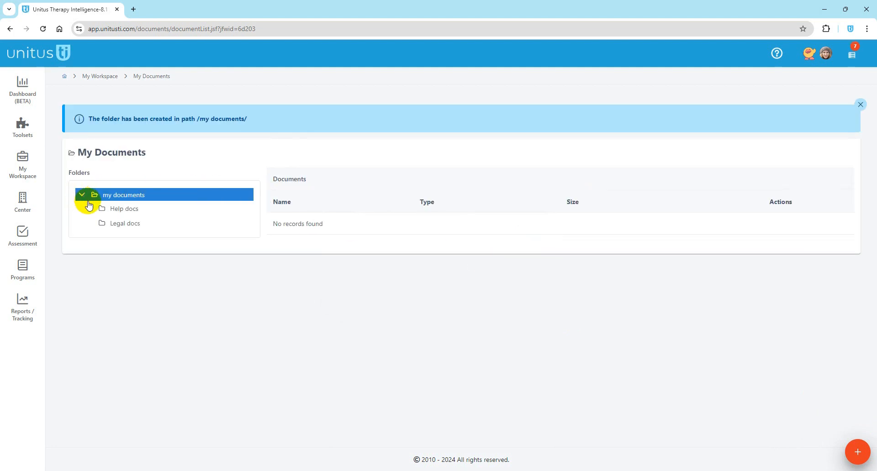
{"action": "left_click", "coordinate": [123, 223]}
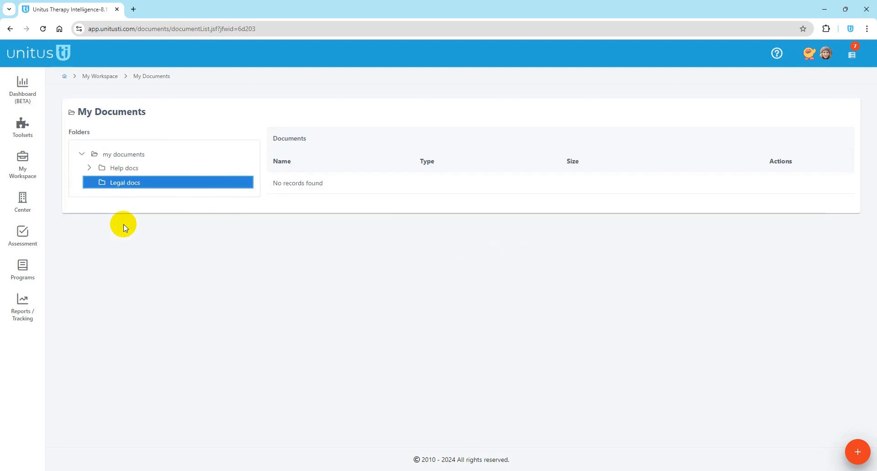
{"action": "left_click", "coordinate": [858, 456]}
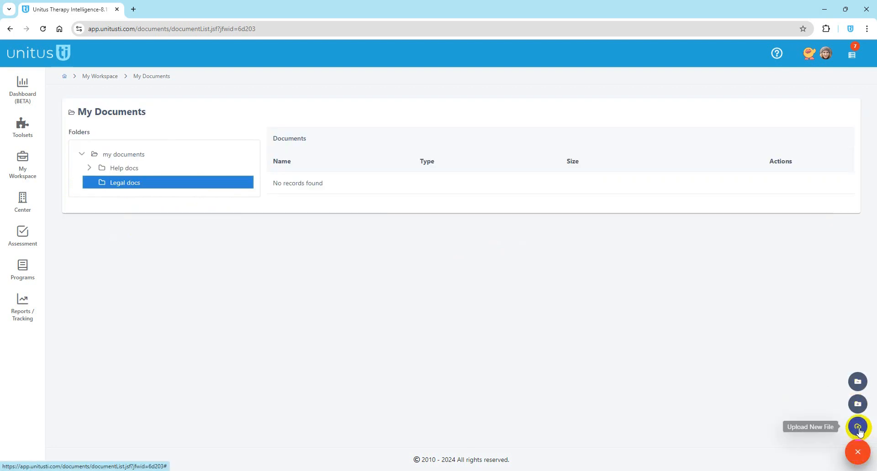
{"action": "left_click", "coordinate": [858, 428]}
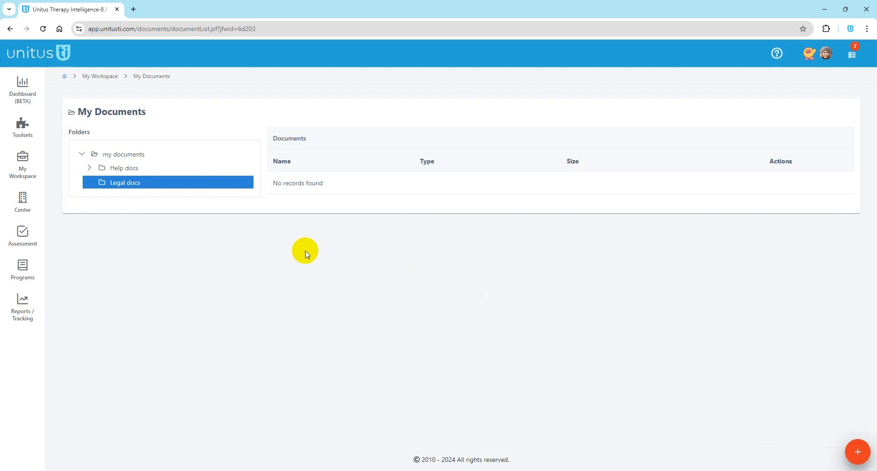
{"action": "left_click", "coordinate": [20, 171]}
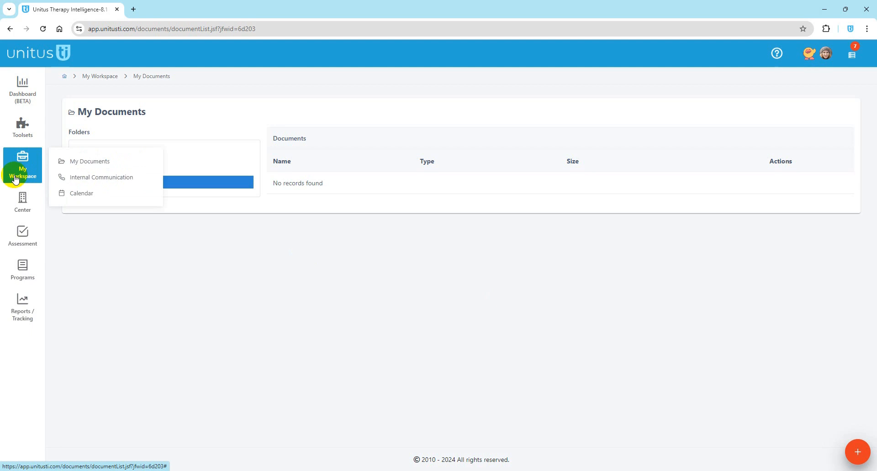
Step: Go to Internal Communication and bring up a blank Compose new message form
{"action": "left_click", "coordinate": [135, 180]}
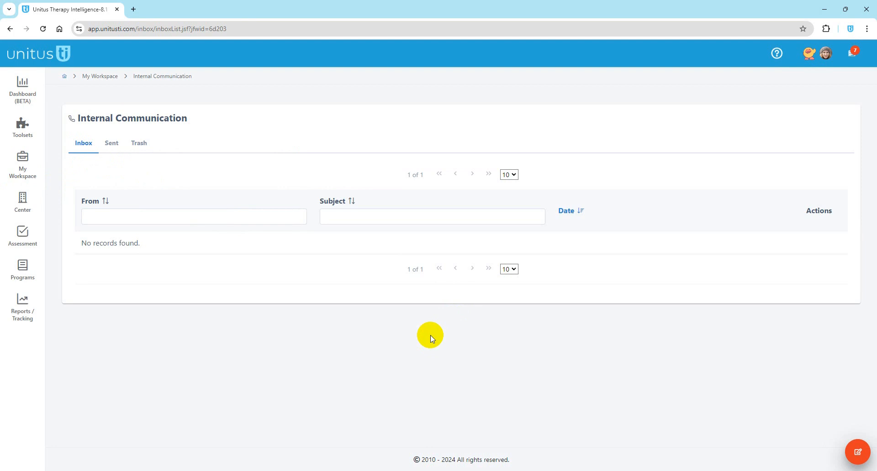
{"action": "left_click", "coordinate": [859, 453]}
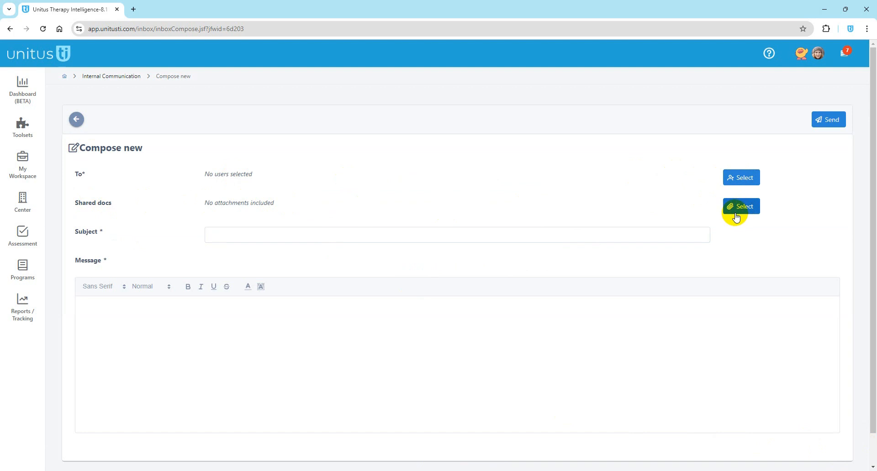
{"action": "left_click", "coordinate": [21, 167]}
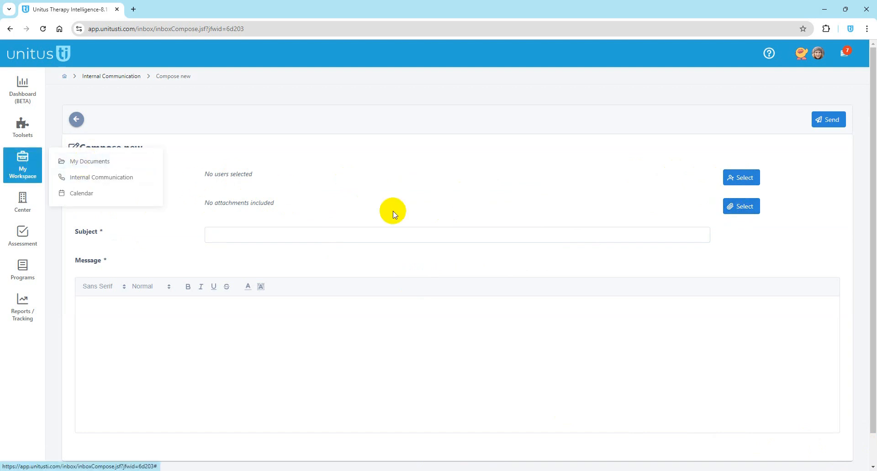
{"action": "left_click", "coordinate": [422, 204]}
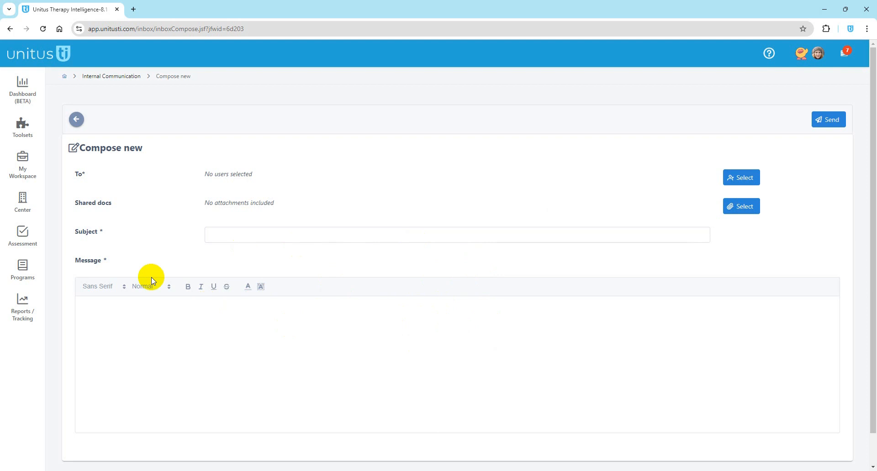
{"action": "left_click", "coordinate": [30, 179]}
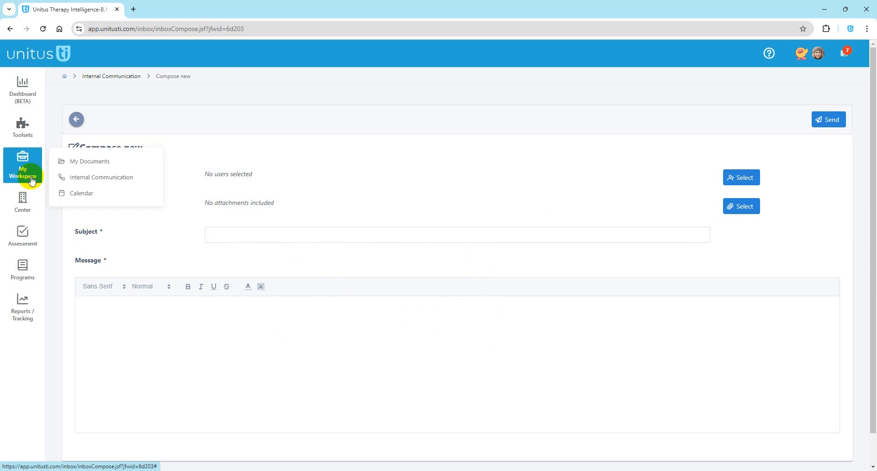
Step: Open the Calendar and view the July 31 Session with BQ details
{"action": "left_click", "coordinate": [87, 195]}
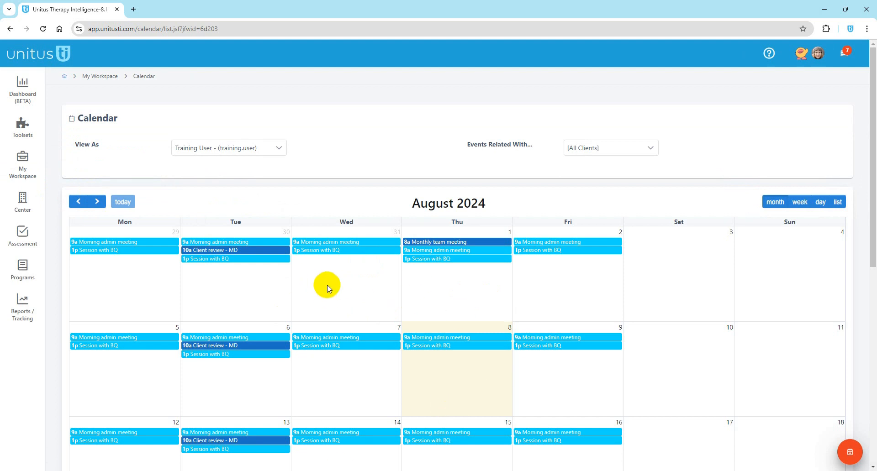
{"action": "left_click", "coordinate": [322, 251]}
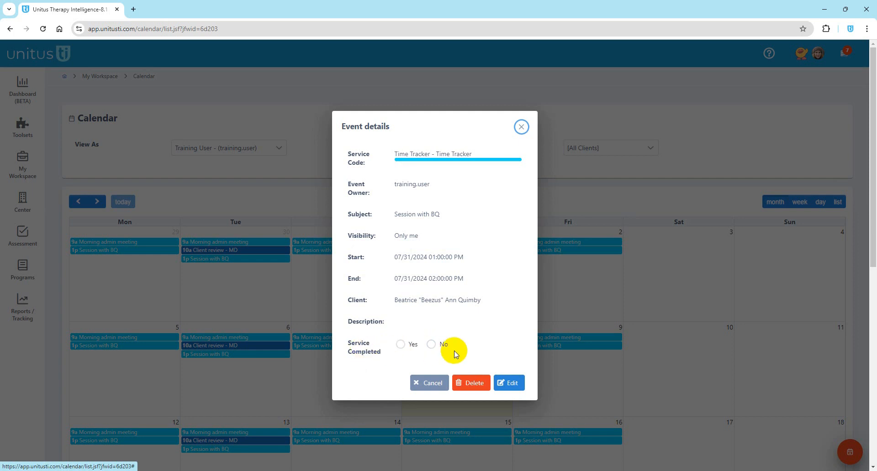
{"action": "left_click", "coordinate": [522, 127]}
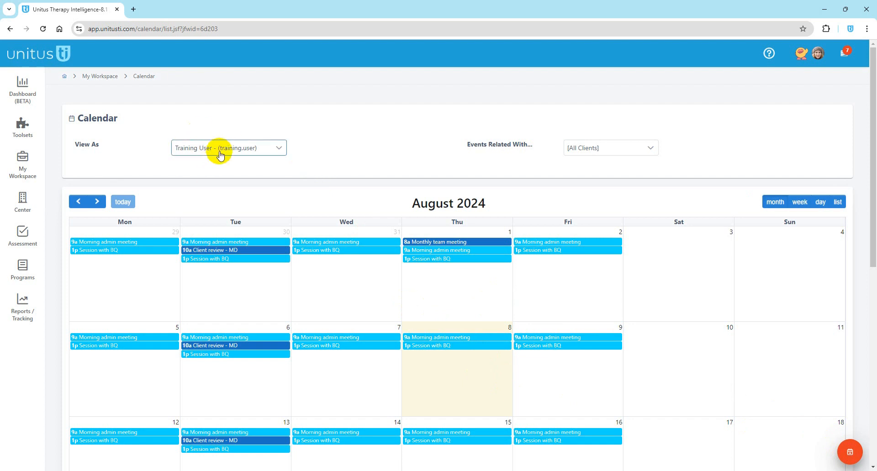
Step: Check the View As and Events Related With lists unchanged, then start a new calendar event
{"action": "left_click", "coordinate": [237, 148]}
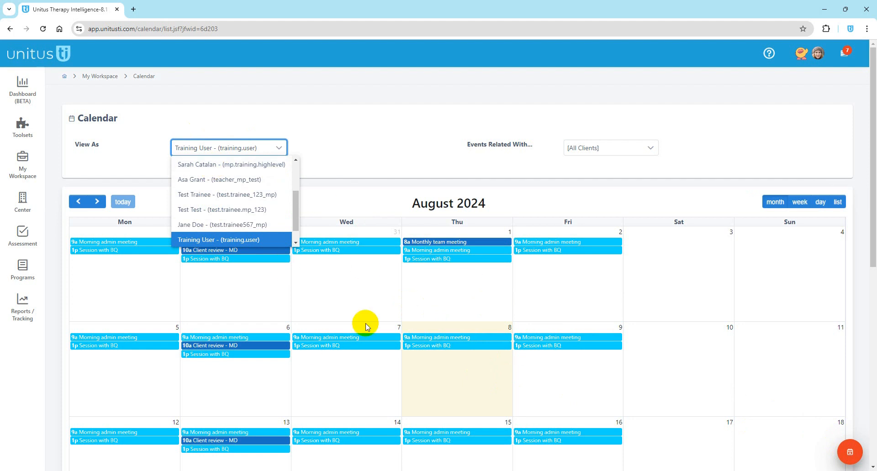
{"action": "left_click", "coordinate": [429, 164]}
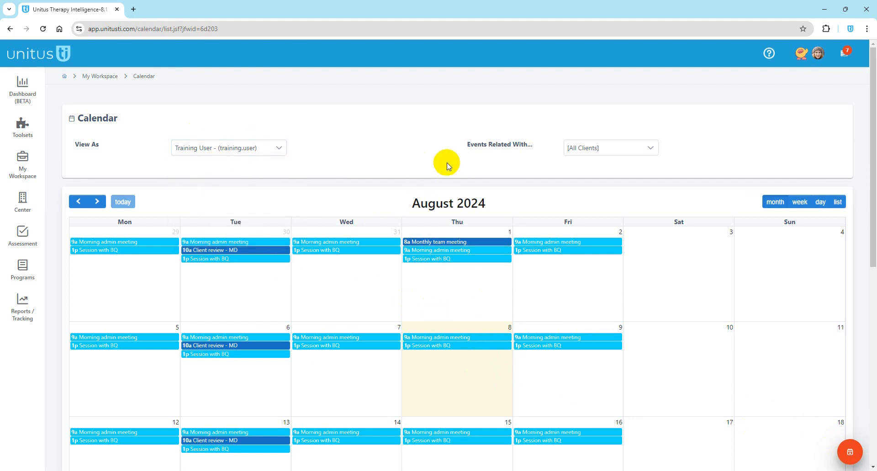
{"action": "left_click", "coordinate": [599, 154]}
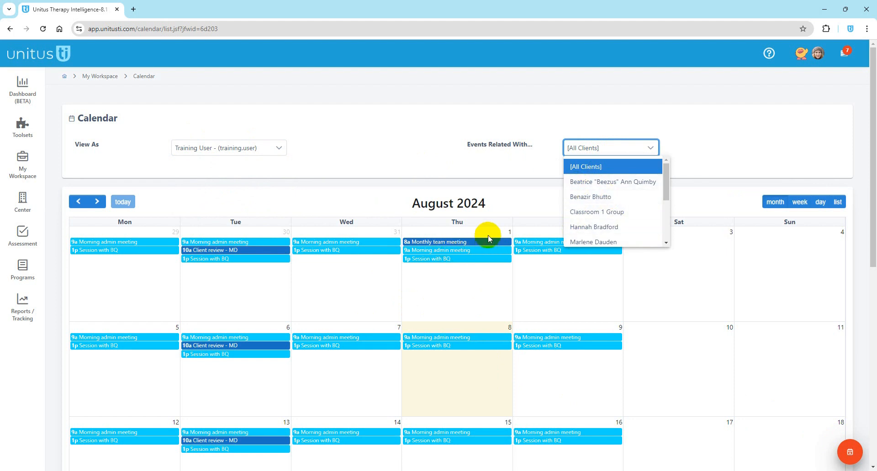
{"action": "left_click", "coordinate": [495, 167]}
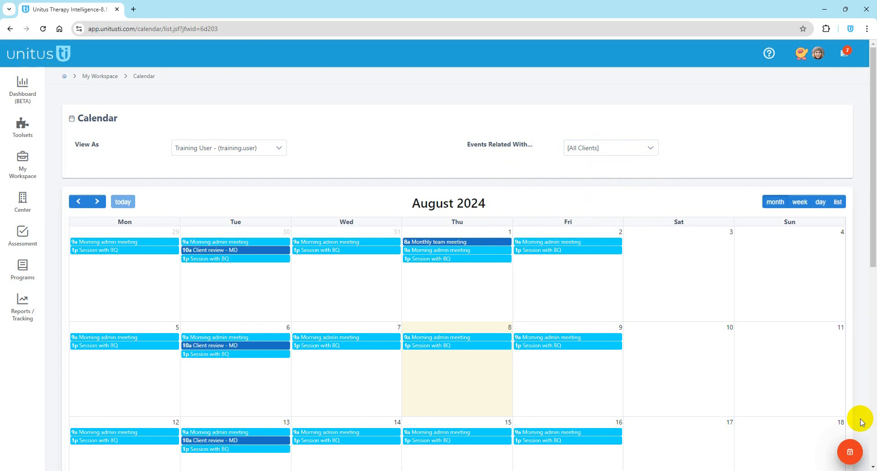
{"action": "left_click", "coordinate": [850, 454]}
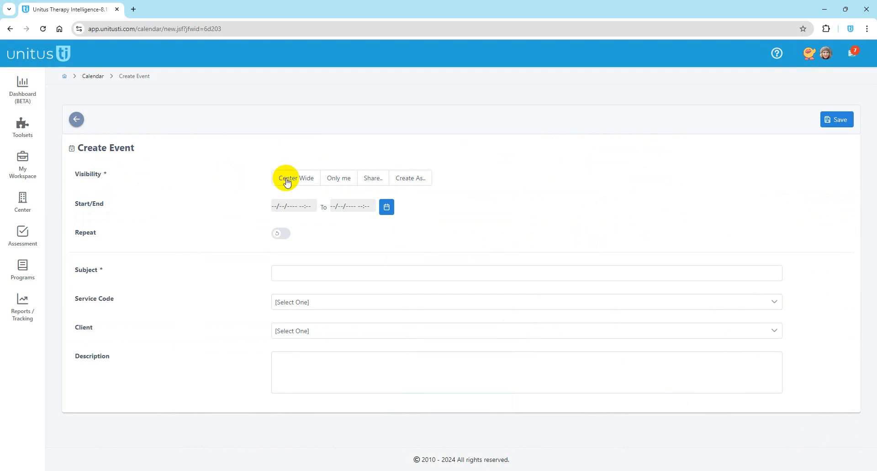
Step: Try the Share and Create As visibility options, then settle on Only me
{"action": "left_click", "coordinate": [344, 183]}
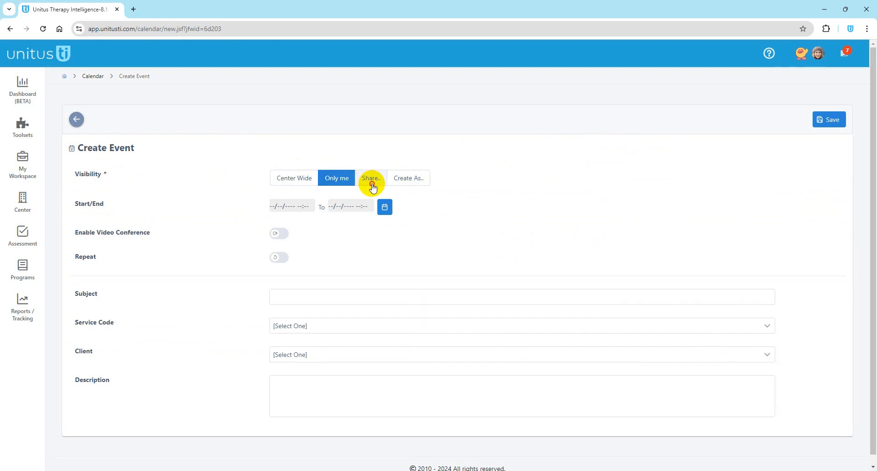
{"action": "left_click", "coordinate": [372, 185]}
{"action": "left_click", "coordinate": [795, 205]}
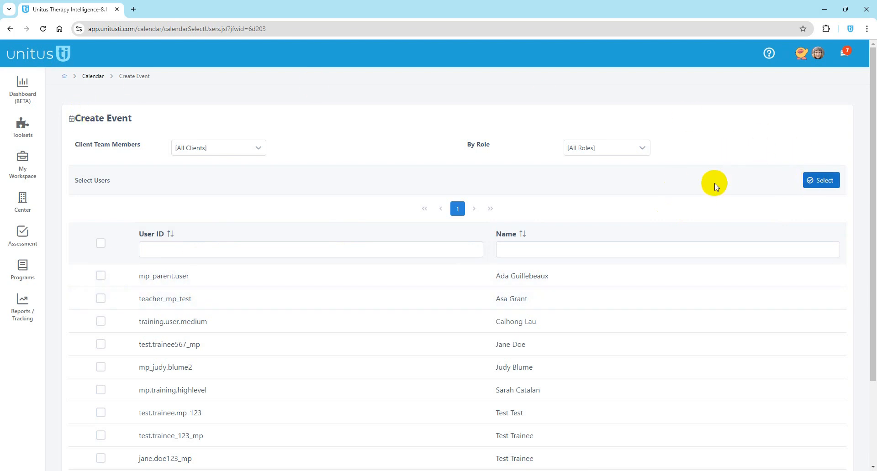
{"action": "left_click", "coordinate": [819, 181]}
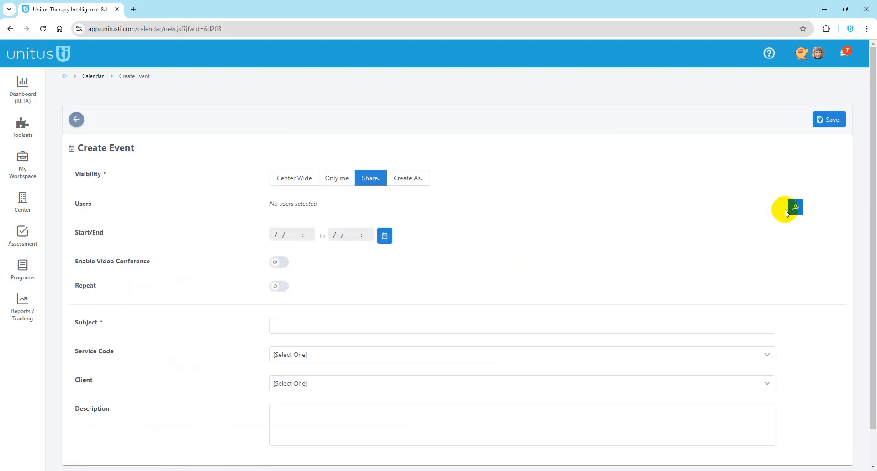
{"action": "left_click", "coordinate": [401, 186]}
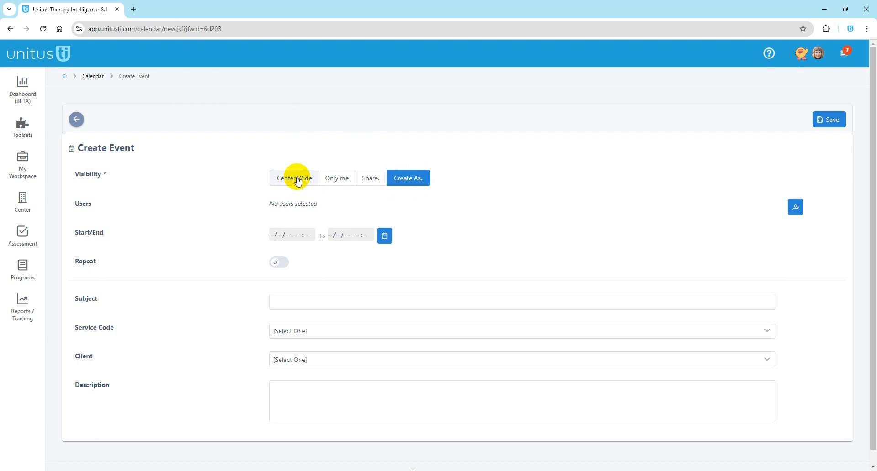
{"action": "left_click", "coordinate": [337, 182]}
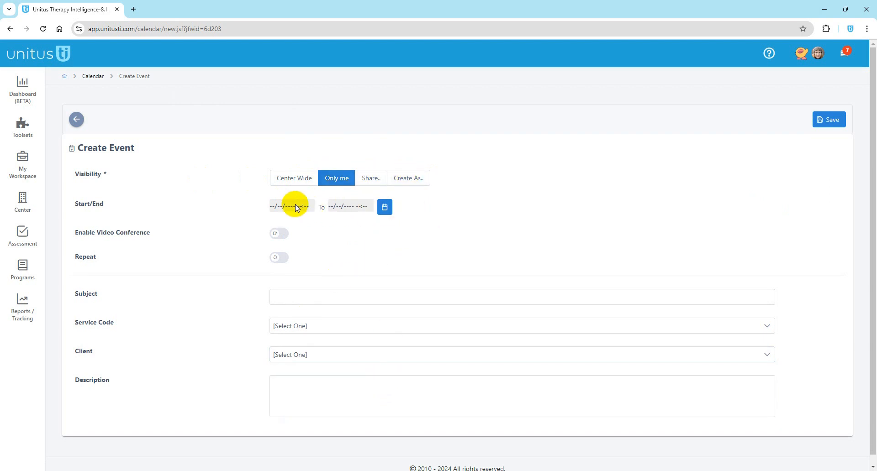
Step: Set the event start to the current time, 8/8/2024 2:35 PM, with August 8 as end date
{"action": "left_click", "coordinate": [385, 207]}
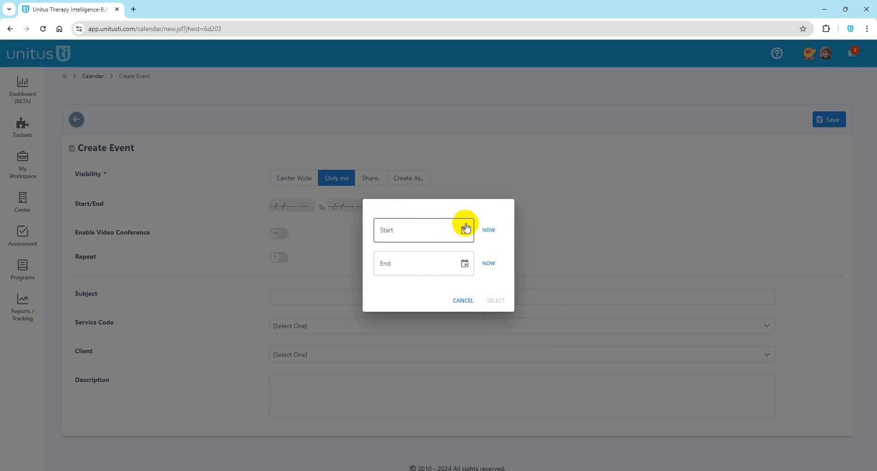
{"action": "left_click", "coordinate": [488, 232]}
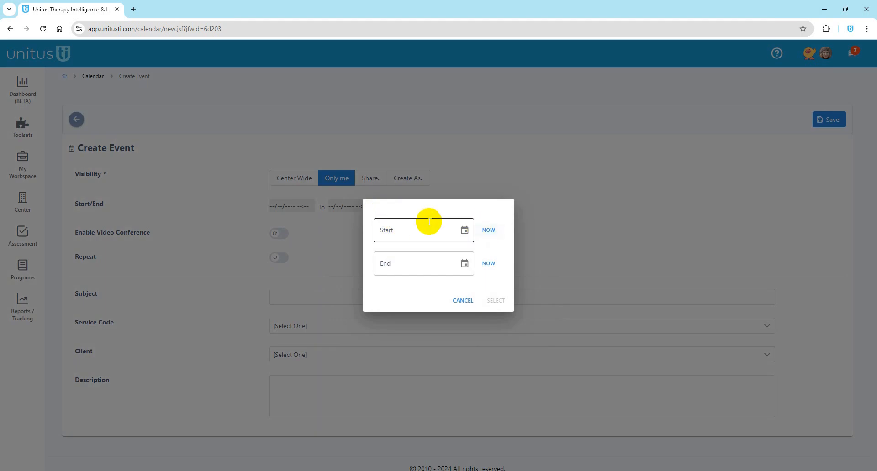
{"action": "left_click", "coordinate": [489, 232]}
{"action": "left_click", "coordinate": [463, 266]}
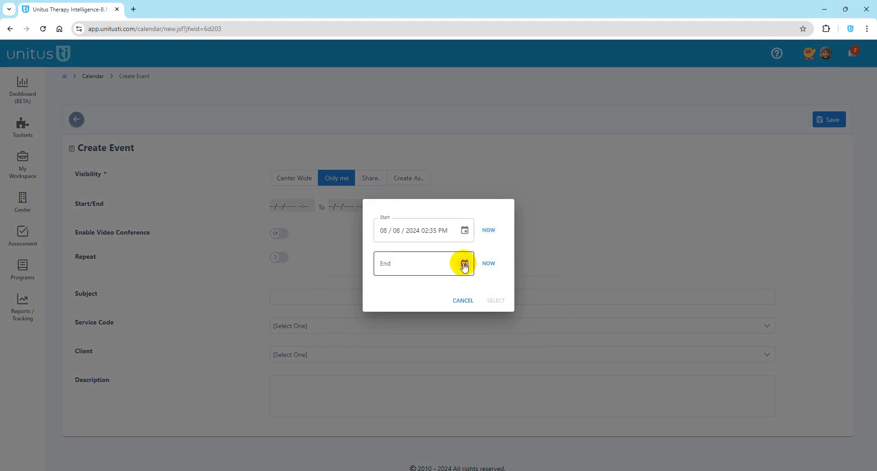
{"action": "left_click", "coordinate": [463, 350]}
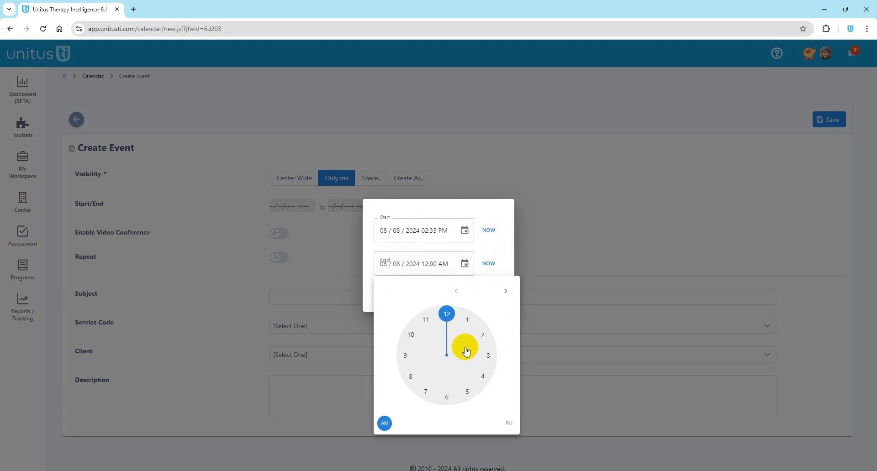
{"action": "left_click", "coordinate": [483, 340]}
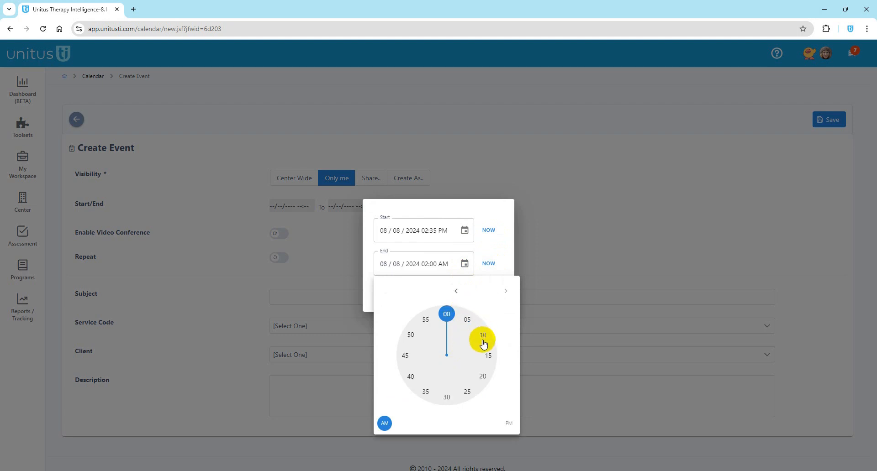
{"action": "left_click", "coordinate": [468, 268]}
Step: Set the end time to 3:00 PM and apply the 2:35–3:00 PM range
{"action": "left_click", "coordinate": [469, 268]}
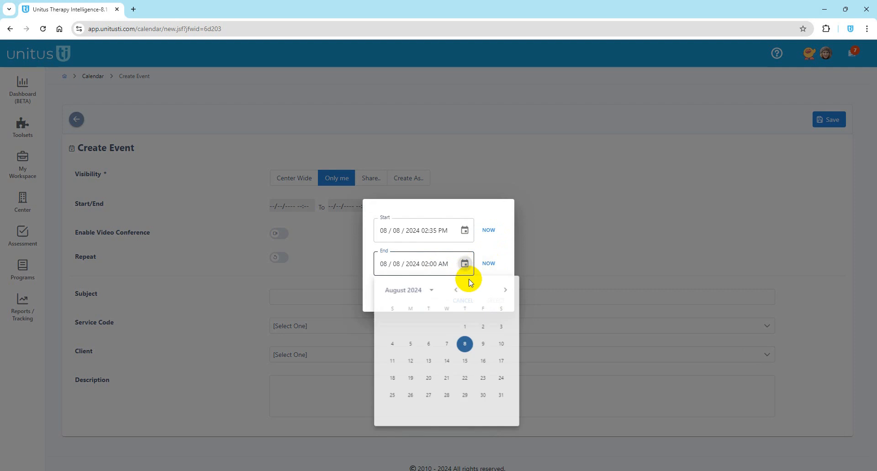
{"action": "left_click", "coordinate": [465, 345]}
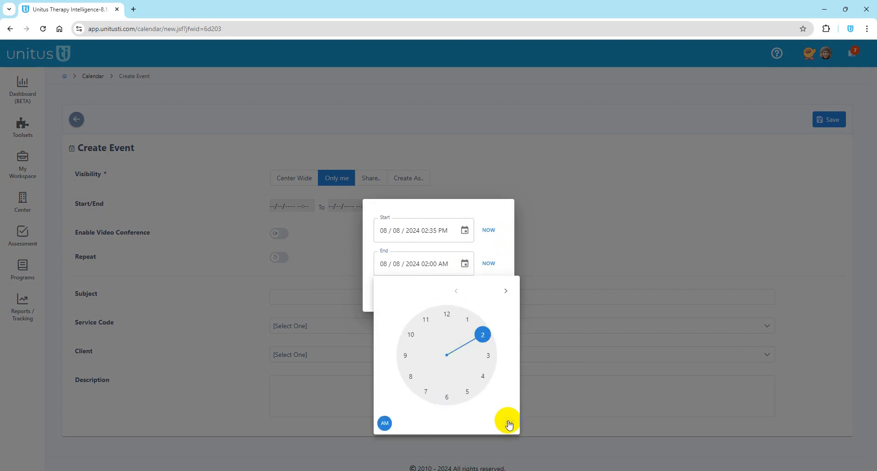
{"action": "left_click", "coordinate": [509, 423]}
{"action": "left_click", "coordinate": [481, 346]}
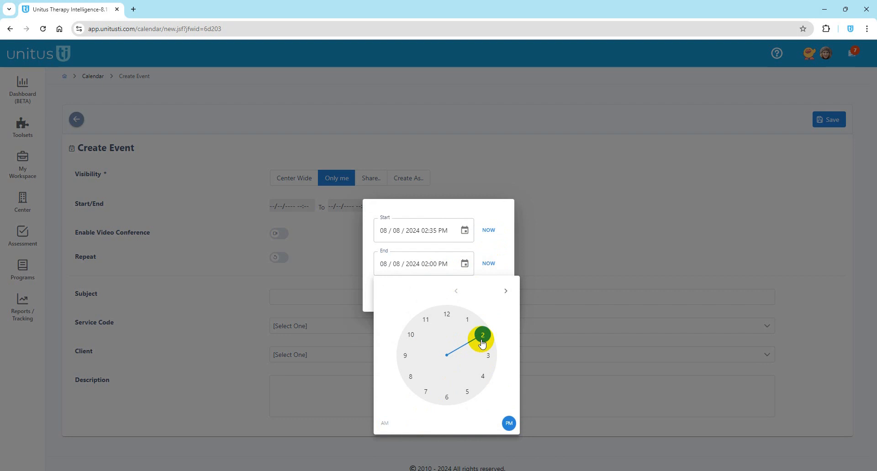
{"action": "left_click", "coordinate": [485, 356]}
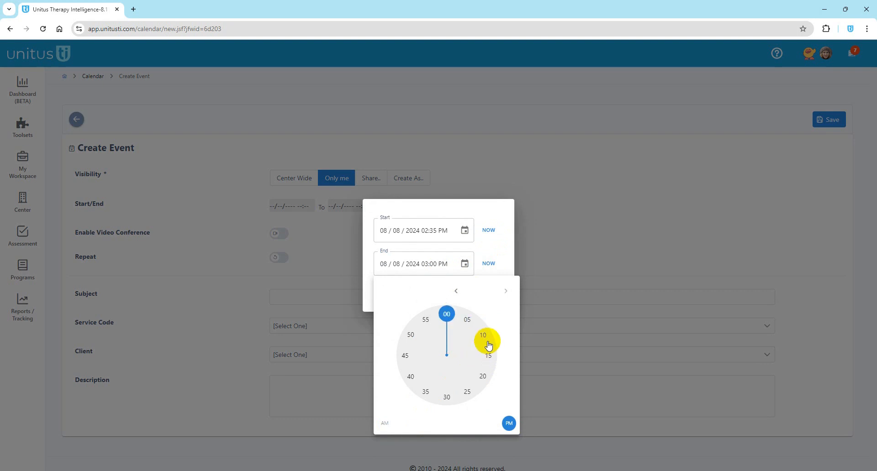
{"action": "left_click", "coordinate": [478, 272]}
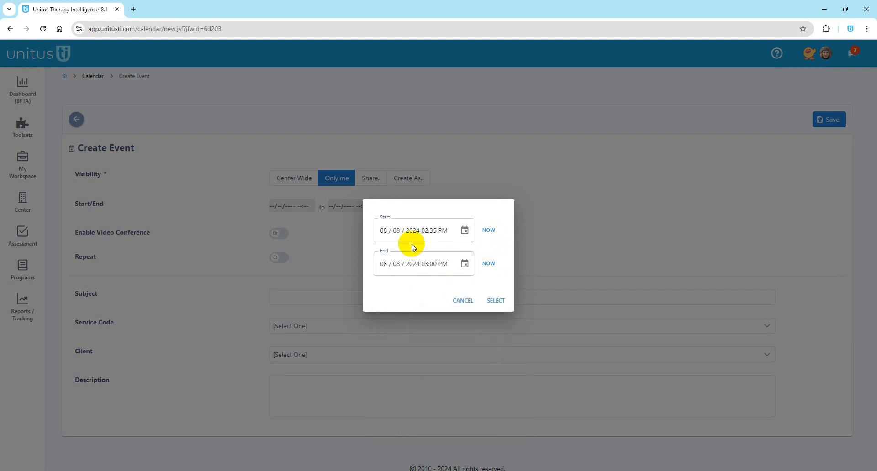
{"action": "left_click", "coordinate": [496, 300]}
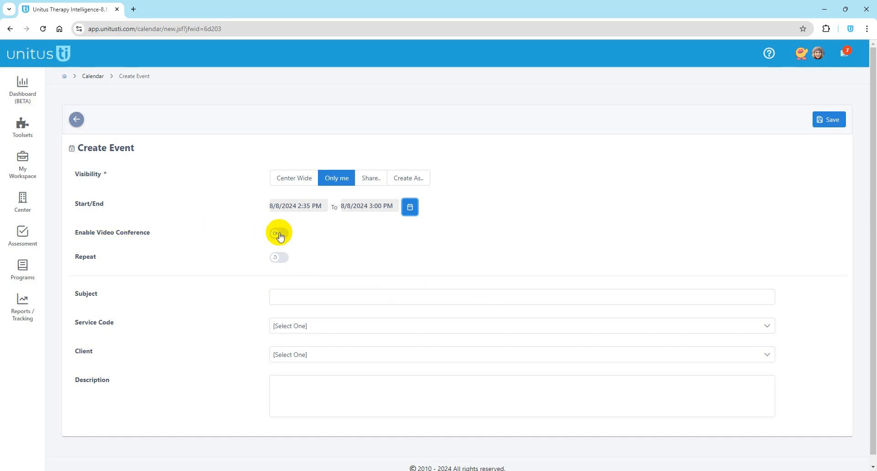
{"action": "left_click", "coordinate": [818, 54]}
{"action": "left_click", "coordinate": [602, 168]}
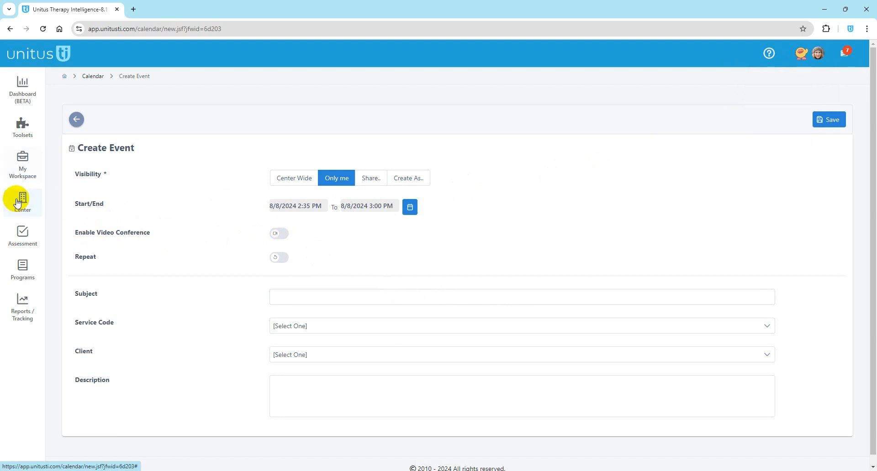
{"action": "left_click", "coordinate": [280, 237]}
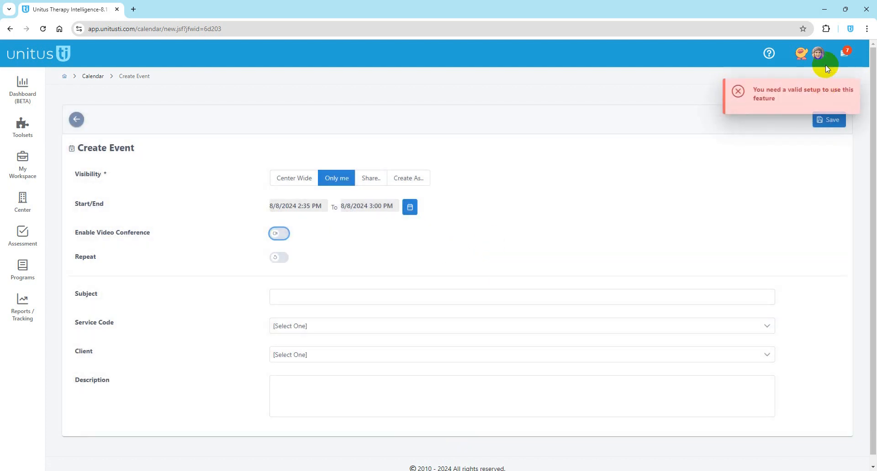
{"action": "left_click", "coordinate": [854, 87]}
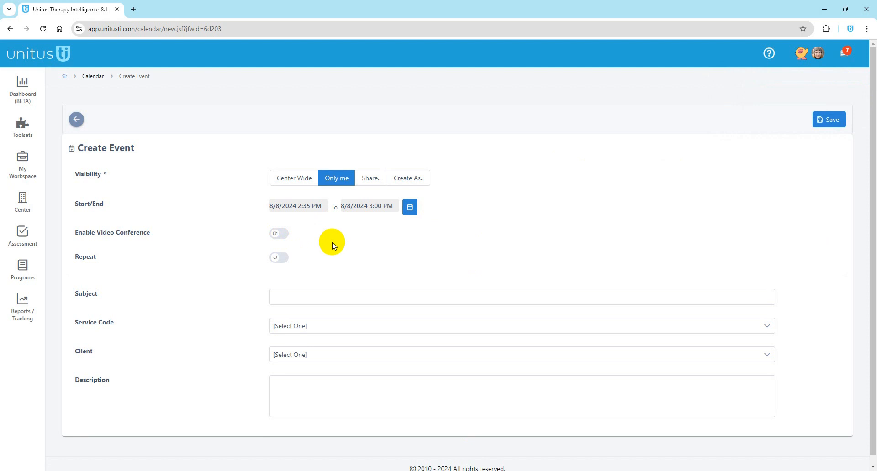
Step: Turn on weekly repeat on Monday, Wednesday and Friday
{"action": "left_click", "coordinate": [277, 259]}
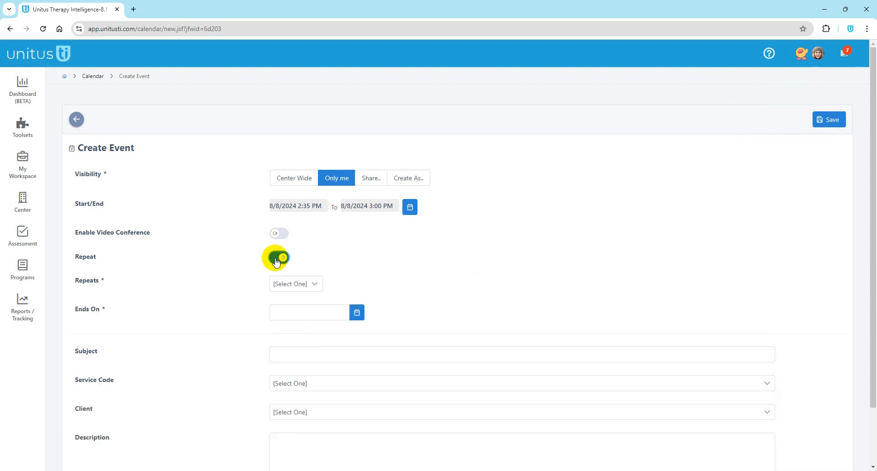
{"action": "left_click", "coordinate": [295, 284]}
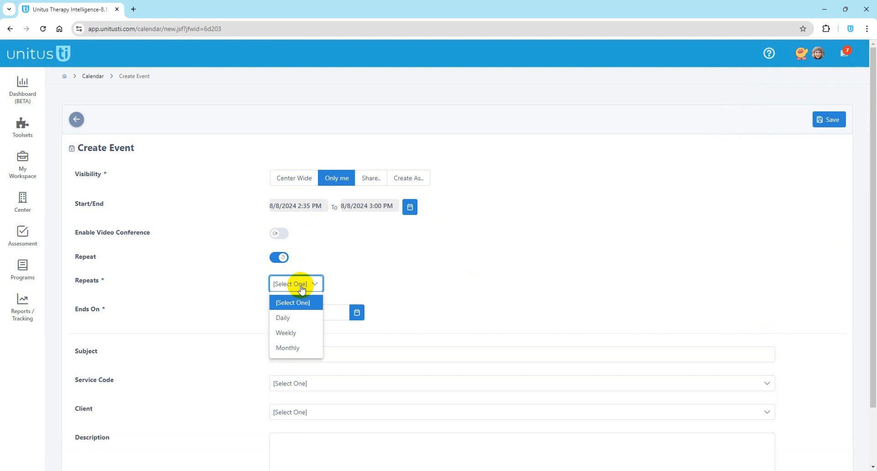
{"action": "left_click", "coordinate": [288, 333]}
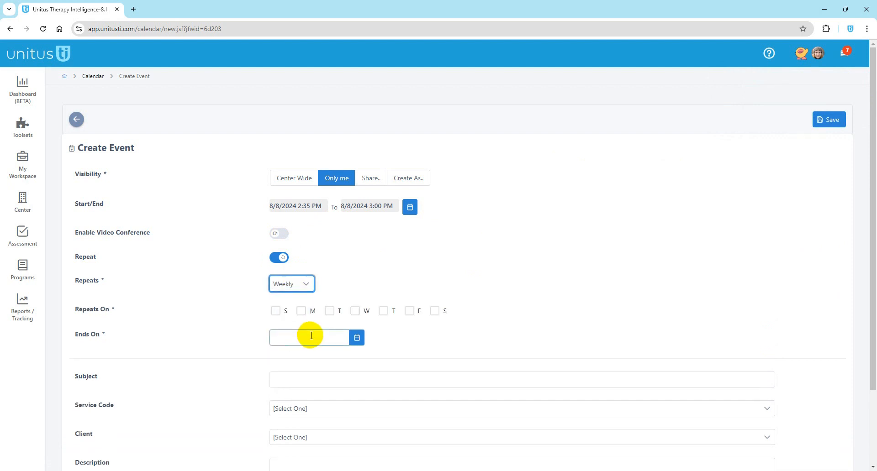
{"action": "left_click", "coordinate": [301, 311]}
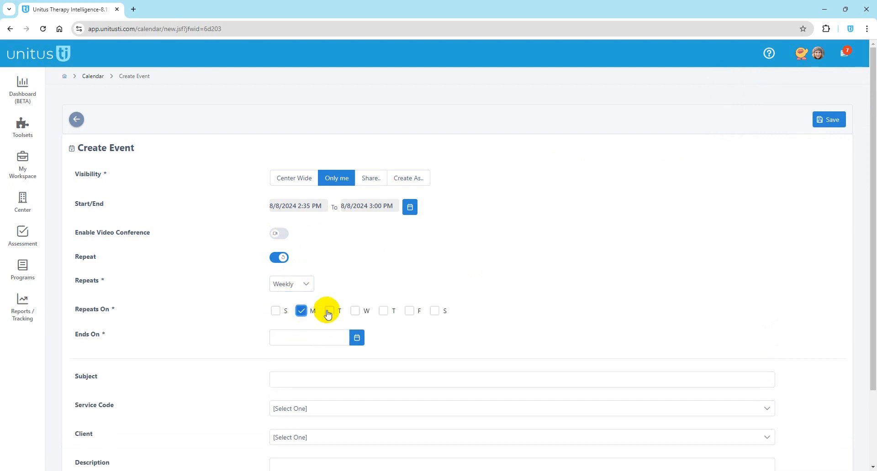
{"action": "left_click", "coordinate": [355, 311]}
{"action": "left_click", "coordinate": [409, 311]}
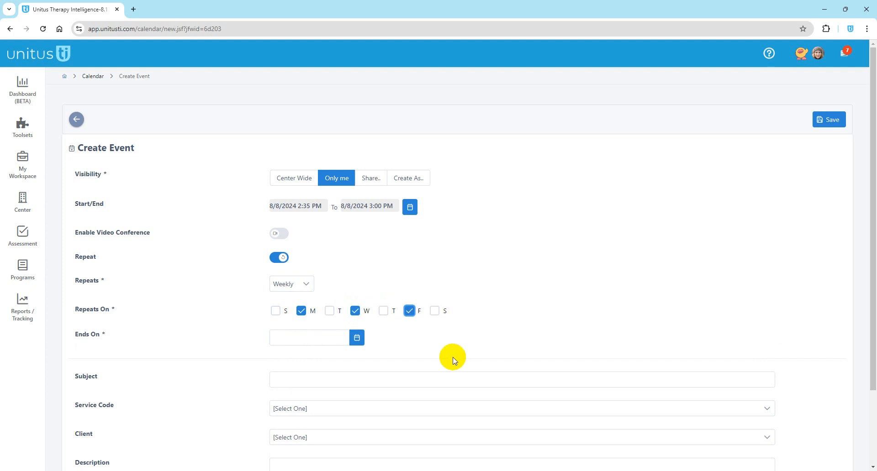
Step: Set the repeat end date to January 1, 2038
{"action": "left_click", "coordinate": [358, 339]}
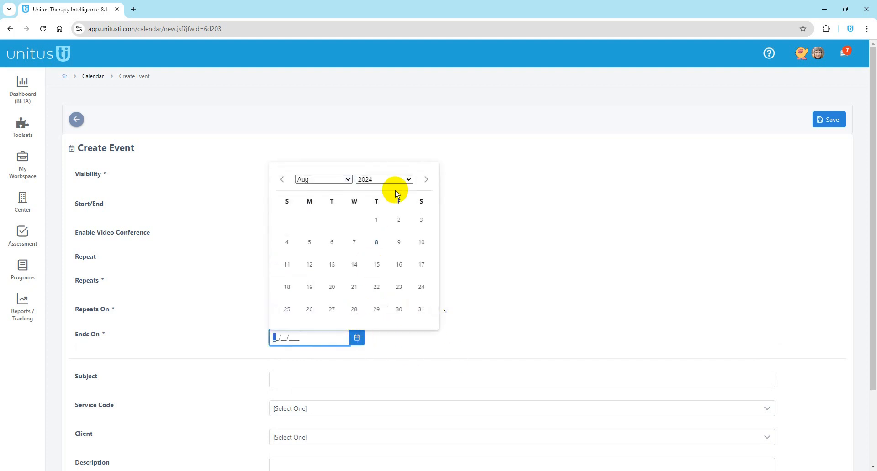
{"action": "left_click", "coordinate": [405, 179]}
{"action": "left_click", "coordinate": [378, 342]}
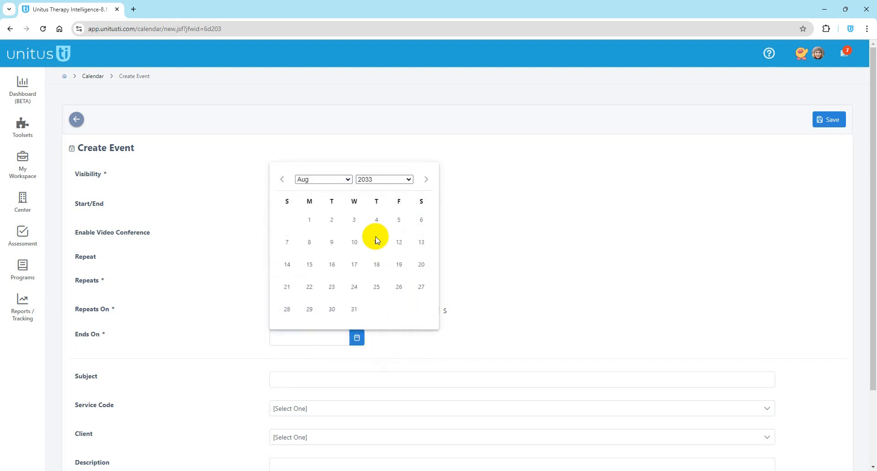
{"action": "left_click", "coordinate": [385, 179]}
{"action": "left_click", "coordinate": [379, 310]}
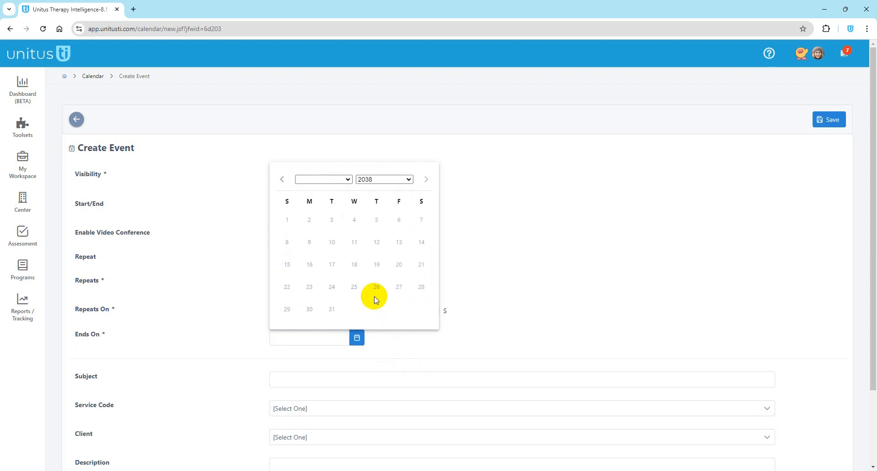
{"action": "left_click", "coordinate": [381, 179]}
{"action": "left_click", "coordinate": [329, 180]}
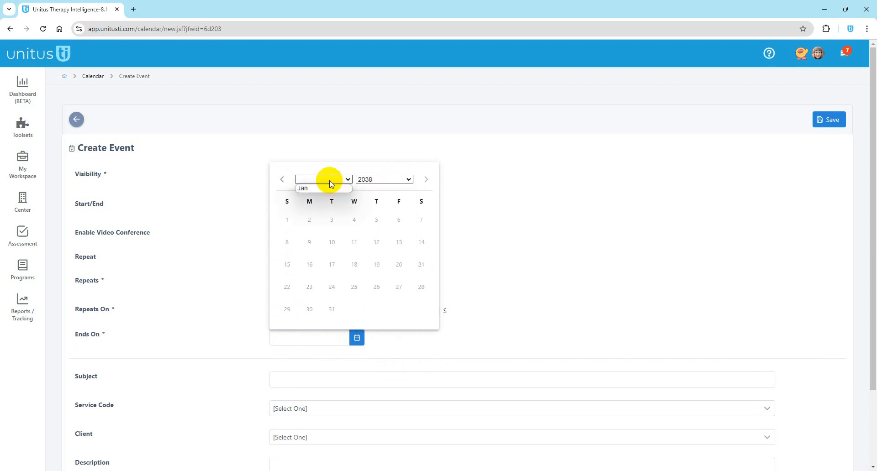
{"action": "left_click", "coordinate": [327, 188]}
{"action": "left_click", "coordinate": [400, 221]}
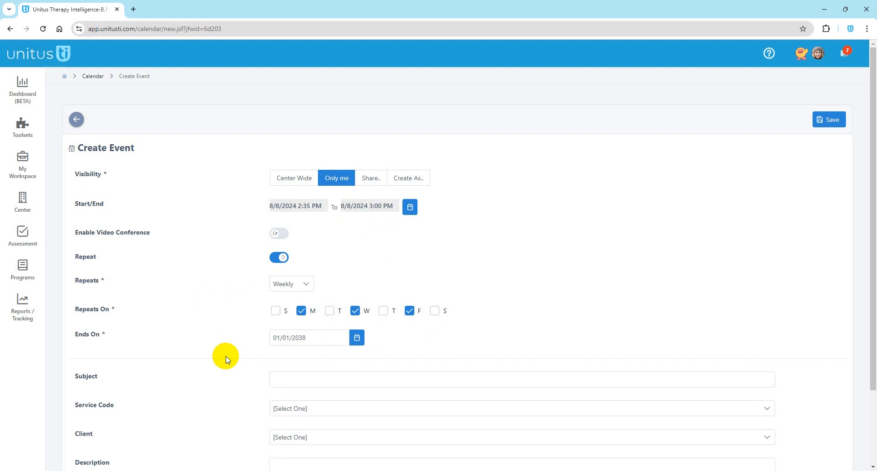
Step: Enter 'Weekly checkin' as the event subject
{"action": "scroll", "coordinate": [227, 361], "scroll_direction": "down", "scroll_amount": 2}
{"action": "left_click", "coordinate": [276, 291]}
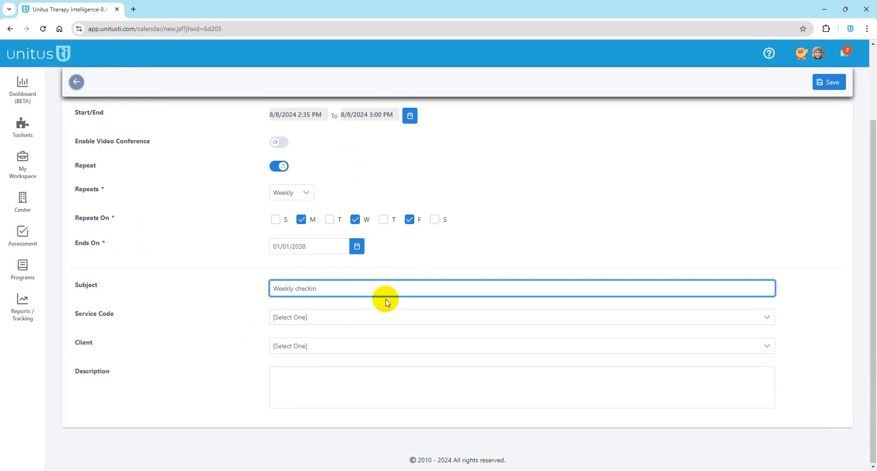
{"action": "left_click", "coordinate": [246, 302]}
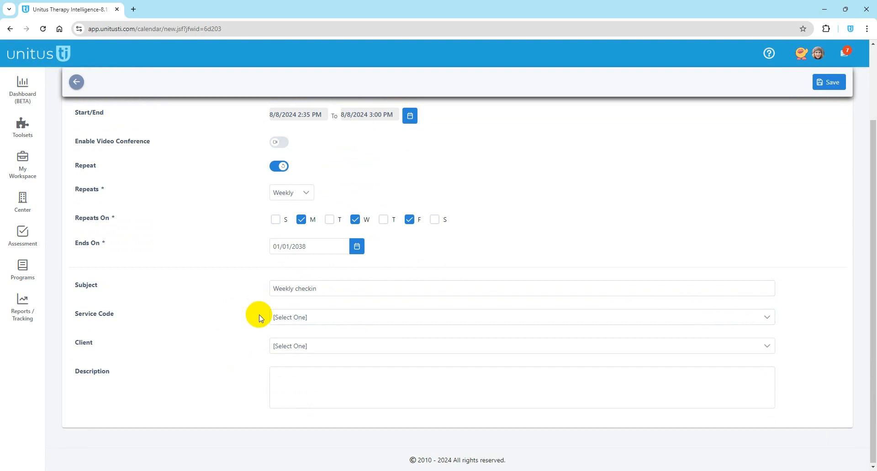
Step: Choose 'Time Tracker - Time Tracker' as the service code
{"action": "left_click", "coordinate": [290, 317]}
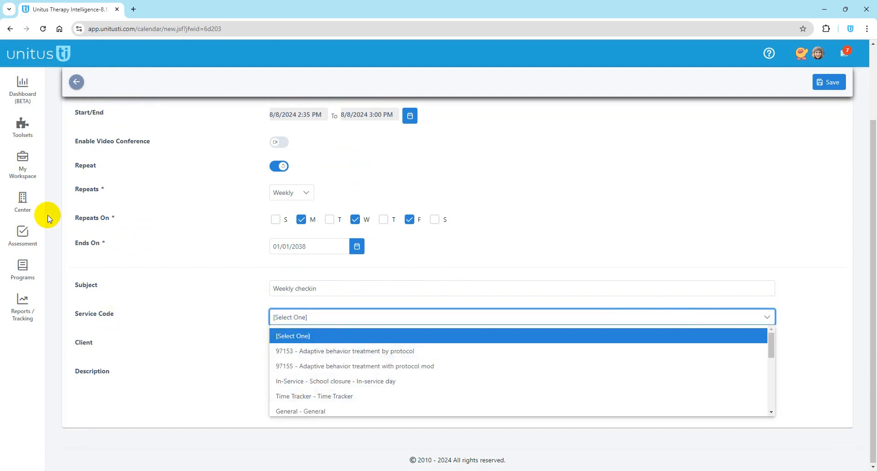
{"action": "left_click", "coordinate": [26, 204]}
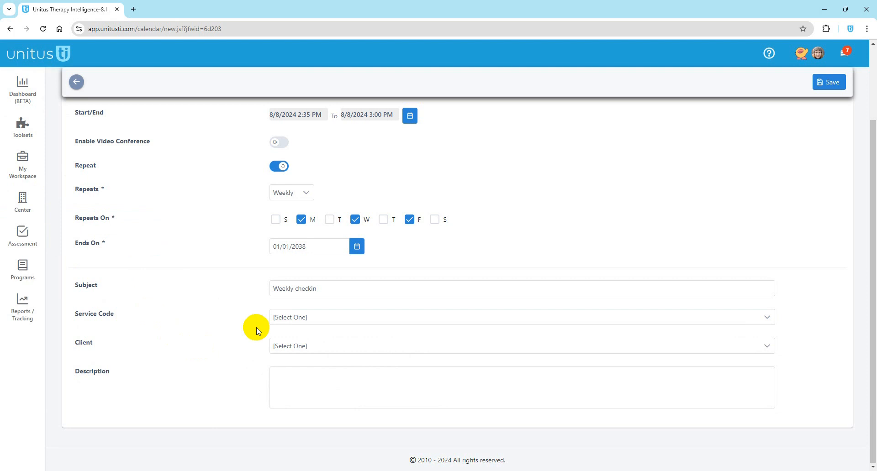
{"action": "left_click", "coordinate": [293, 317]}
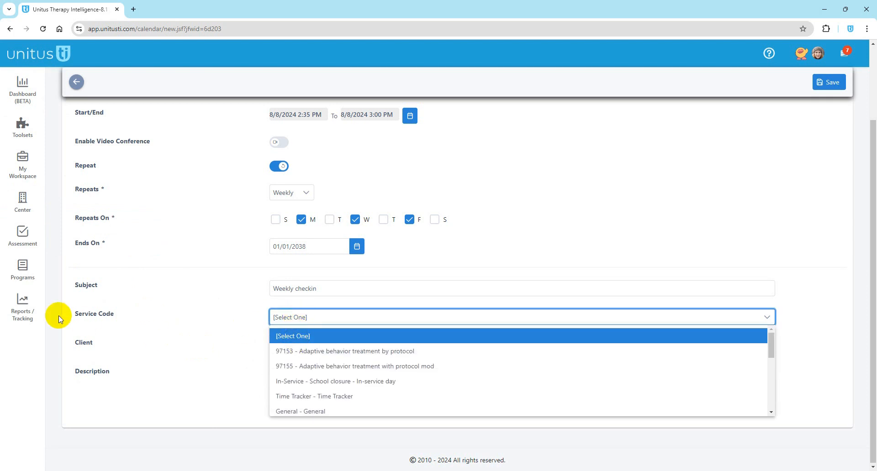
{"action": "left_click", "coordinate": [22, 313]}
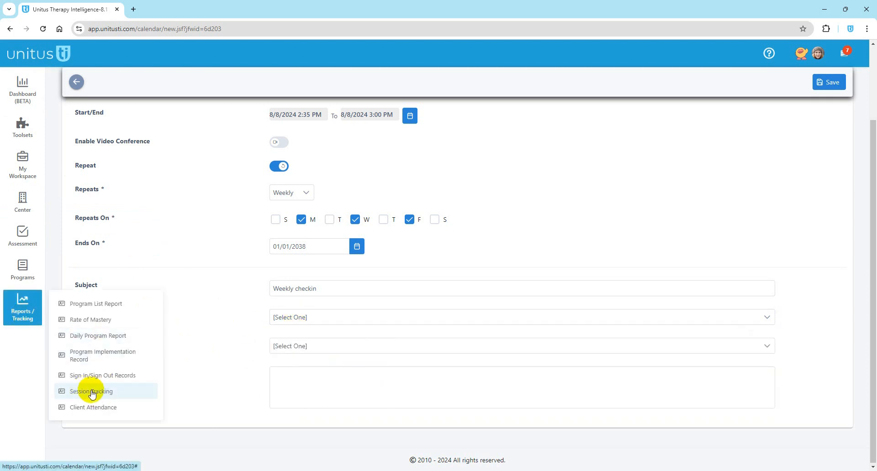
{"action": "left_click", "coordinate": [292, 319]}
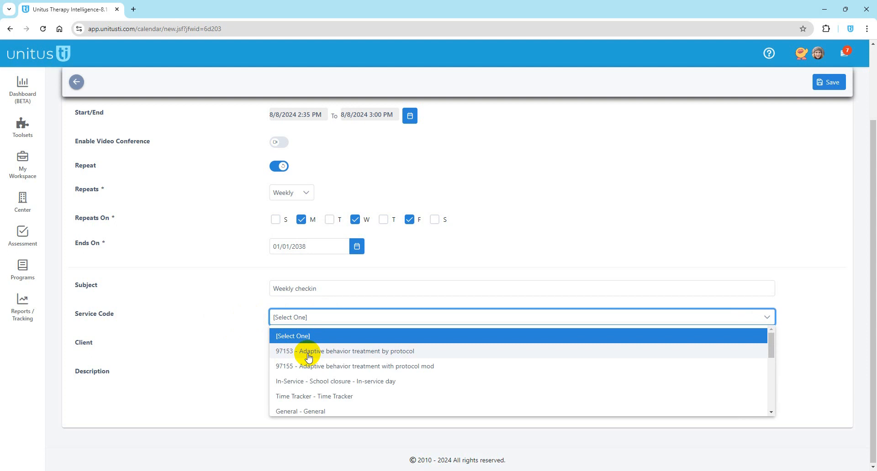
{"action": "left_click", "coordinate": [305, 396]}
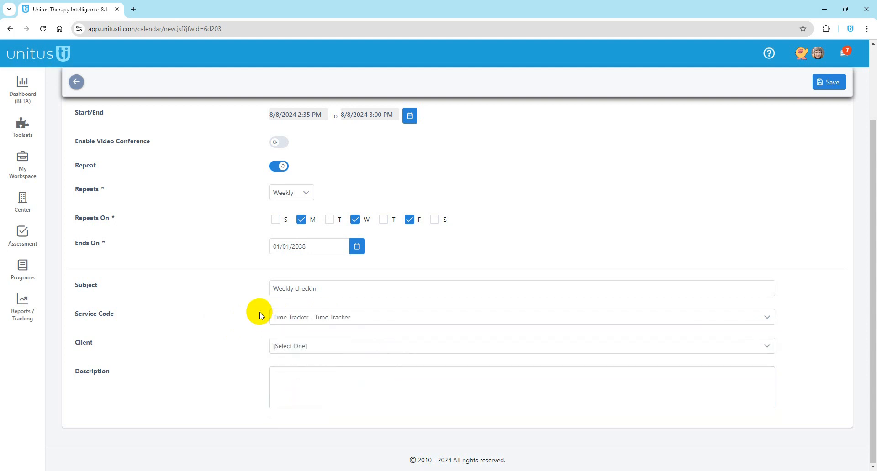
Step: Assign the client, write a description, and save the recurring Weekly checkin event
{"action": "left_click", "coordinate": [297, 348]}
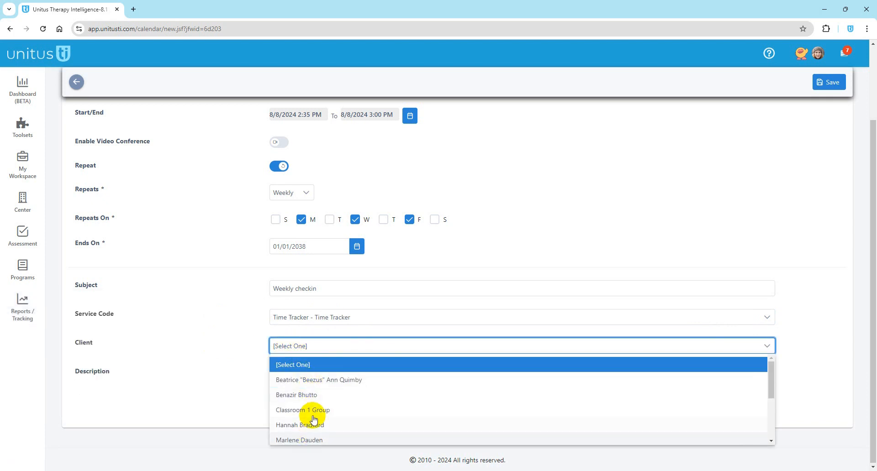
{"action": "left_click", "coordinate": [315, 381]}
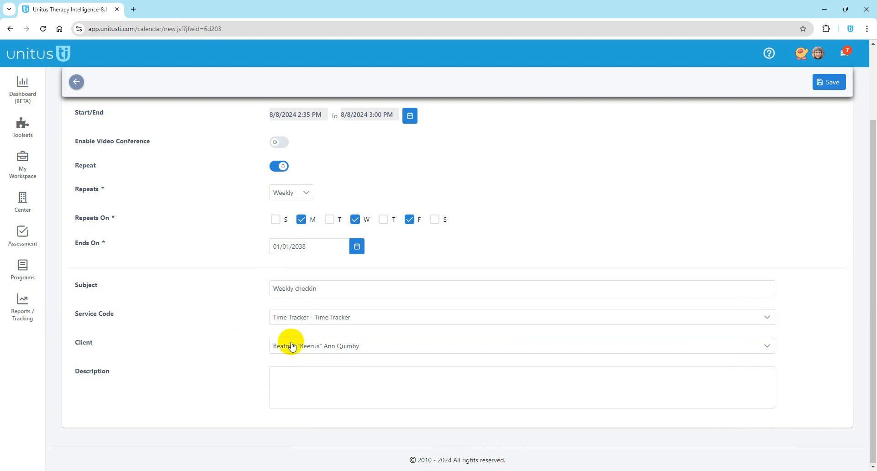
{"action": "left_click", "coordinate": [295, 376]}
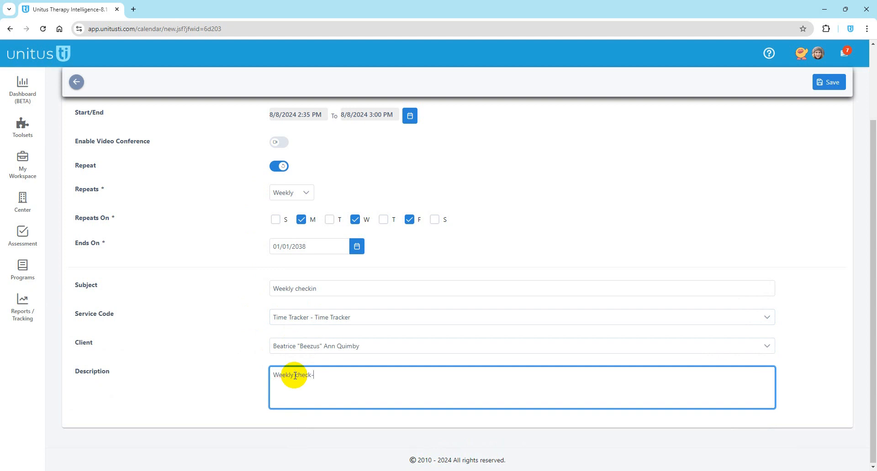
{"action": "left_click", "coordinate": [813, 378]}
{"action": "left_click", "coordinate": [814, 91]}
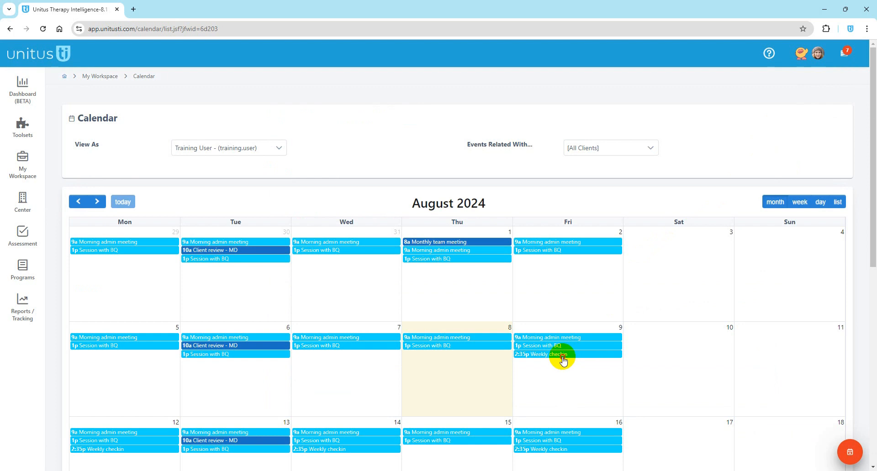
Step: Open the Fri 9 Weekly checkin, view its edit settings, then return and reopen its details
{"action": "left_click", "coordinate": [562, 357]}
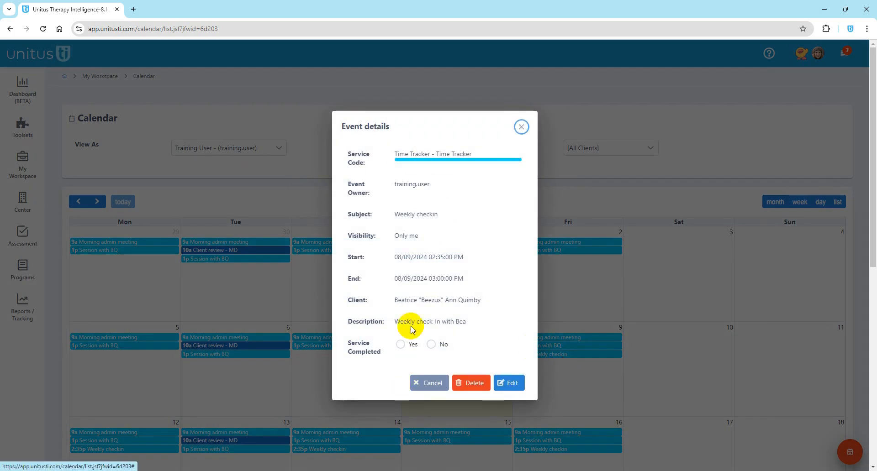
{"action": "left_click", "coordinate": [512, 384]}
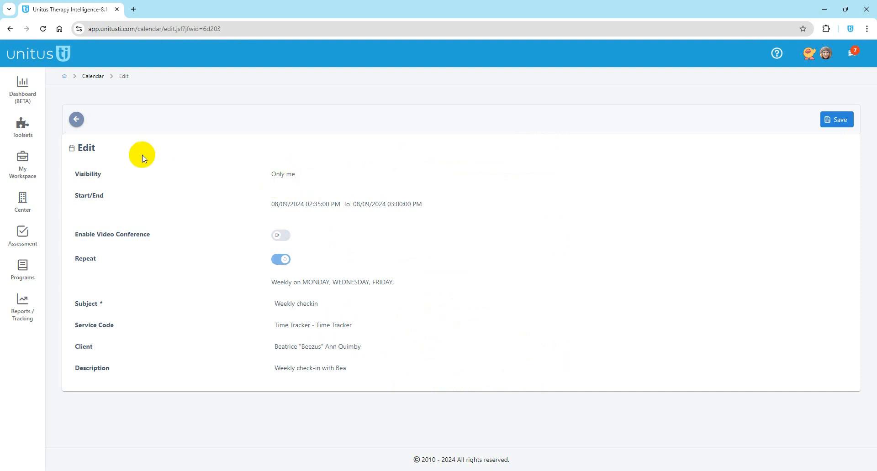
{"action": "left_click", "coordinate": [77, 121]}
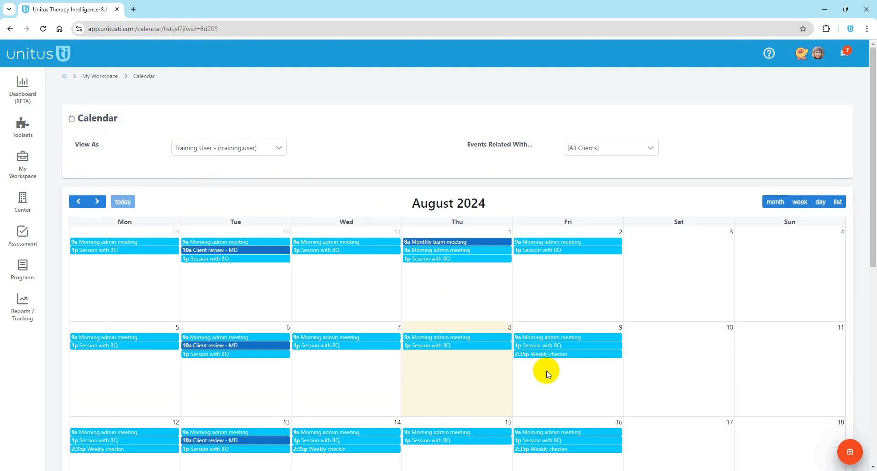
{"action": "left_click", "coordinate": [553, 354]}
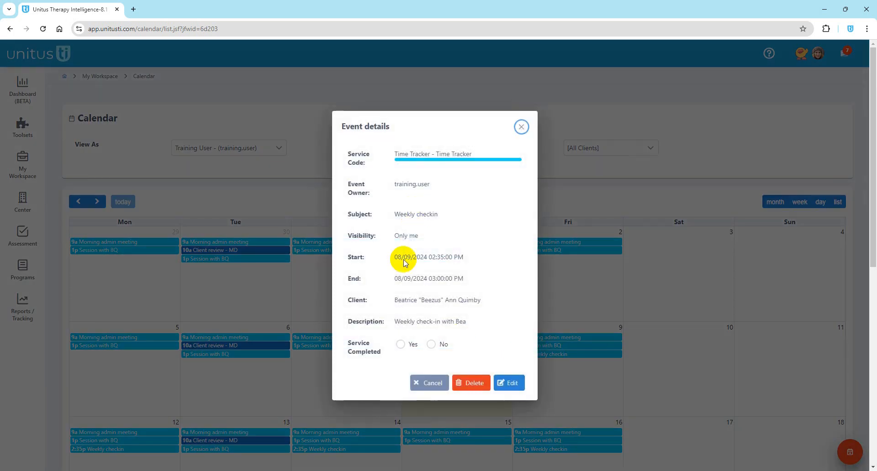
Step: Set Service Completed to No for the August 9 session
{"action": "left_click", "coordinate": [402, 345]}
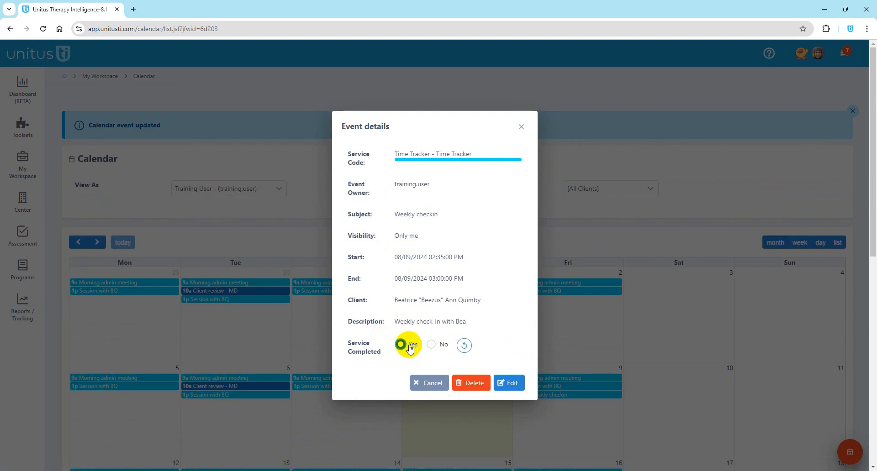
{"action": "left_click", "coordinate": [432, 346]}
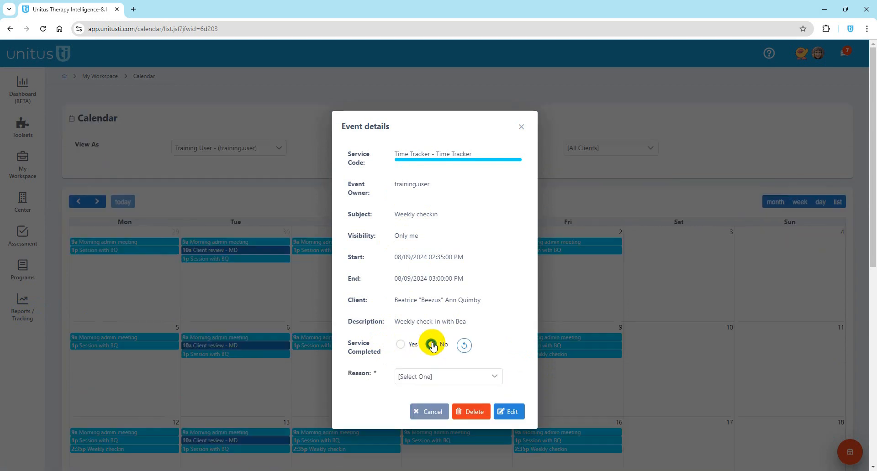
{"action": "left_click", "coordinate": [464, 345]}
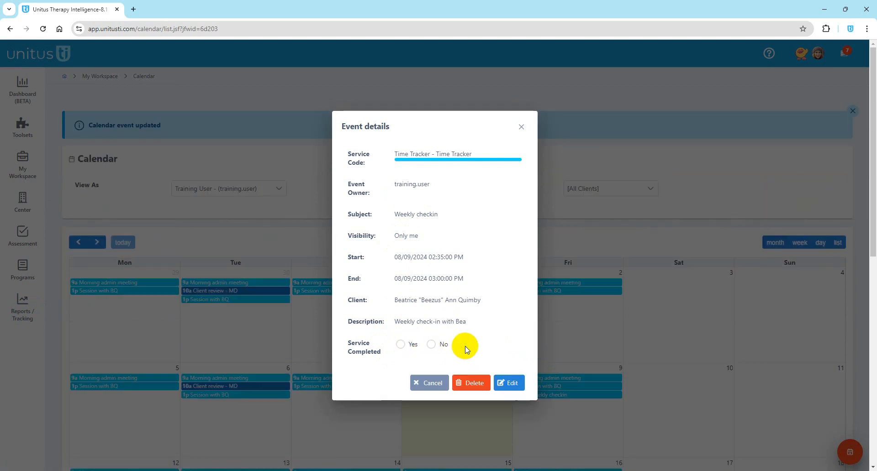
{"action": "left_click", "coordinate": [432, 345]}
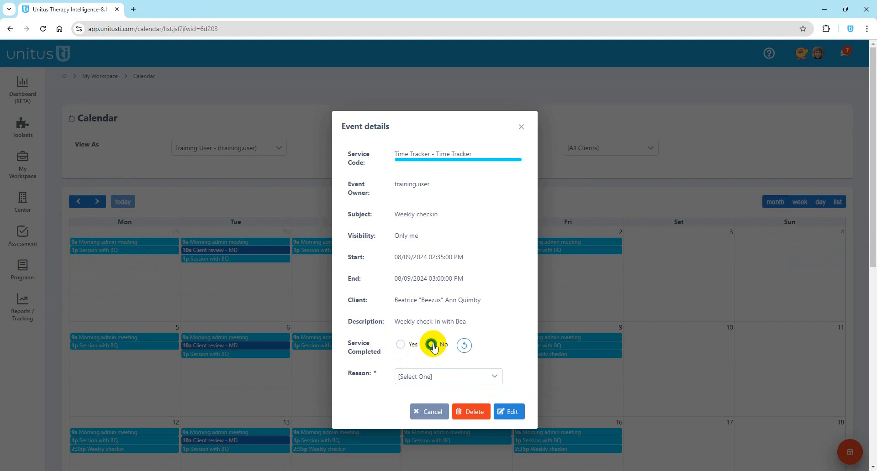
Step: Choose Client Sick as the missed-session reason and close the event details
{"action": "left_click", "coordinate": [435, 377]}
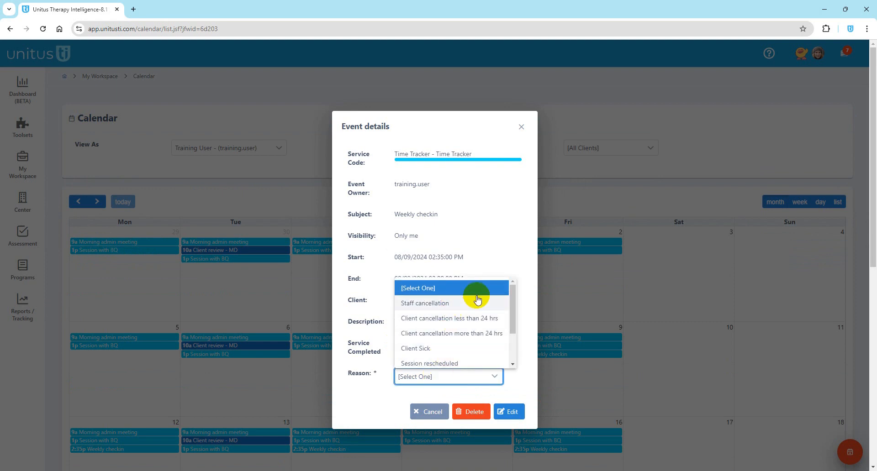
{"action": "mouse_move", "coordinate": [513, 303]}
{"action": "left_mouse_down"}
{"action": "mouse_move", "coordinate": [516, 349]}
{"action": "mouse_move", "coordinate": [515, 298]}
{"action": "left_mouse_up"}
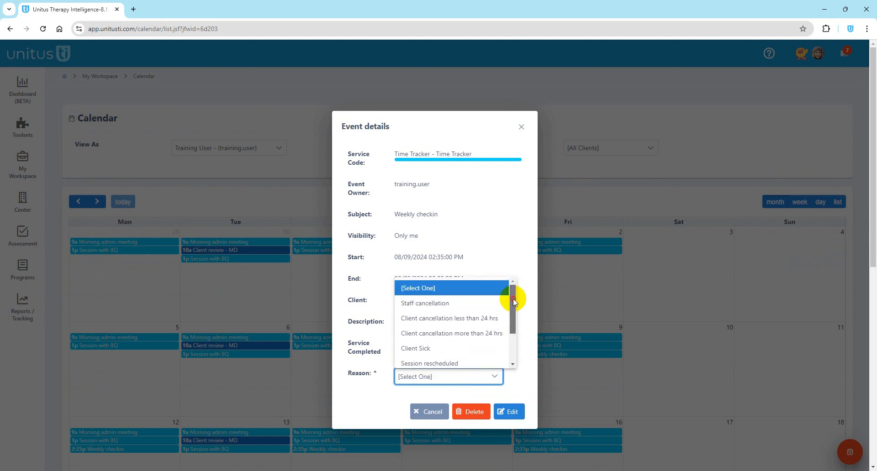
{"action": "left_click", "coordinate": [423, 322]}
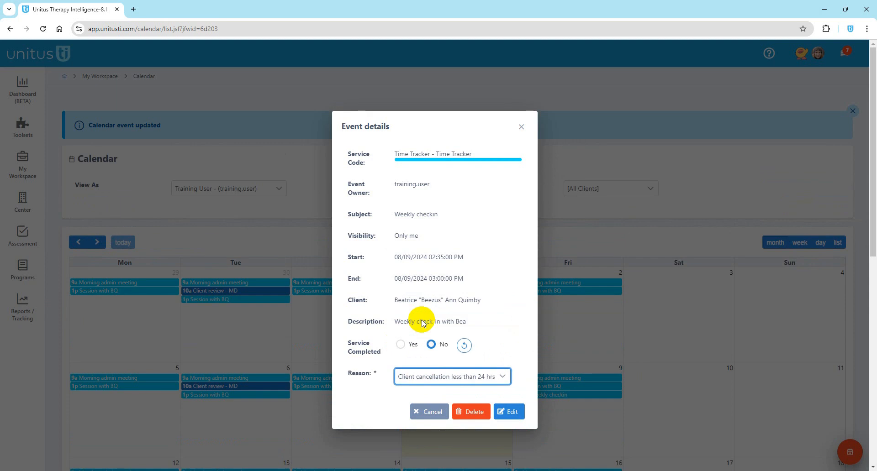
{"action": "left_click", "coordinate": [435, 372]}
{"action": "left_click", "coordinate": [483, 377]}
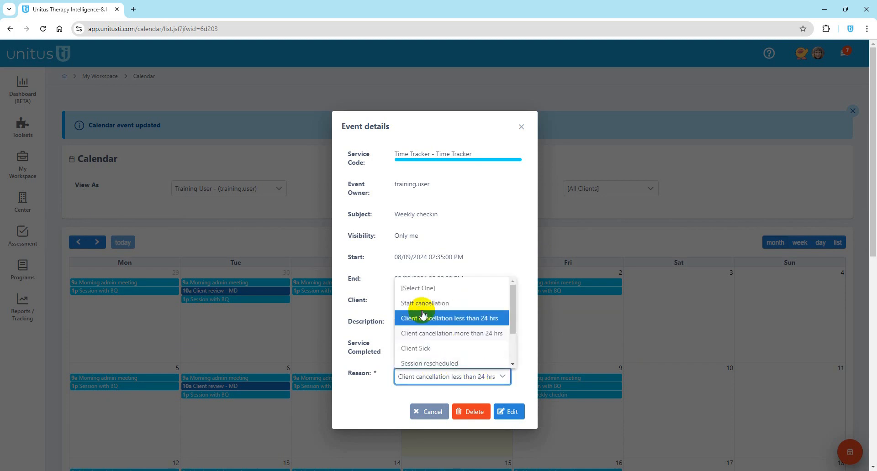
{"action": "scroll", "coordinate": [414, 329], "scroll_direction": "down", "scroll_amount": 2}
{"action": "left_click", "coordinate": [418, 359]}
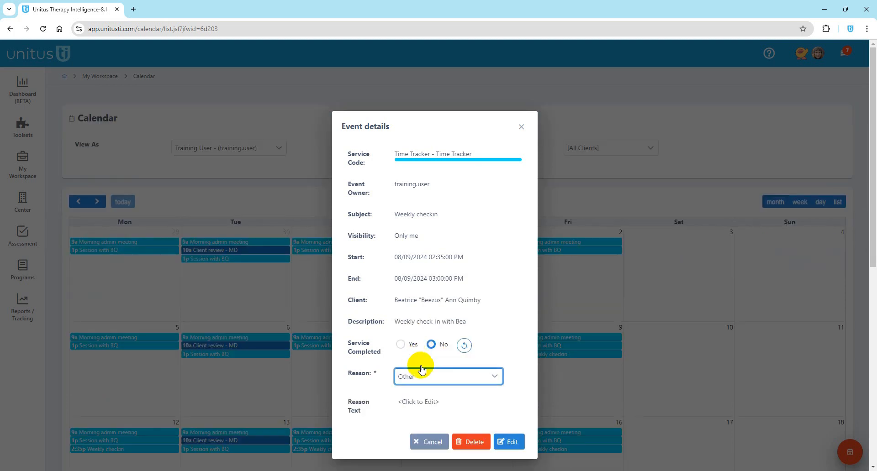
{"action": "left_click", "coordinate": [411, 402]}
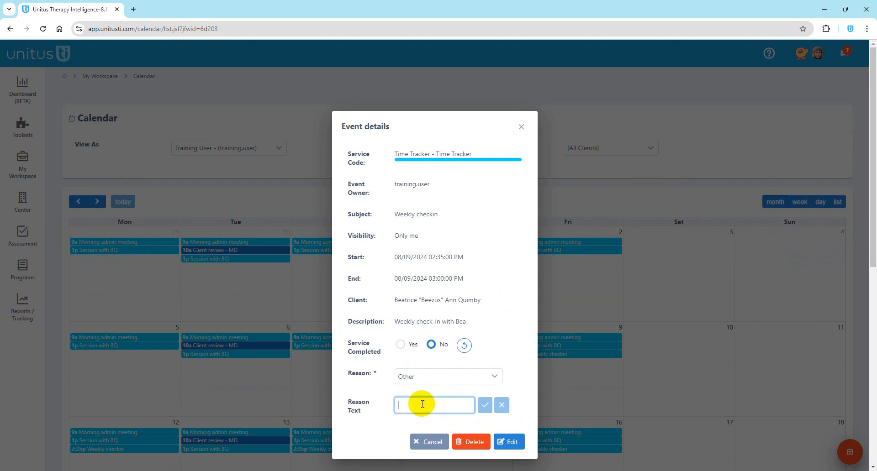
{"action": "left_click", "coordinate": [485, 376]}
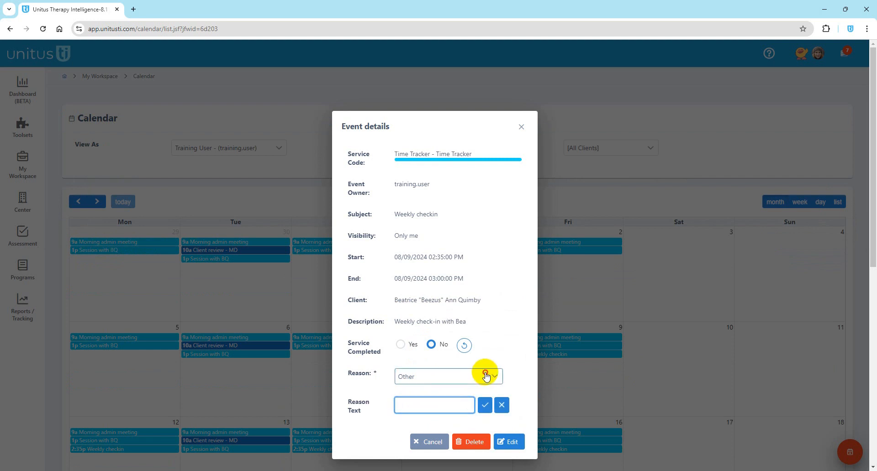
{"action": "left_click", "coordinate": [421, 301]}
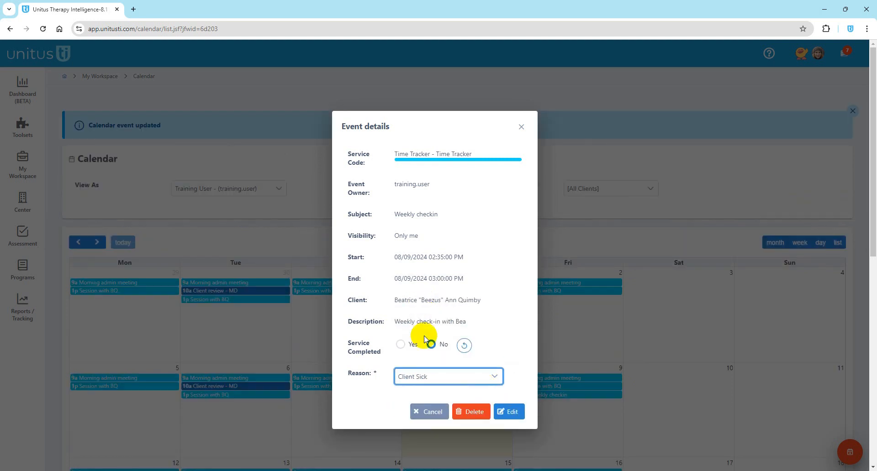
{"action": "left_click", "coordinate": [522, 128]}
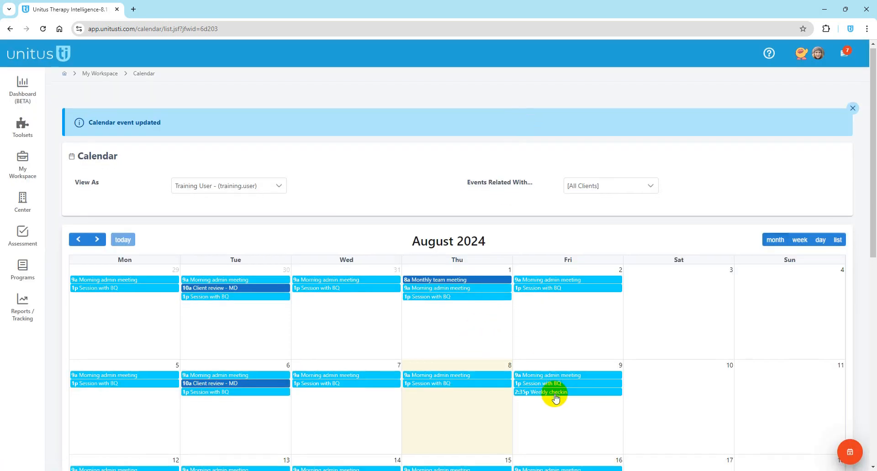
Step: Reopen the 9 August Weekly checkin to confirm its reason, then close it
{"action": "scroll", "coordinate": [554, 393], "scroll_direction": "down", "scroll_amount": 3}
{"action": "left_click", "coordinate": [537, 259]}
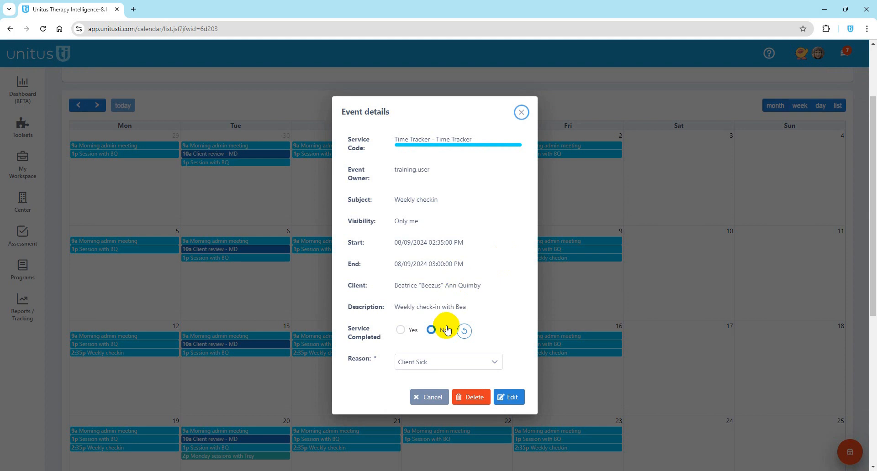
{"action": "left_click", "coordinate": [521, 112]}
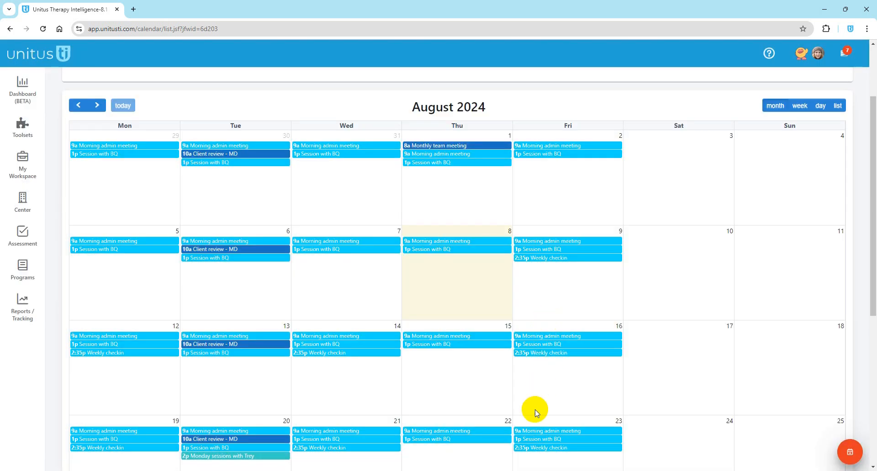
Step: Open the 23 August Weekly checkin in the Edit form with its start and end times editable
{"action": "left_click", "coordinate": [535, 449]}
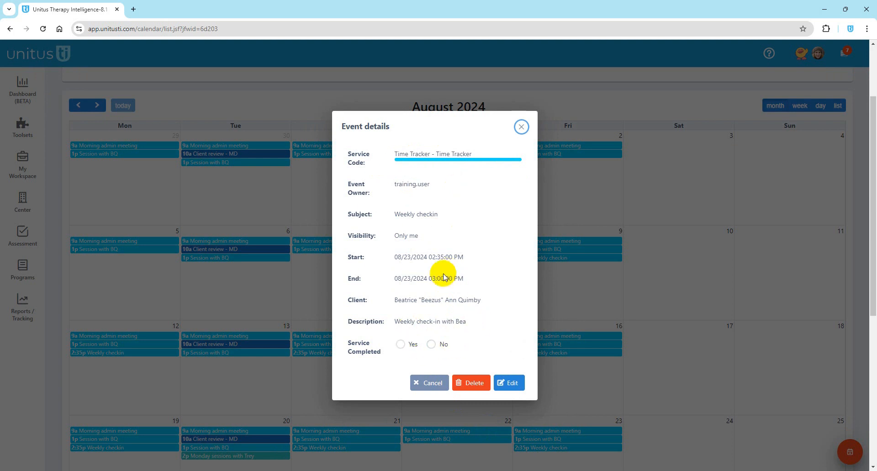
{"action": "left_click", "coordinate": [512, 383]}
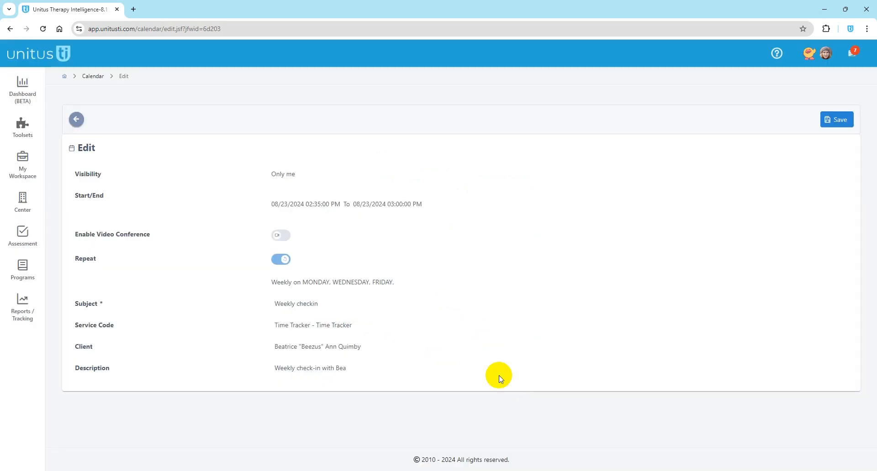
{"action": "left_click", "coordinate": [300, 208]}
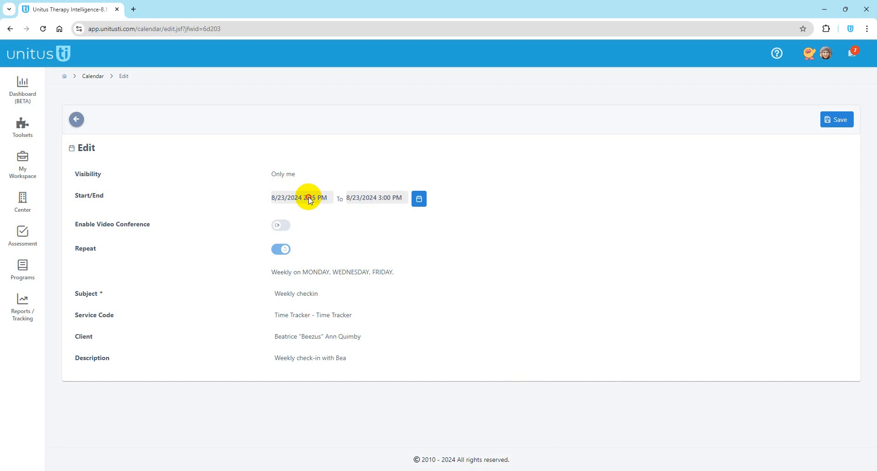
Step: Change this occurrence's start to 8/23/2024 2:50 PM
{"action": "left_click", "coordinate": [419, 200]}
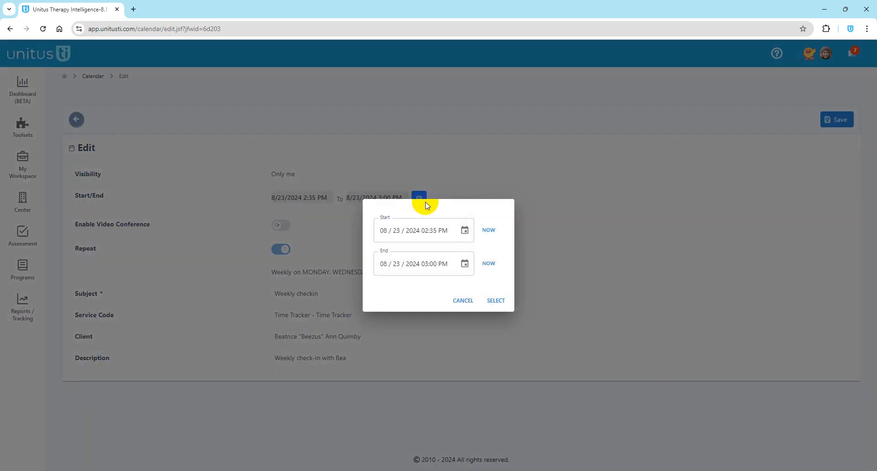
{"action": "left_click", "coordinate": [465, 230]}
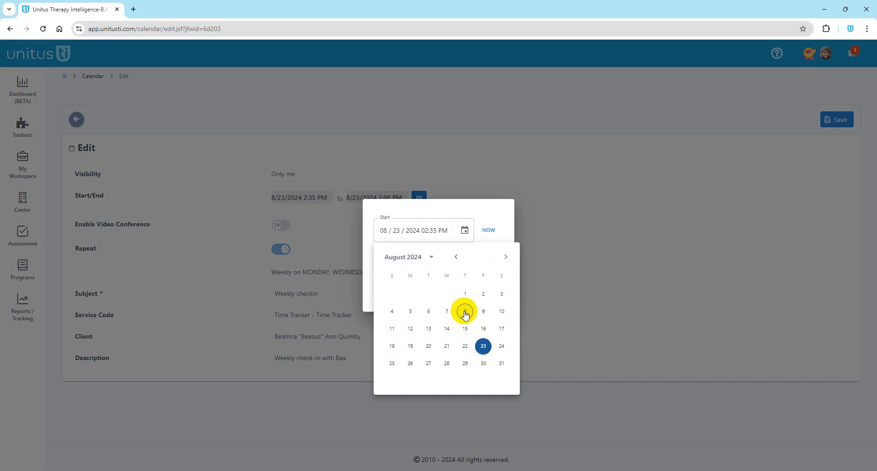
{"action": "left_click", "coordinate": [483, 349]}
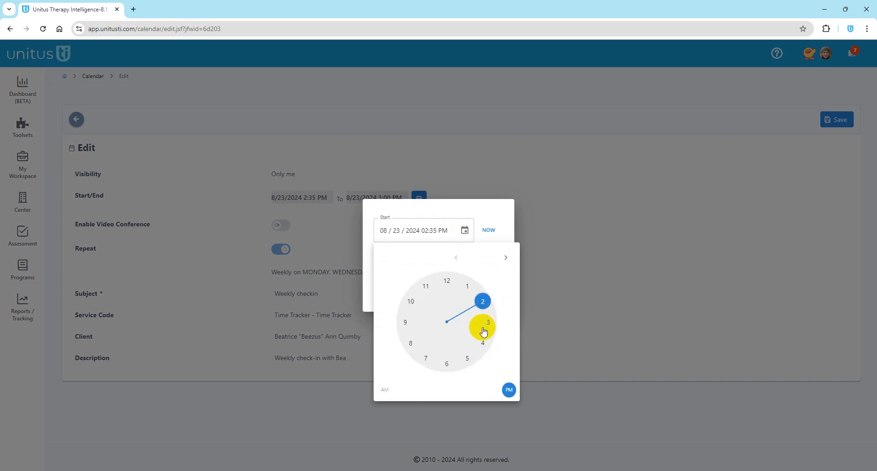
{"action": "left_click", "coordinate": [483, 302]}
{"action": "left_click", "coordinate": [433, 357]}
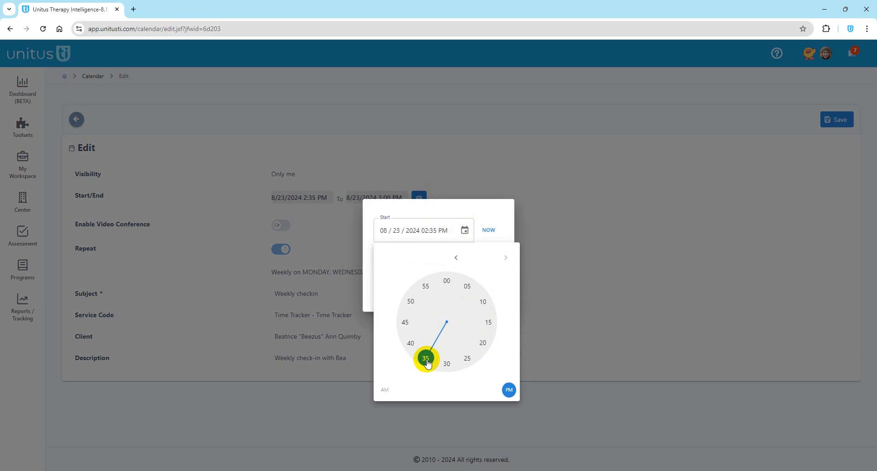
{"action": "left_click_drag", "start_coordinate": [427, 359], "coordinate": [411, 300]}
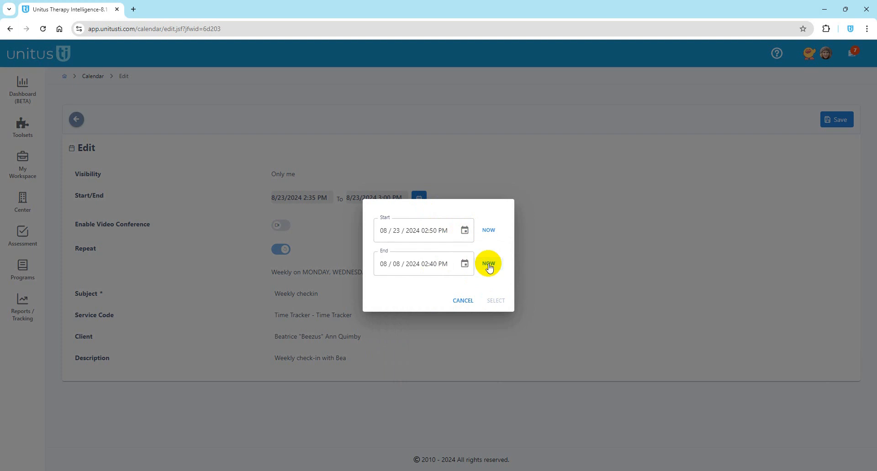
Step: Set the end to 8/23/2024 3:50 PM and save the change for only this event
{"action": "left_click", "coordinate": [465, 265]}
{"action": "left_click", "coordinate": [480, 379]}
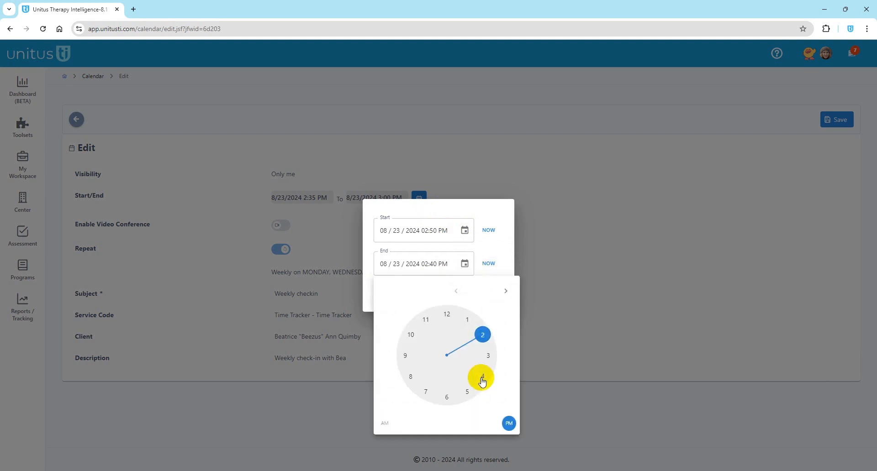
{"action": "left_click", "coordinate": [487, 356]}
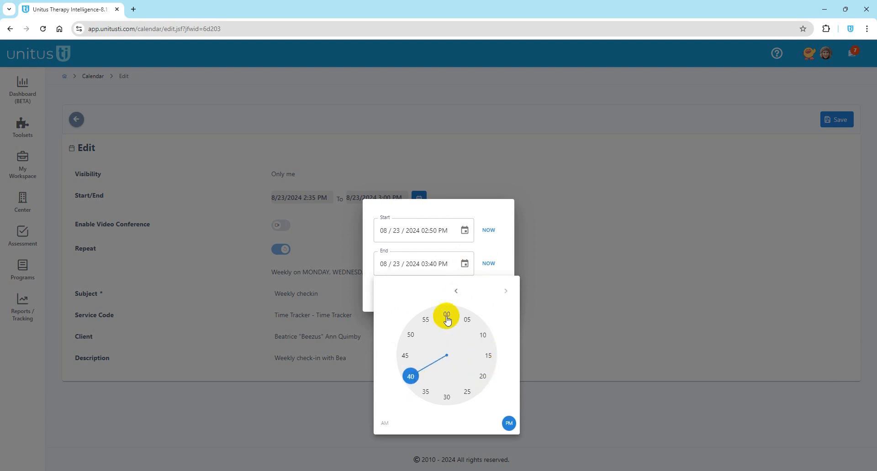
{"action": "left_click", "coordinate": [410, 336]}
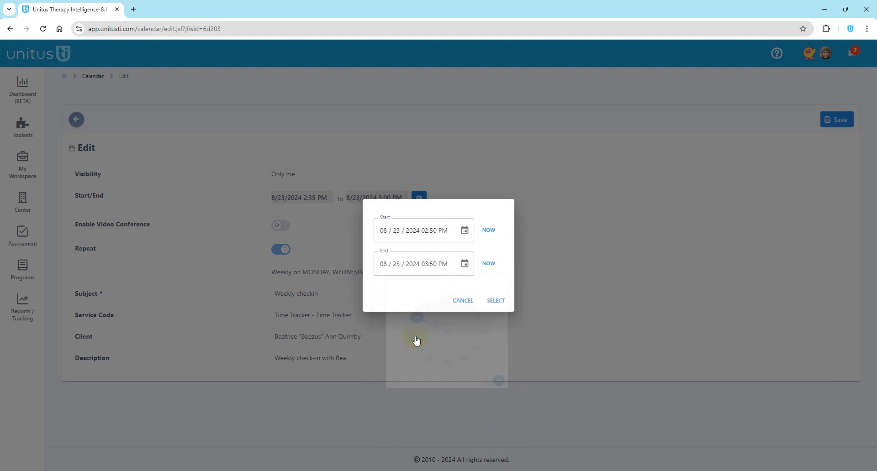
{"action": "left_click", "coordinate": [494, 301]}
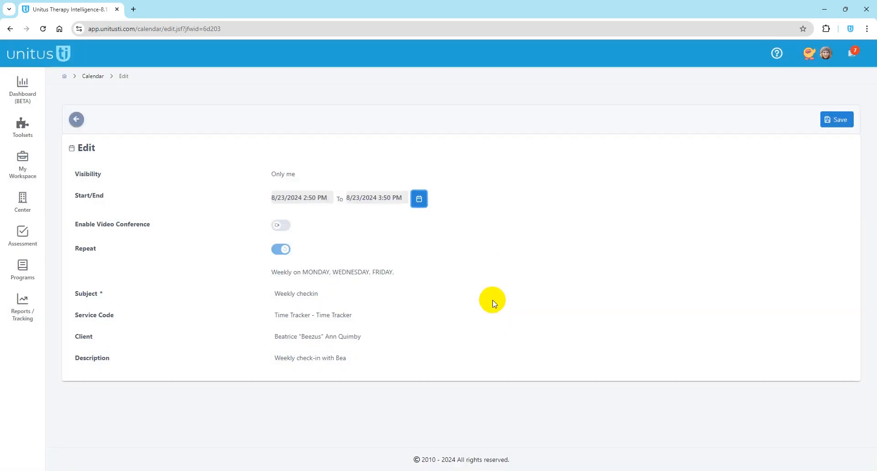
{"action": "left_click", "coordinate": [837, 123]}
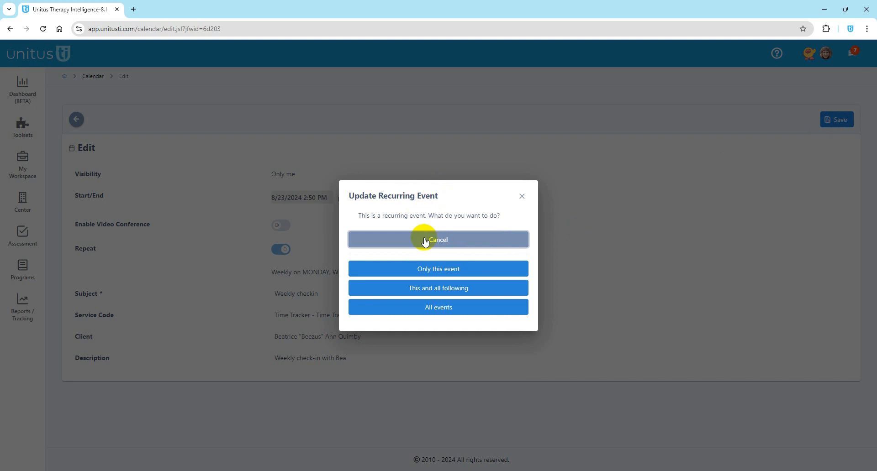
{"action": "left_click", "coordinate": [446, 270]}
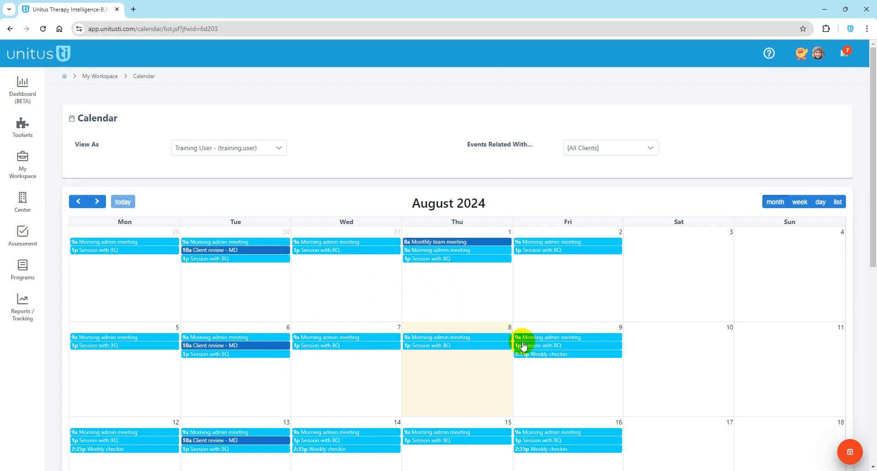
Step: Open the Session Tracking report with reporting dates 8/1/2024 to 8/31/2024
{"action": "left_click", "coordinate": [25, 313]}
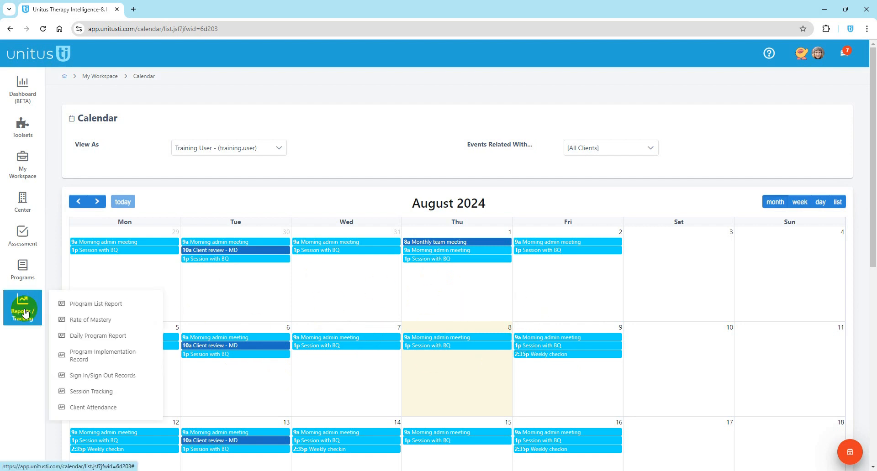
{"action": "left_click", "coordinate": [95, 393]}
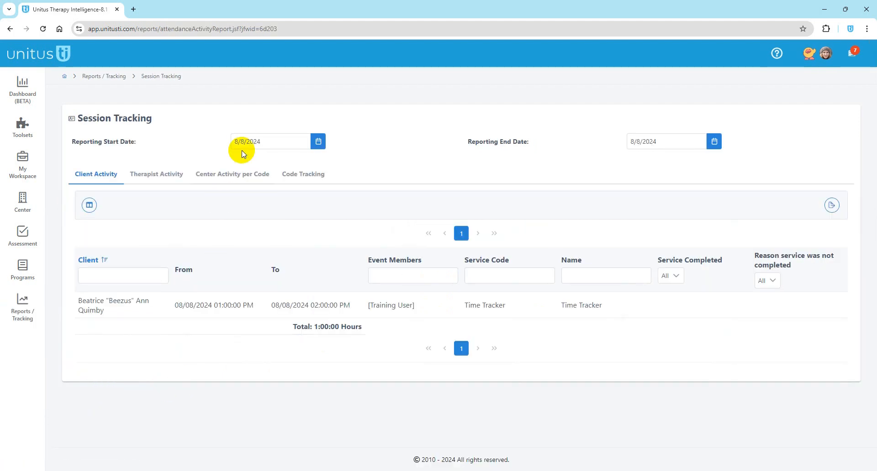
{"action": "left_click", "coordinate": [316, 143]}
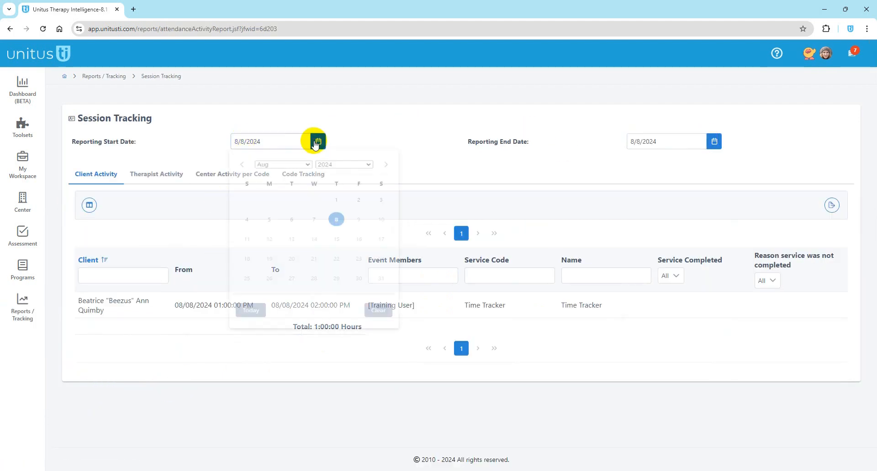
{"action": "left_click", "coordinate": [336, 201]}
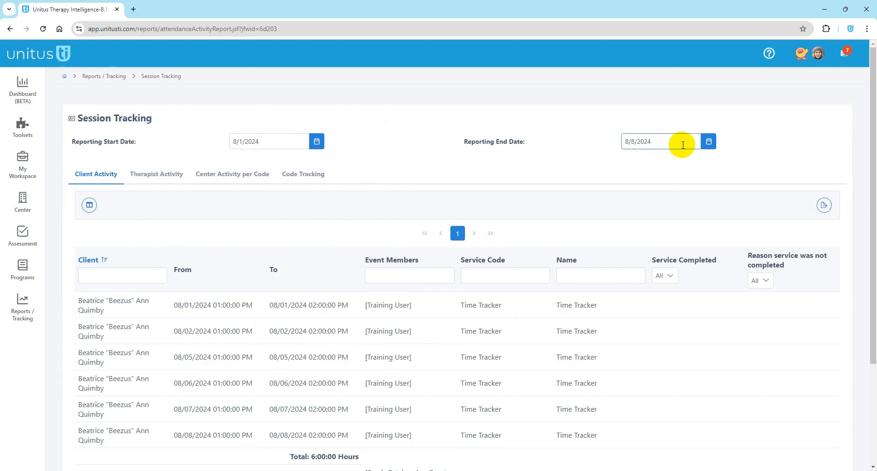
{"action": "left_click", "coordinate": [709, 142]}
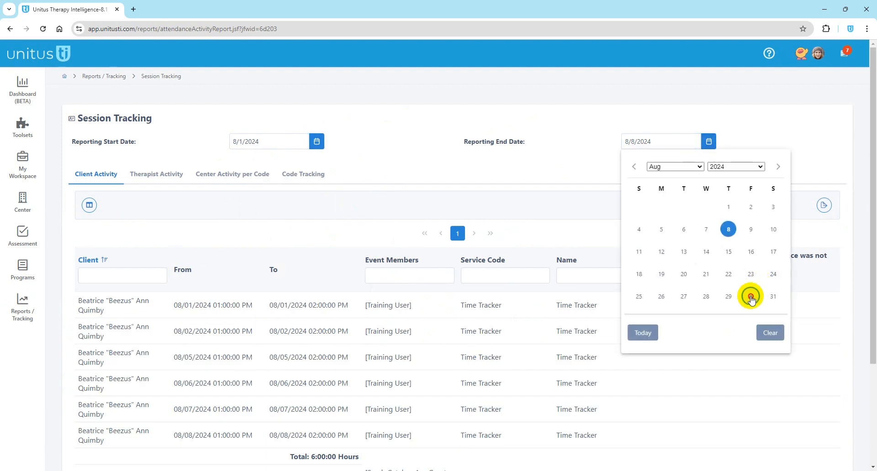
{"action": "left_click", "coordinate": [773, 296]}
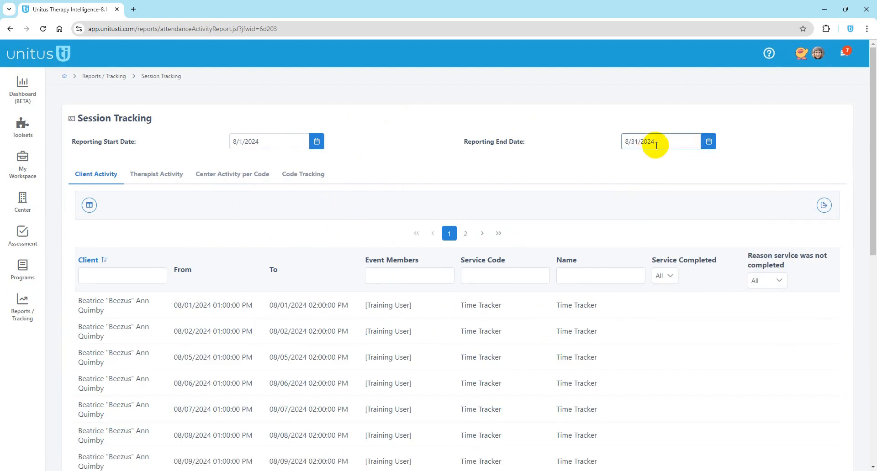
Step: Scroll through the report's client activity, including the 8/9 not-completed Client Sick session
{"action": "scroll", "coordinate": [348, 273], "scroll_direction": "down", "scroll_amount": 3}
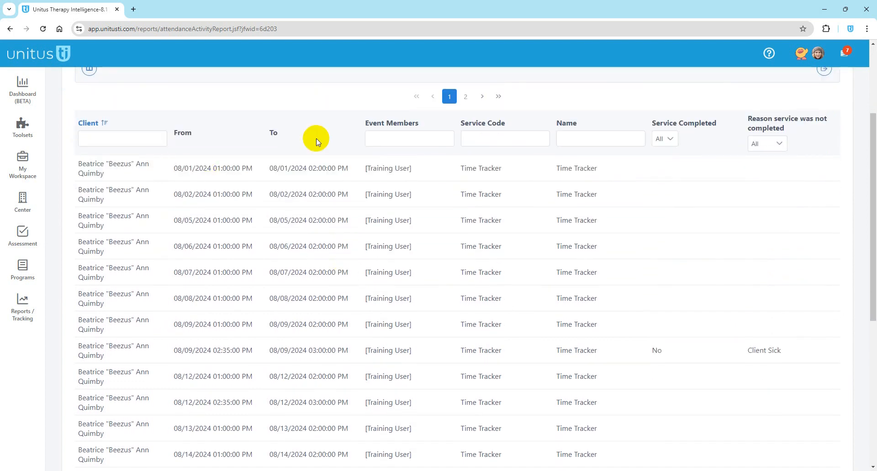
{"action": "scroll", "coordinate": [410, 315], "scroll_direction": "up", "scroll_amount": 1}
{"action": "scroll", "coordinate": [410, 315], "scroll_direction": "up", "scroll_amount": 3}
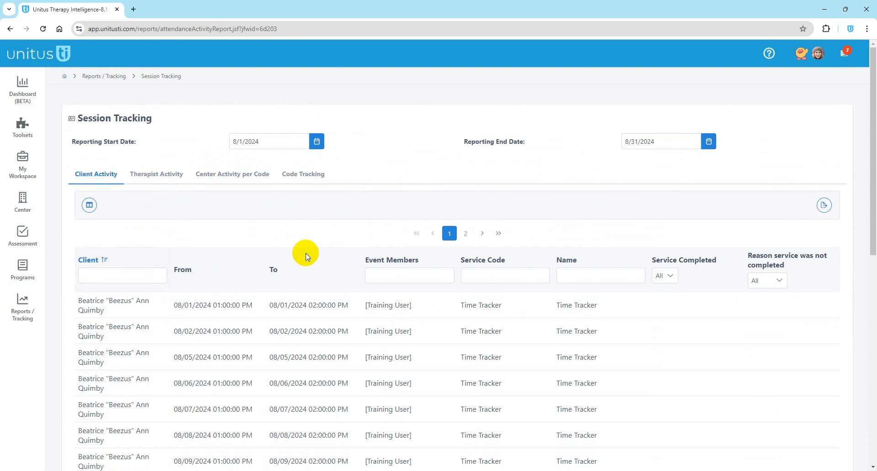
{"action": "scroll", "coordinate": [346, 256], "scroll_direction": "down", "scroll_amount": 1}
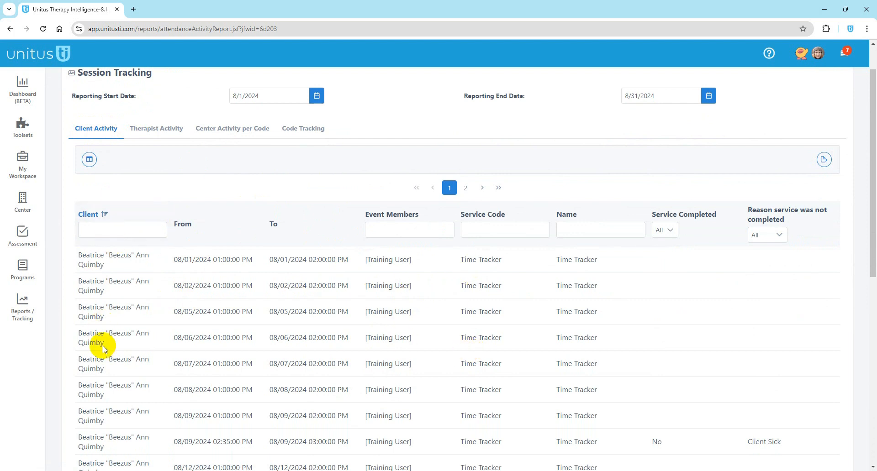
{"action": "scroll", "coordinate": [237, 220], "scroll_direction": "up", "scroll_amount": 1}
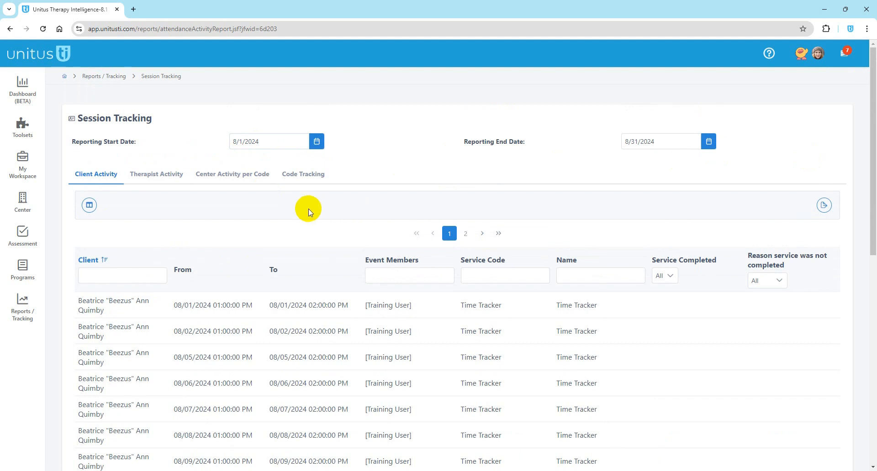
{"action": "scroll", "coordinate": [309, 247], "scroll_direction": "down", "scroll_amount": 2}
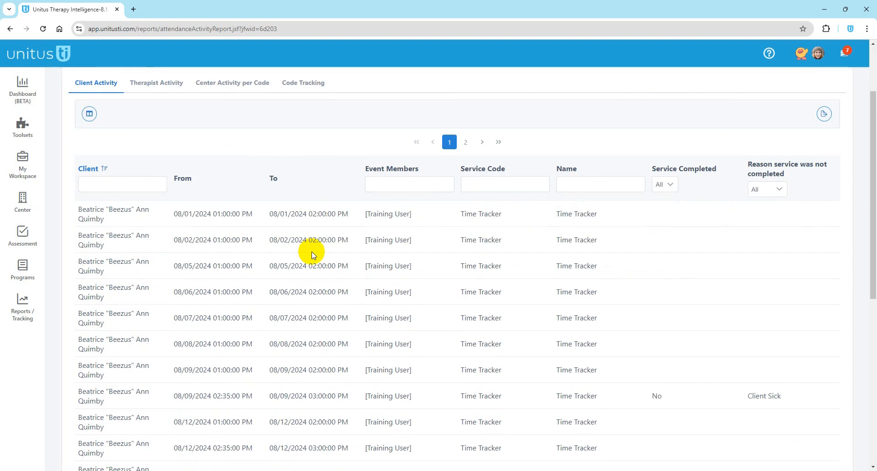
{"action": "scroll", "coordinate": [360, 263], "scroll_direction": "up", "scroll_amount": 2}
Step: Change the reporting end date to 8/8/2024
{"action": "left_click", "coordinate": [709, 142]}
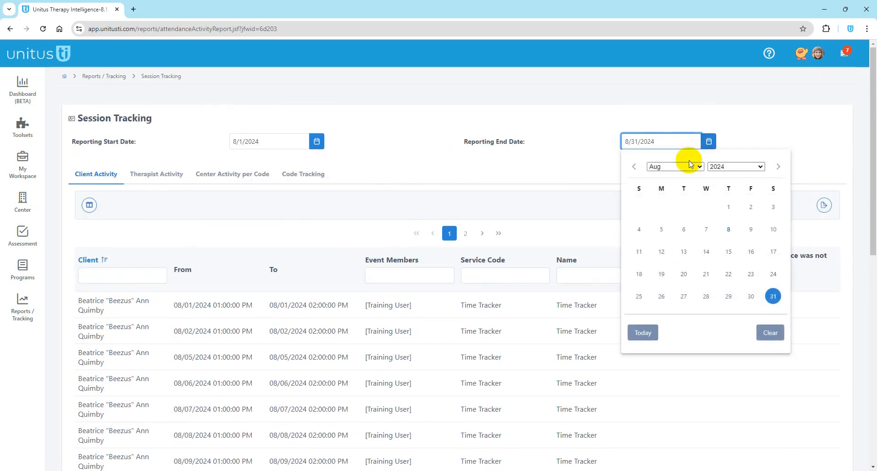
{"action": "left_click", "coordinate": [752, 253]}
{"action": "left_click", "coordinate": [708, 142]}
{"action": "left_click", "coordinate": [729, 231]}
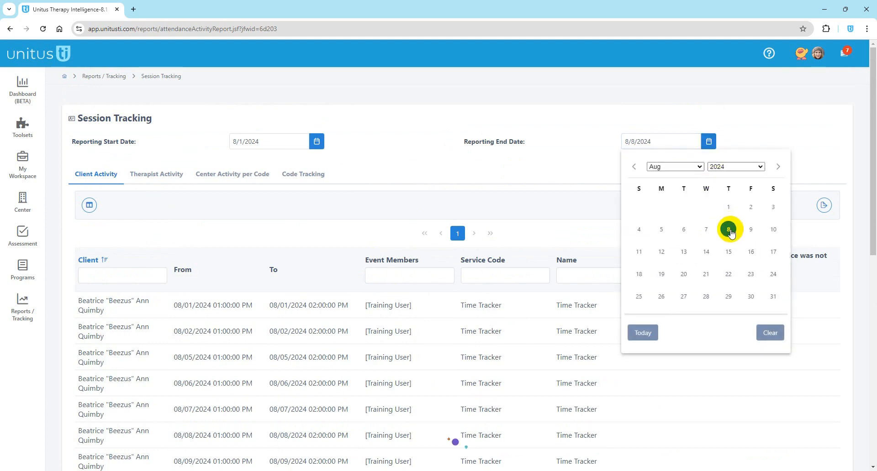
{"action": "scroll", "coordinate": [616, 238], "scroll_direction": "down", "scroll_amount": 2}
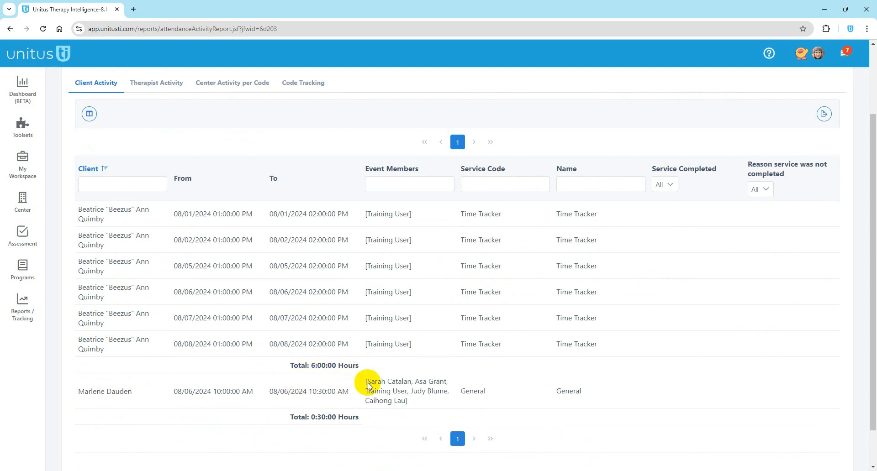
Step: Type 'trainb' in the Client filter, clear it, and step through the Event Members, Service Code and Name filters
{"action": "left_click", "coordinate": [111, 187]}
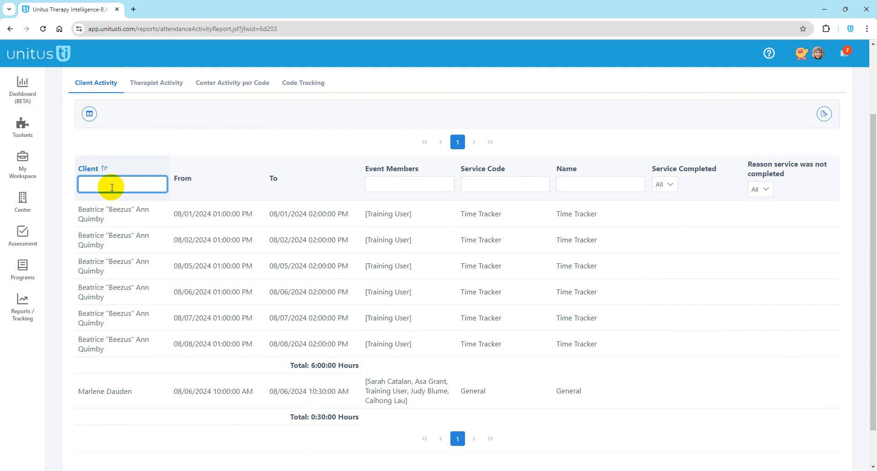
{"action": "type", "text": "train"}
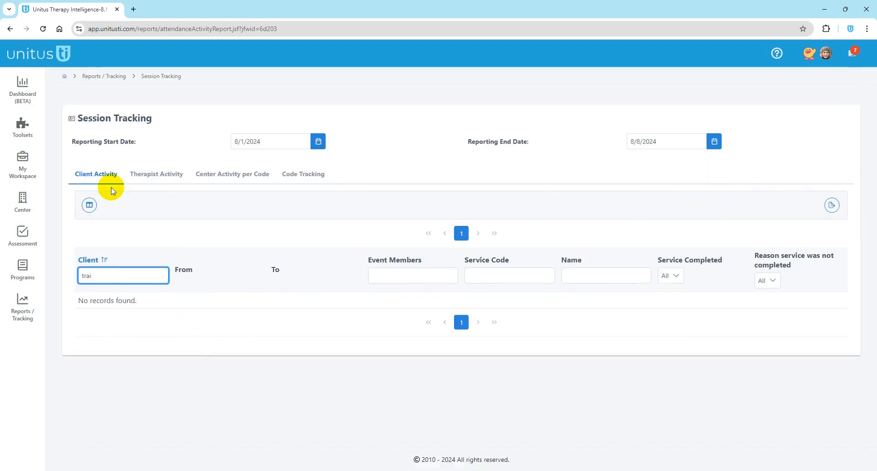
{"action": "type", "text": "bea"}
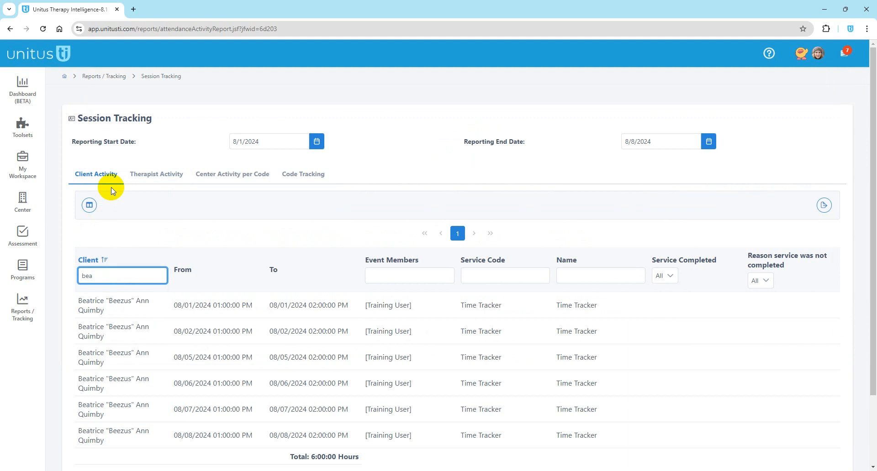
{"action": "scroll", "coordinate": [223, 356], "scroll_direction": "down", "scroll_amount": 2}
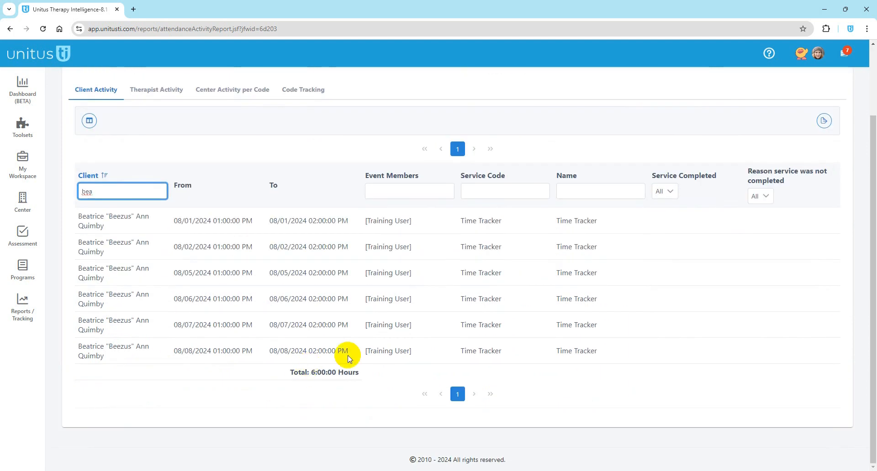
{"action": "left_click_drag", "start_coordinate": [103, 191], "coordinate": [62, 194]}
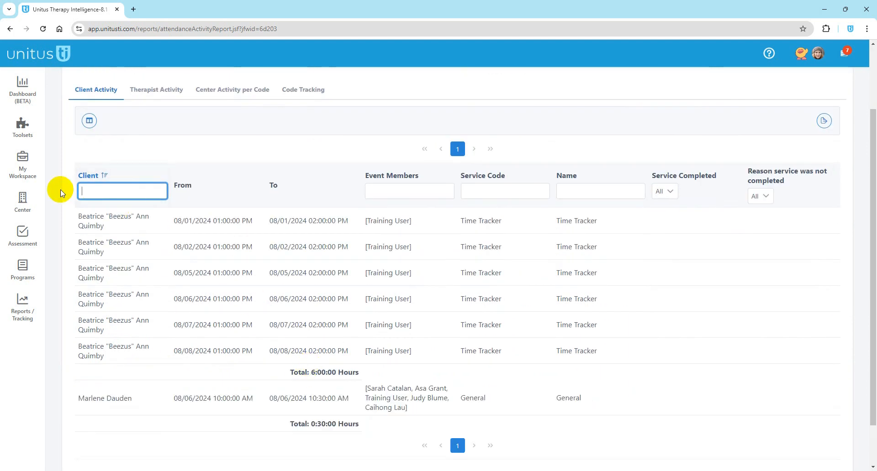
{"action": "left_click", "coordinate": [419, 194]}
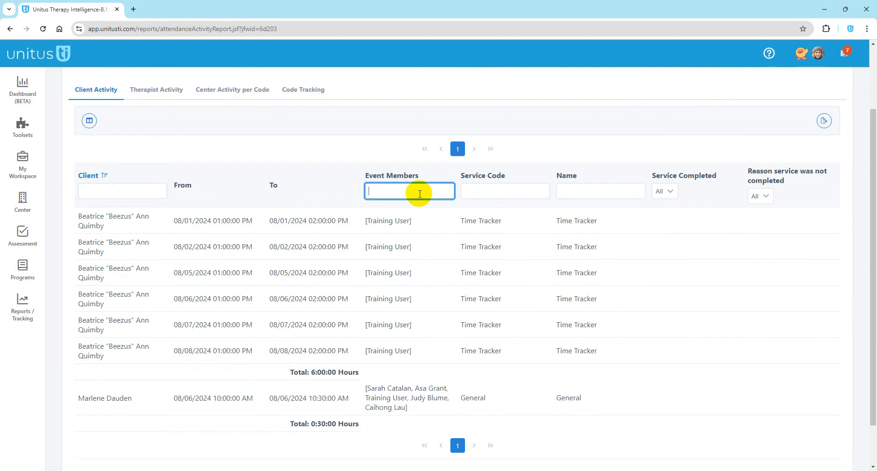
{"action": "left_click", "coordinate": [486, 191]}
{"action": "left_click", "coordinate": [578, 191]}
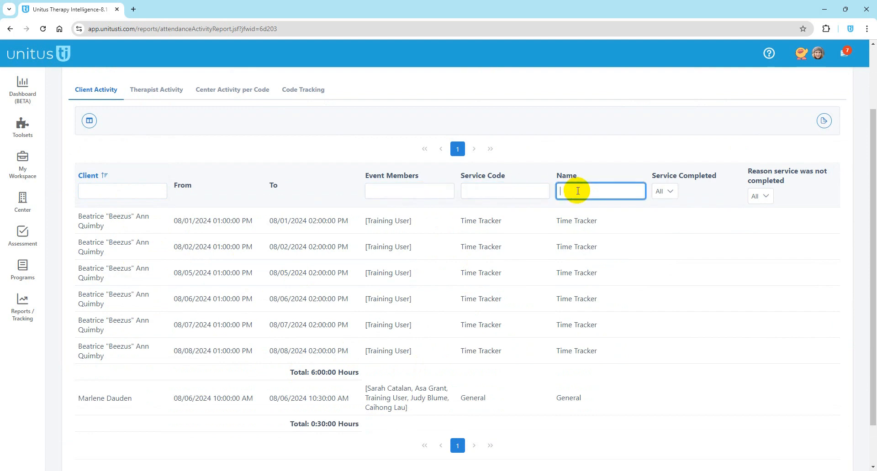
Step: Set Service Completed to No and reset the reporting end date to 8/31/2024
{"action": "left_click", "coordinate": [671, 194]}
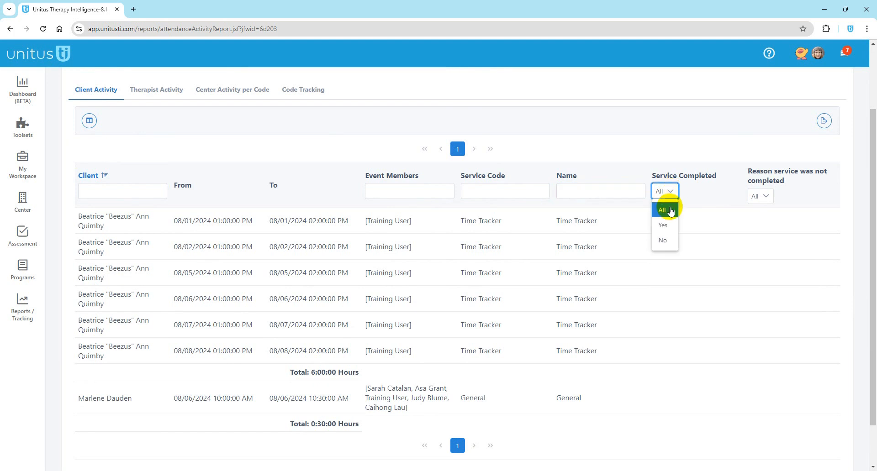
{"action": "left_click", "coordinate": [663, 243]}
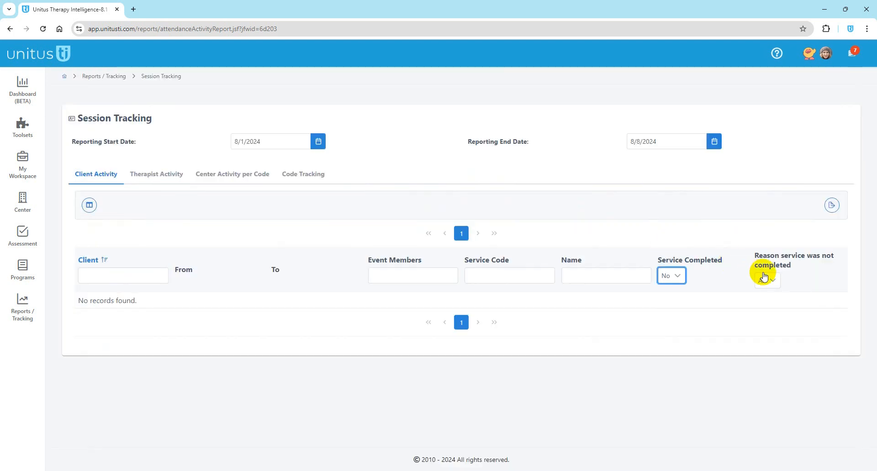
{"action": "left_click", "coordinate": [715, 141]}
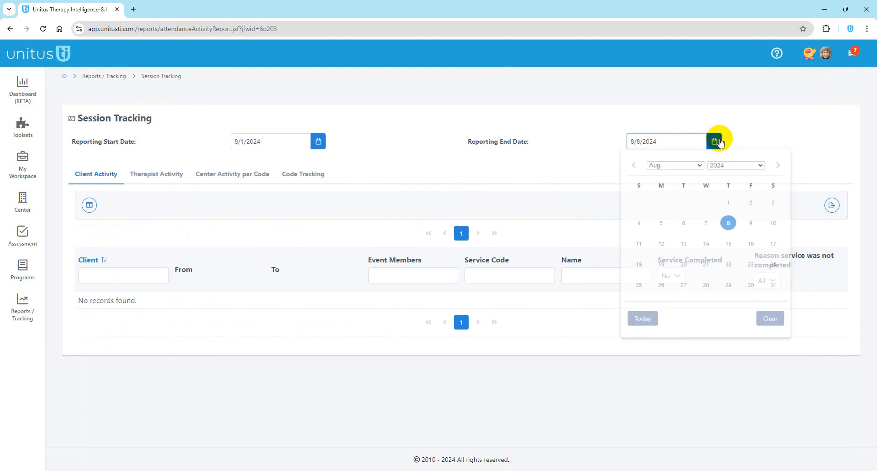
{"action": "left_click", "coordinate": [772, 298]}
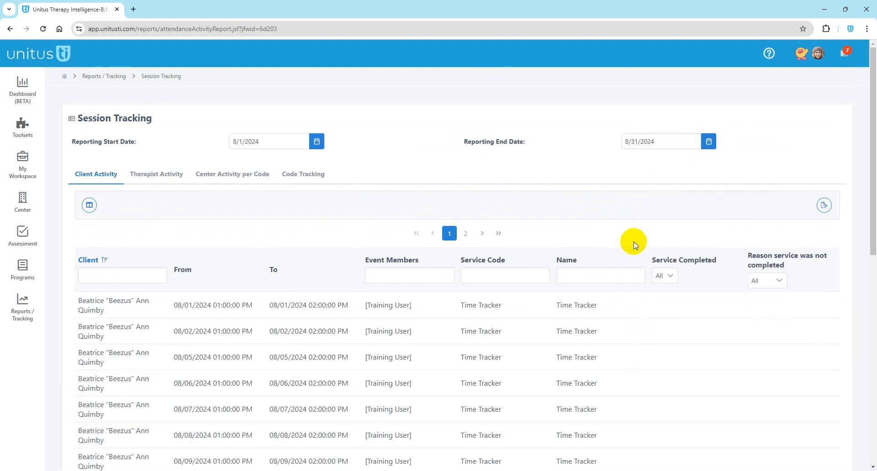
Step: Filter to Service Completed No with reason not completed set to Client Sick
{"action": "left_click", "coordinate": [665, 275]}
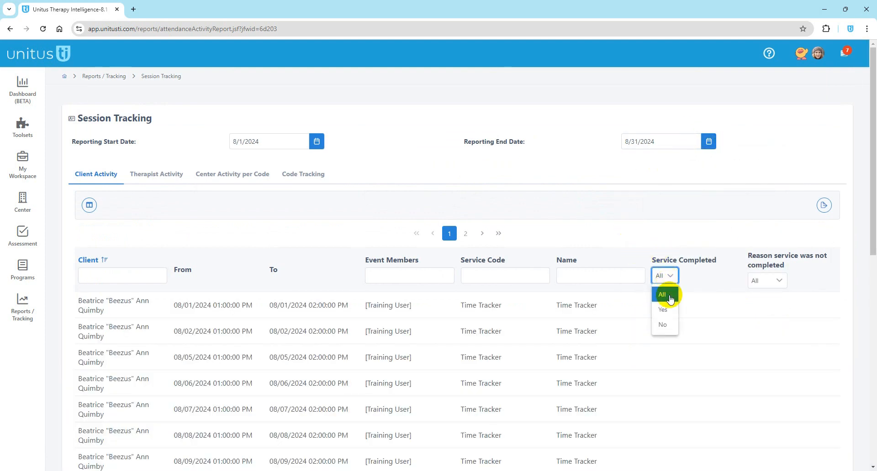
{"action": "left_click", "coordinate": [663, 327]}
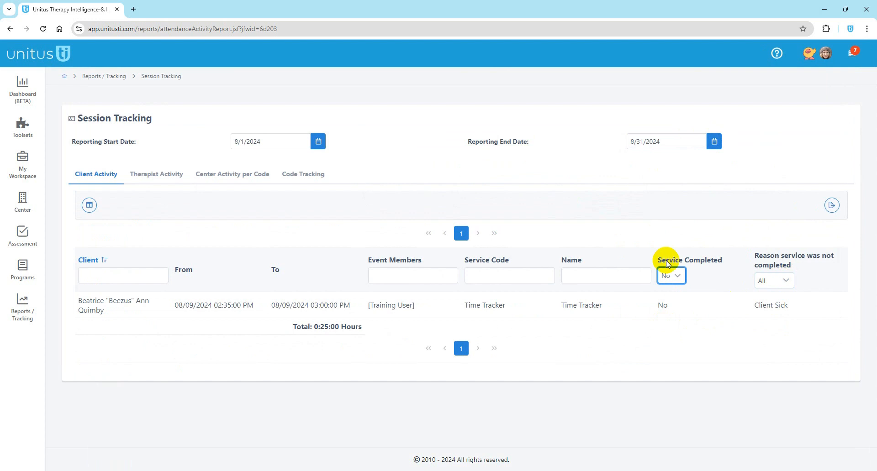
{"action": "left_click", "coordinate": [781, 280]}
{"action": "left_click", "coordinate": [774, 316]}
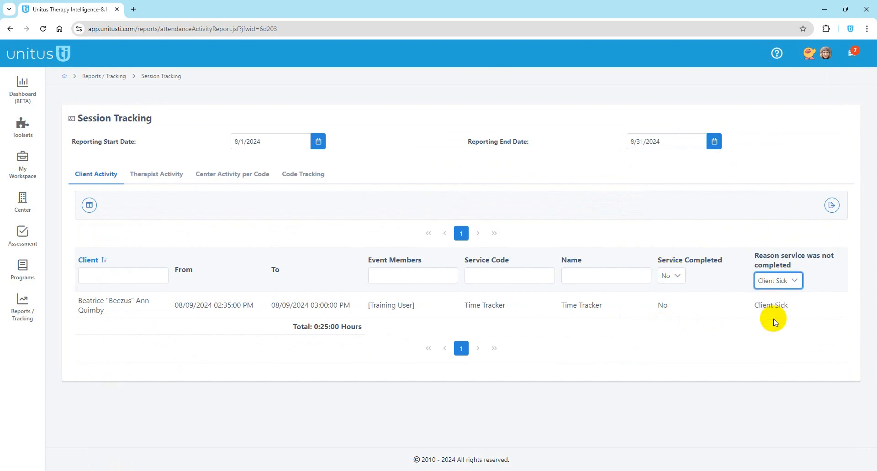
{"action": "left_click", "coordinate": [778, 281]}
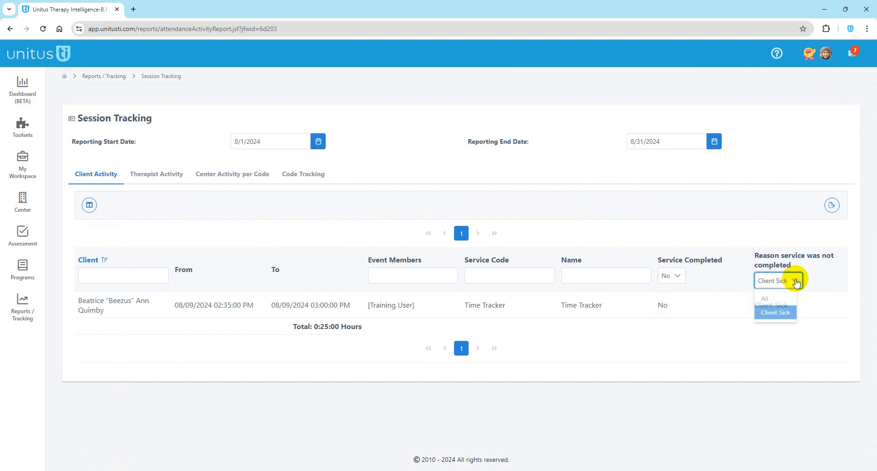
{"action": "left_click", "coordinate": [761, 312]}
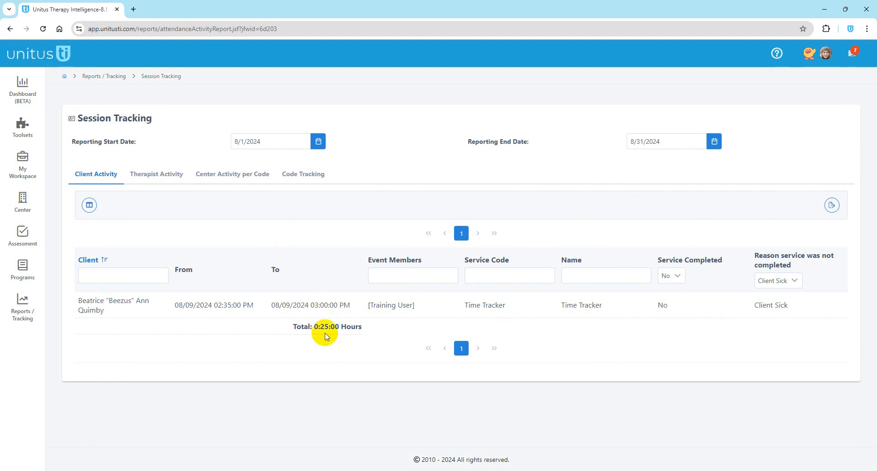
Step: Add the Event Description and Event Subject columns to the report
{"action": "left_click", "coordinate": [89, 207]}
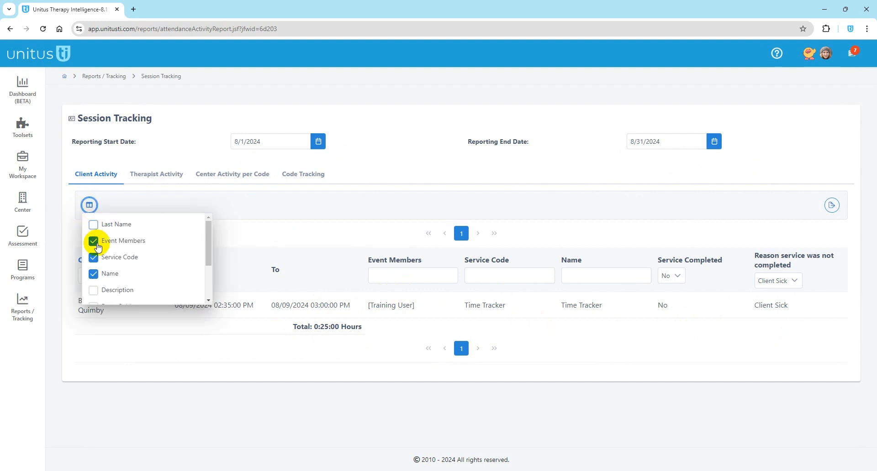
{"action": "scroll", "coordinate": [105, 280], "scroll_direction": "down", "scroll_amount": 3}
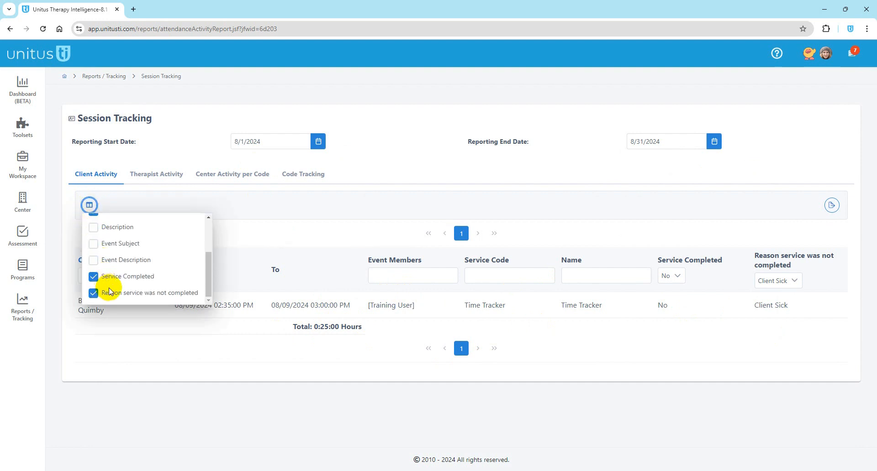
{"action": "scroll", "coordinate": [110, 293], "scroll_direction": "up", "scroll_amount": 3}
{"action": "scroll", "coordinate": [108, 287], "scroll_direction": "down", "scroll_amount": 3}
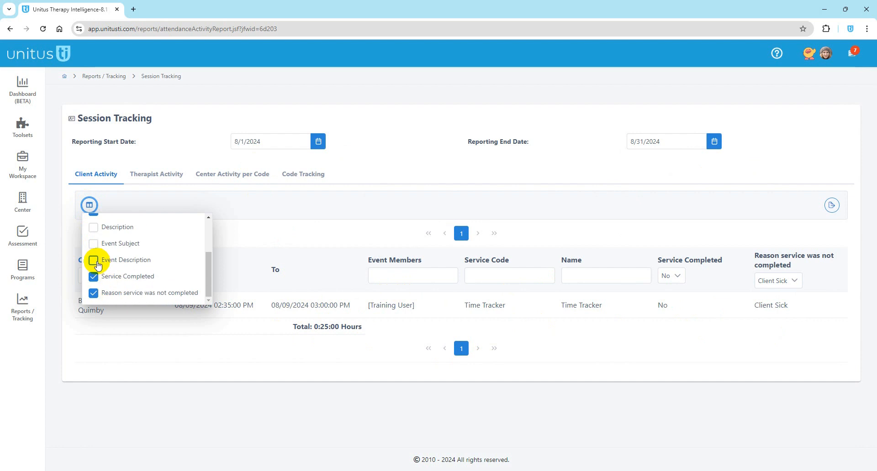
{"action": "left_click", "coordinate": [94, 261]}
{"action": "left_click", "coordinate": [93, 246]}
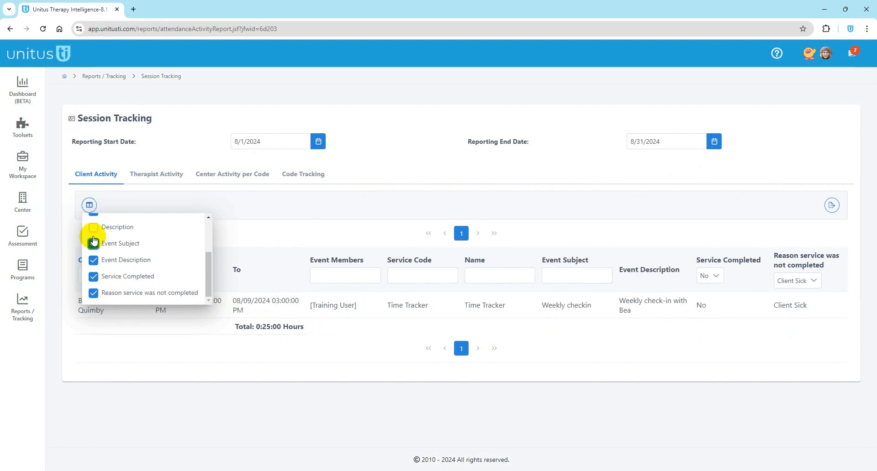
Step: Try then remove the Description and Last Name columns, and dismiss the export options without exporting
{"action": "left_click", "coordinate": [94, 227]}
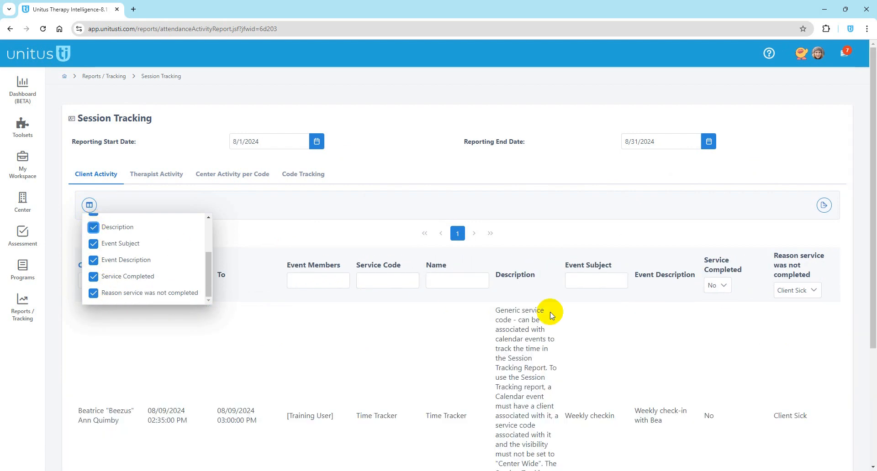
{"action": "left_click", "coordinate": [94, 228]}
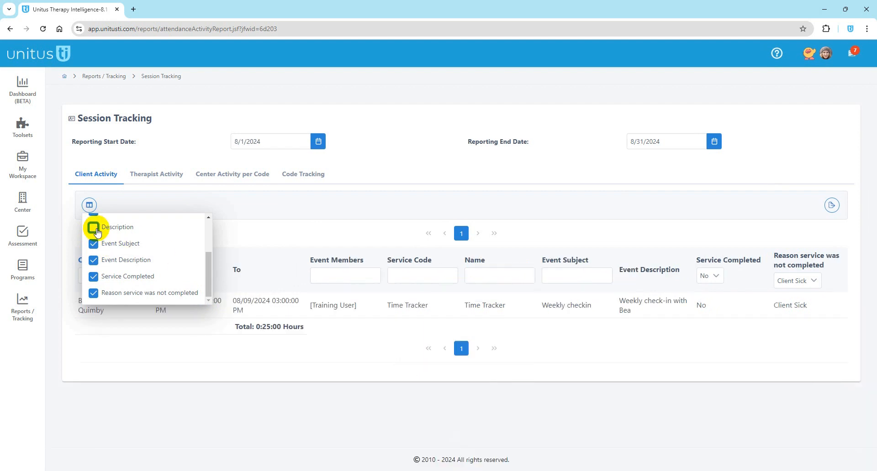
{"action": "scroll", "coordinate": [139, 260], "scroll_direction": "up", "scroll_amount": 5}
{"action": "left_click", "coordinate": [94, 225]}
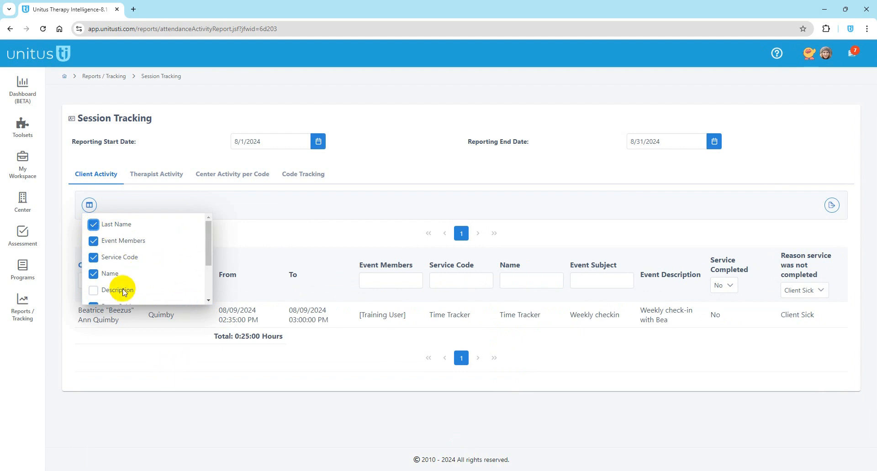
{"action": "left_click", "coordinate": [94, 226]}
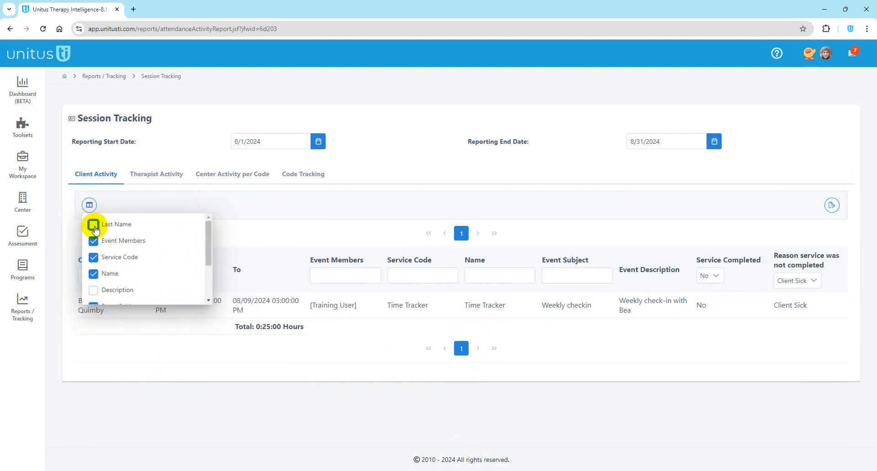
{"action": "left_click", "coordinate": [300, 241]}
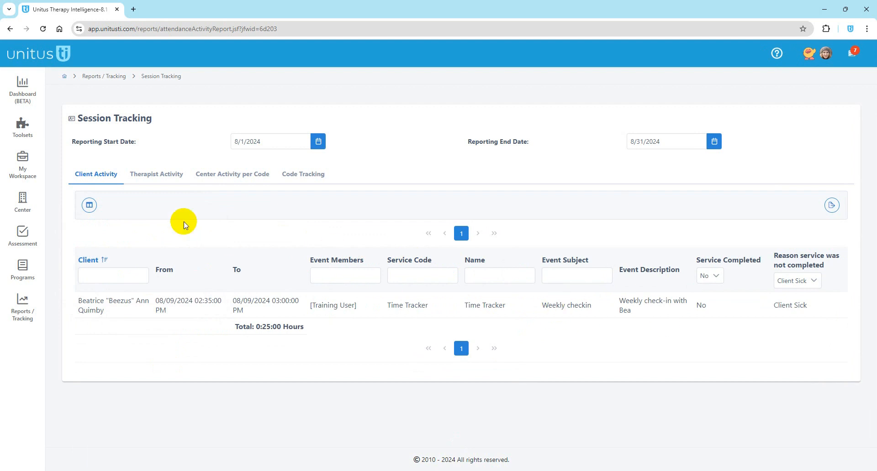
{"action": "left_click", "coordinate": [89, 205]}
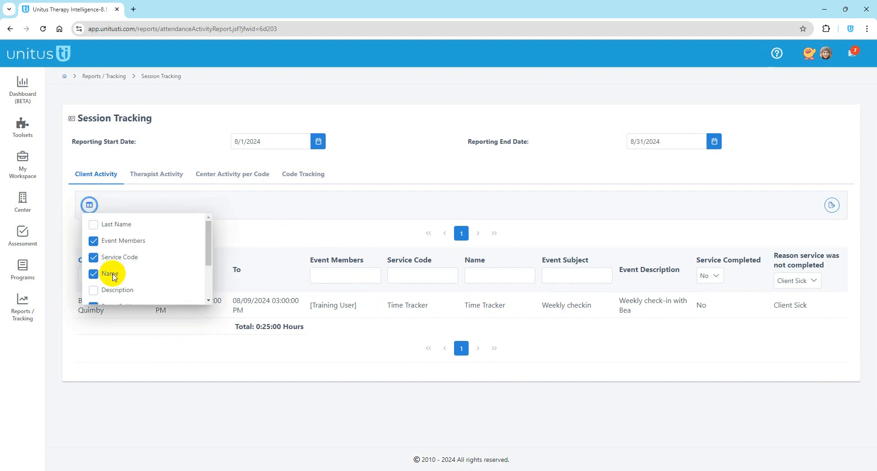
{"action": "left_click", "coordinate": [255, 226]}
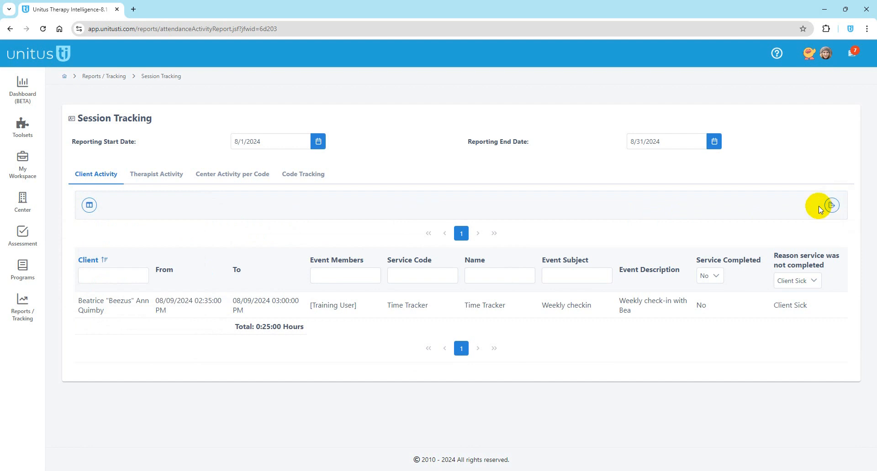
{"action": "left_click", "coordinate": [833, 206]}
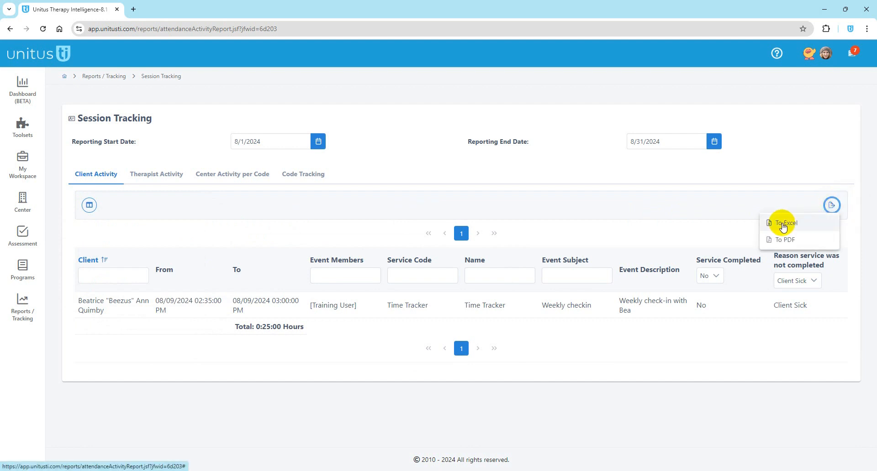
{"action": "left_click", "coordinate": [544, 228]}
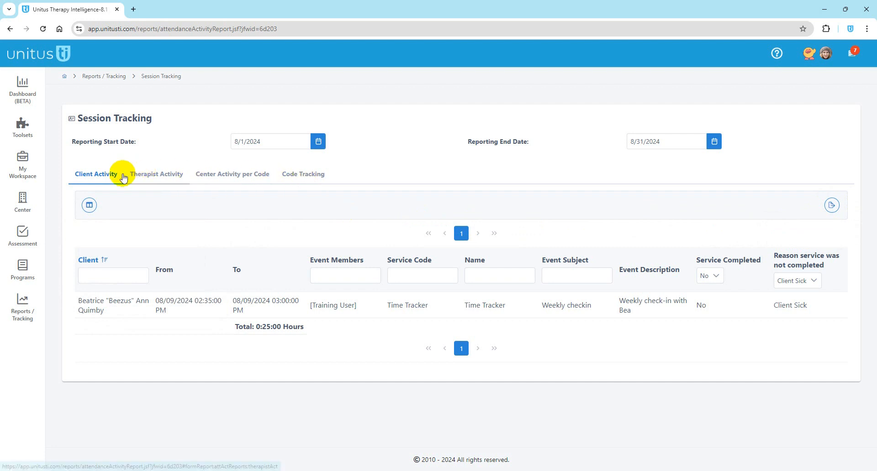
Step: Review the Therapist Activity view with filters left at All, then switch to Center Activity per Code
{"action": "left_click", "coordinate": [157, 180]}
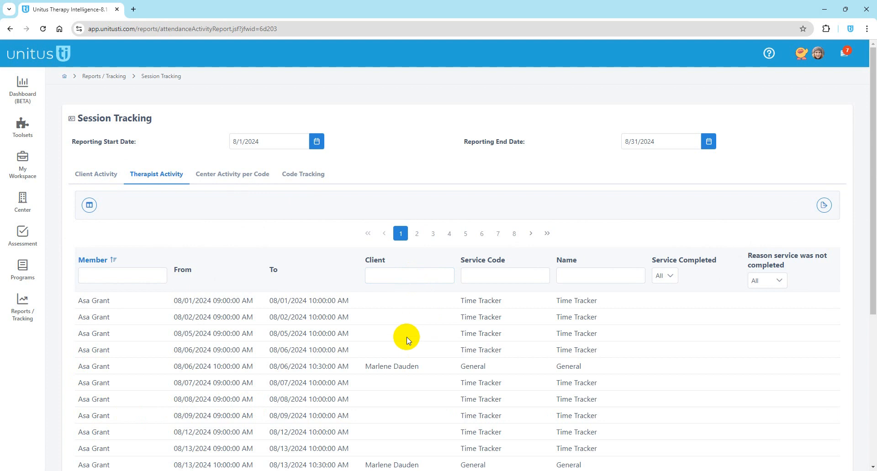
{"action": "scroll", "coordinate": [407, 337], "scroll_direction": "down", "scroll_amount": 2}
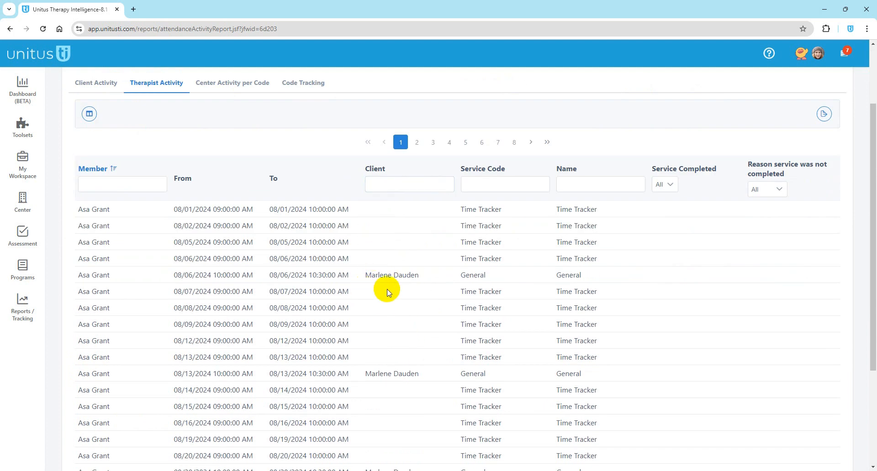
{"action": "scroll", "coordinate": [402, 293], "scroll_direction": "down", "scroll_amount": 2}
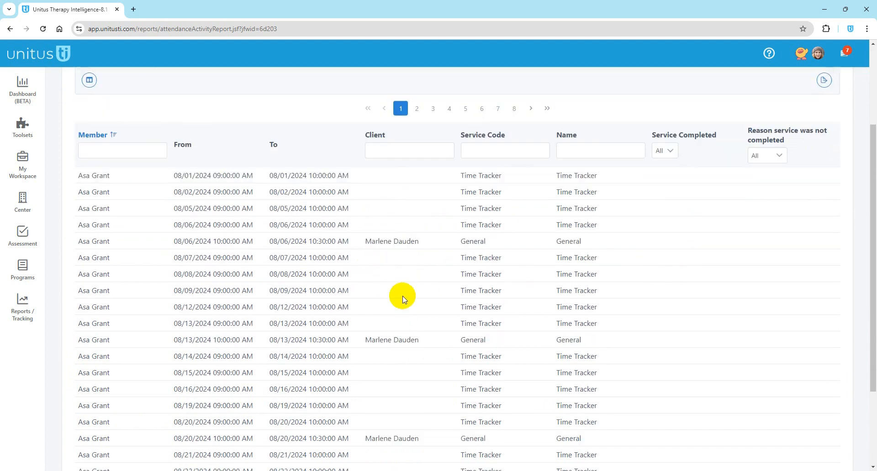
{"action": "scroll", "coordinate": [406, 364], "scroll_direction": "up", "scroll_amount": 2}
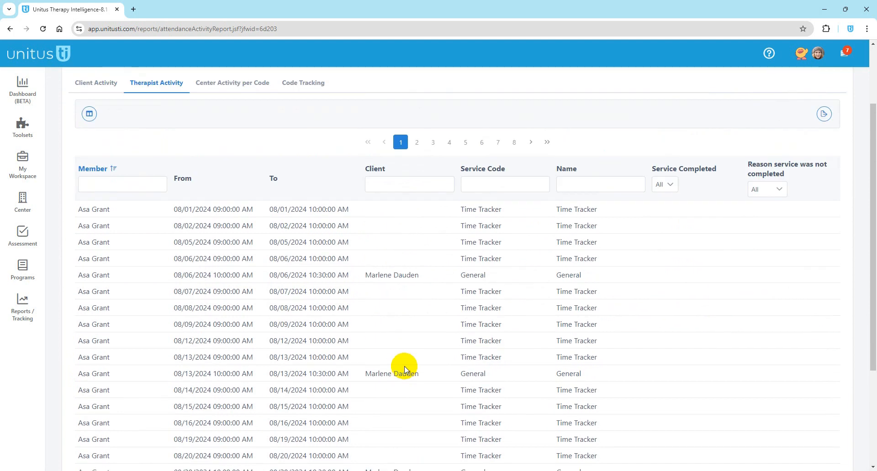
{"action": "left_click", "coordinate": [672, 185]}
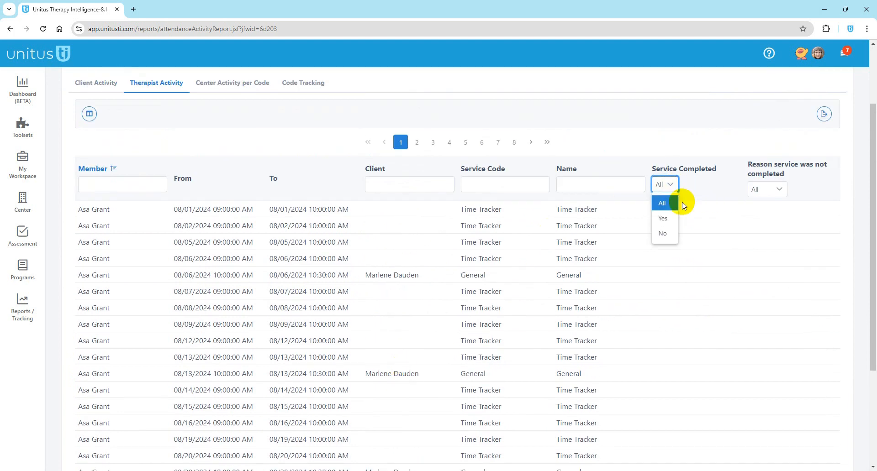
{"action": "left_click", "coordinate": [779, 192]}
{"action": "left_click", "coordinate": [682, 242]}
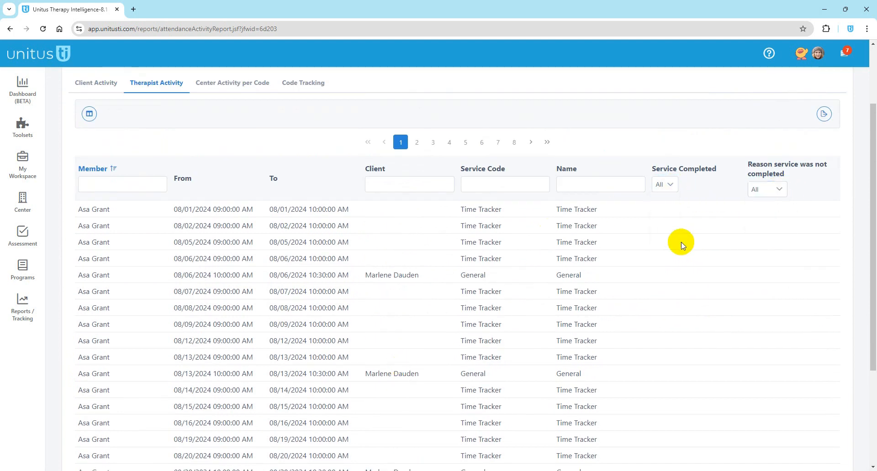
{"action": "left_click", "coordinate": [226, 91]}
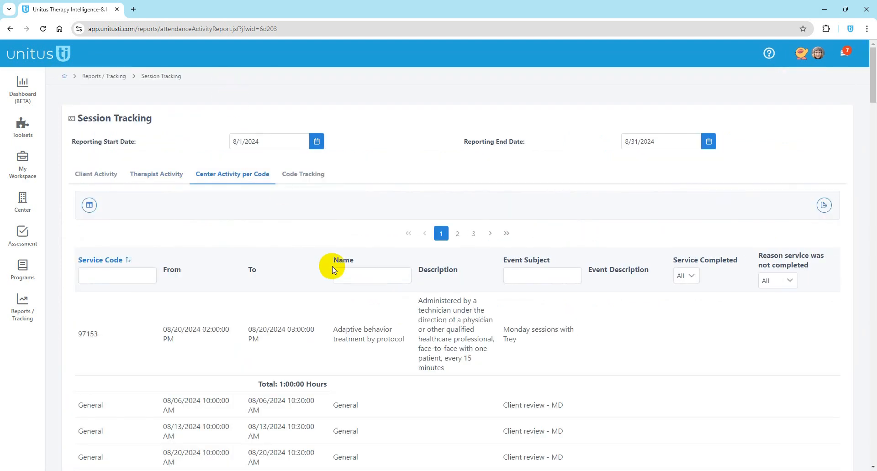
{"action": "scroll", "coordinate": [384, 345], "scroll_direction": "down", "scroll_amount": 2}
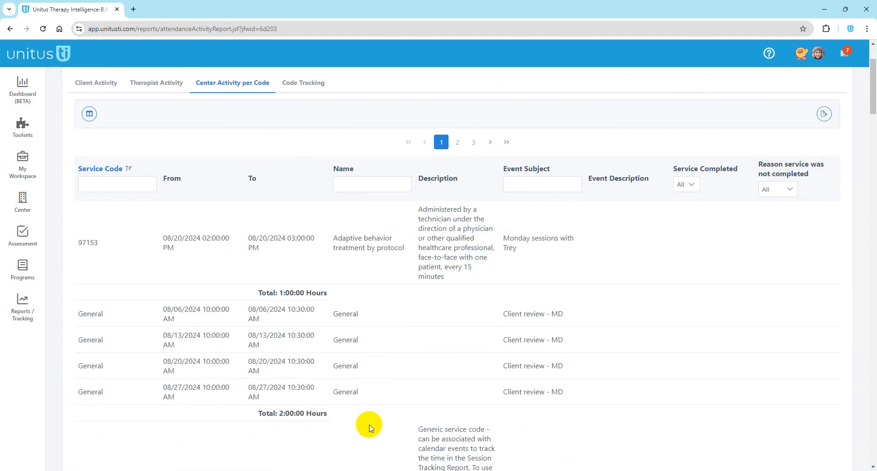
{"action": "scroll", "coordinate": [366, 380], "scroll_direction": "up", "scroll_amount": 1}
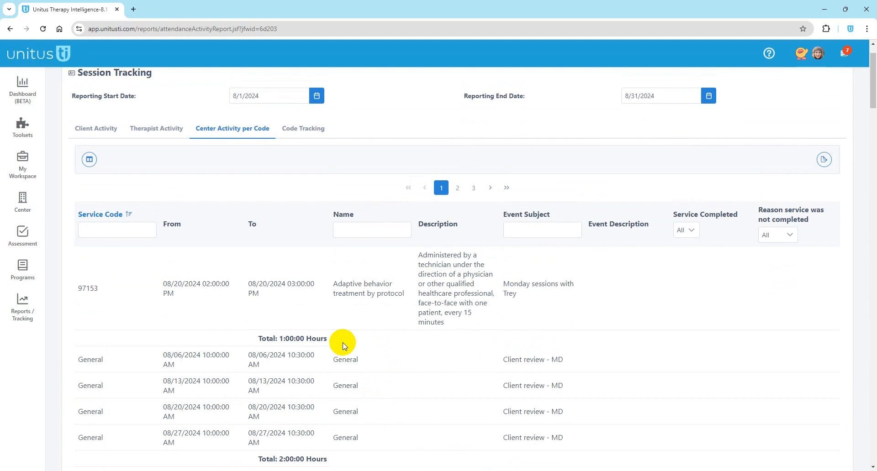
{"action": "left_click", "coordinate": [300, 138]}
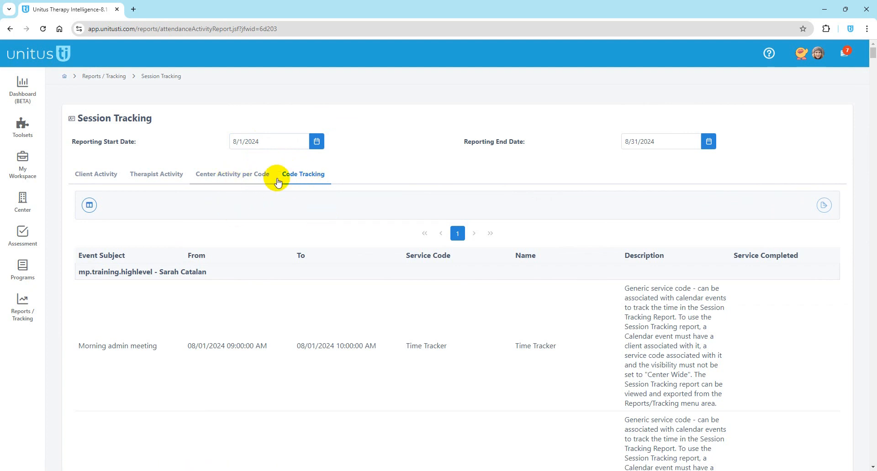
{"action": "left_click", "coordinate": [247, 180]}
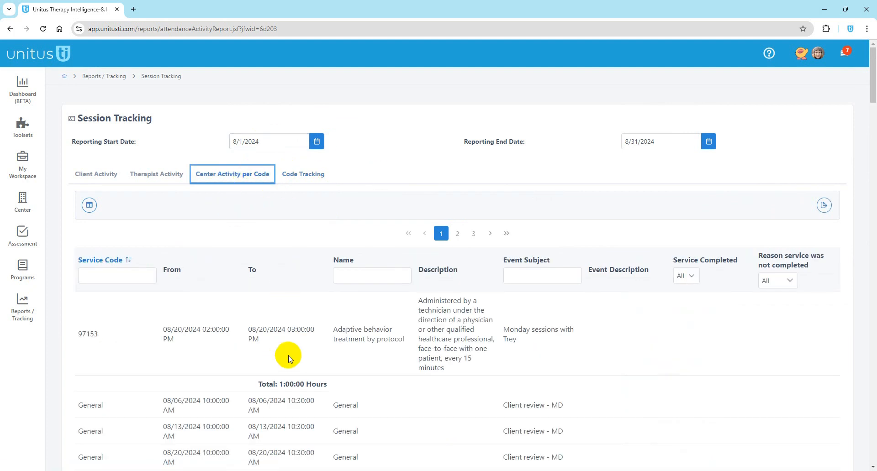
{"action": "scroll", "coordinate": [291, 355], "scroll_direction": "down", "scroll_amount": 1}
{"action": "scroll", "coordinate": [292, 351], "scroll_direction": "up", "scroll_amount": 1}
{"action": "left_click", "coordinate": [296, 302]}
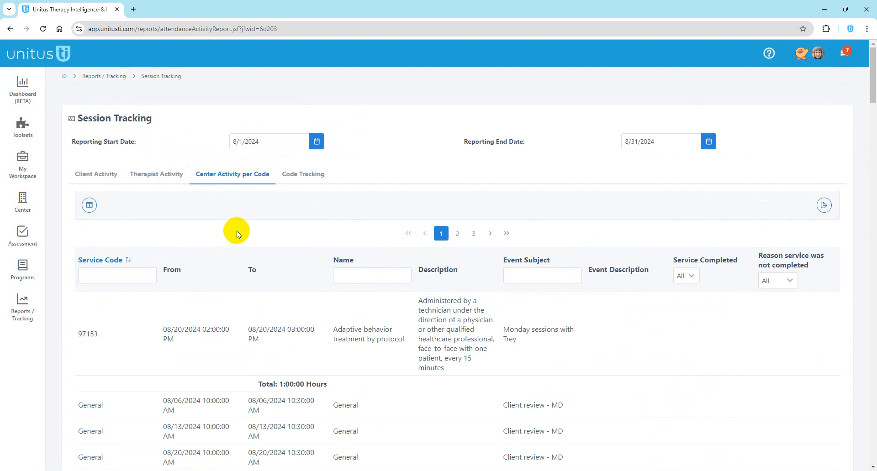
{"action": "left_click", "coordinate": [159, 212]}
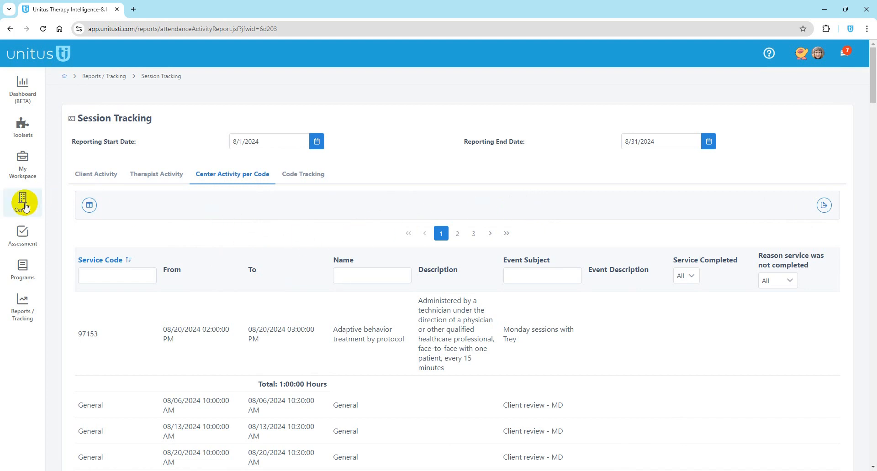
Step: View the Session Notes Dashboard under Dashboard (BETA), then return to the home page
{"action": "left_click", "coordinate": [21, 100]}
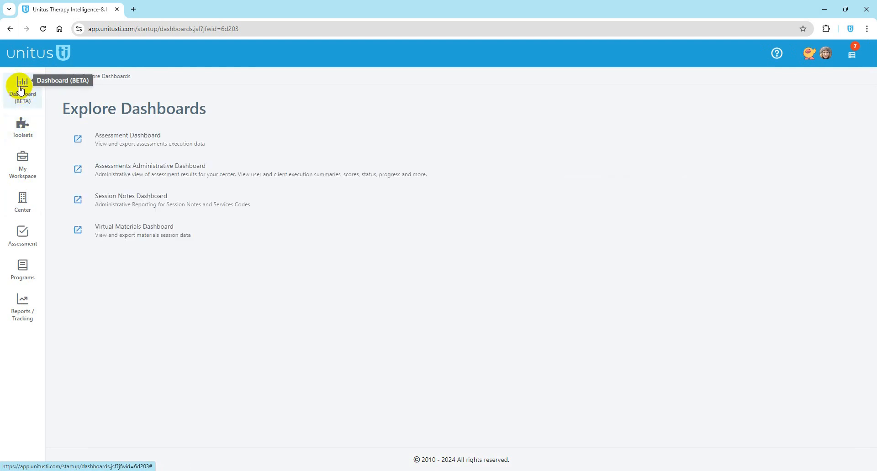
{"action": "left_click", "coordinate": [123, 204]}
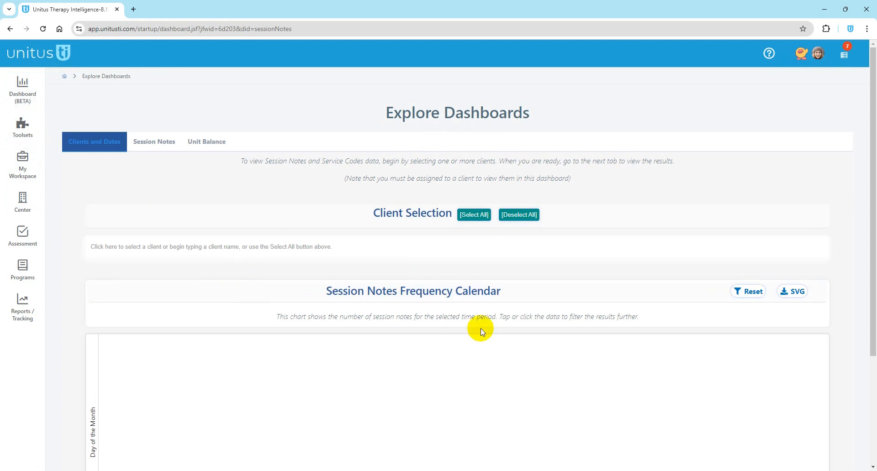
{"action": "left_click", "coordinate": [64, 76]}
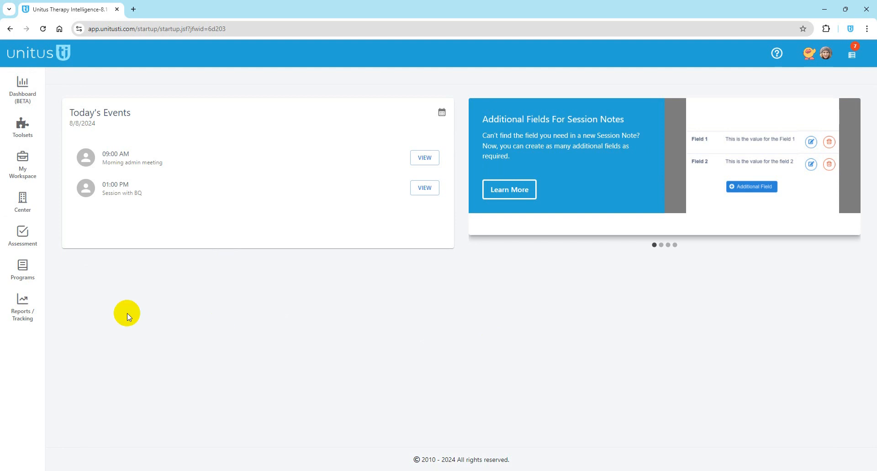
{"action": "left_click", "coordinate": [25, 319]}
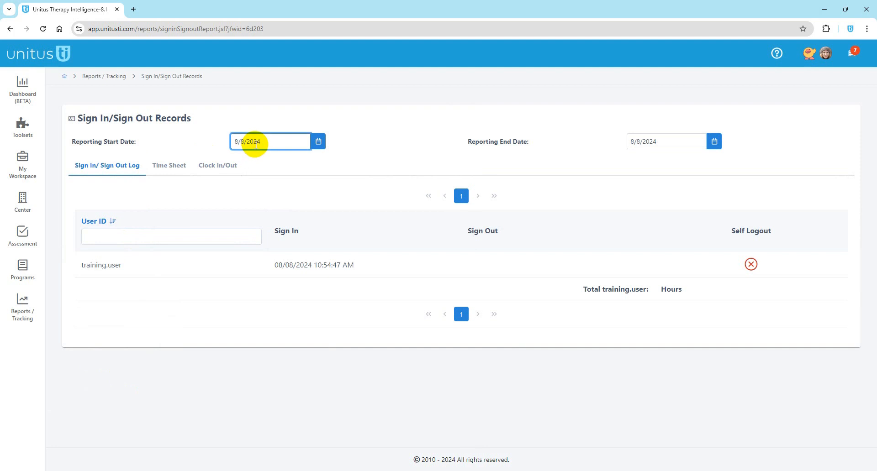
{"action": "left_click", "coordinate": [315, 143]}
{"action": "left_click", "coordinate": [294, 167]}
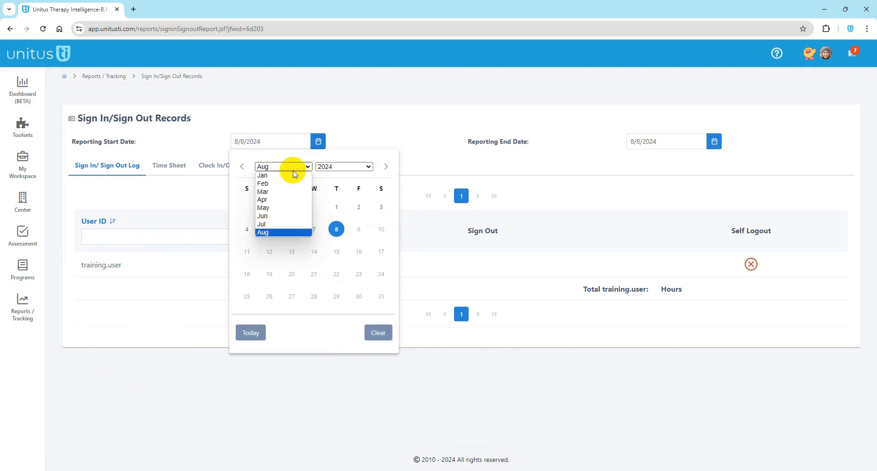
{"action": "left_click", "coordinate": [274, 172]}
{"action": "left_click", "coordinate": [714, 142]}
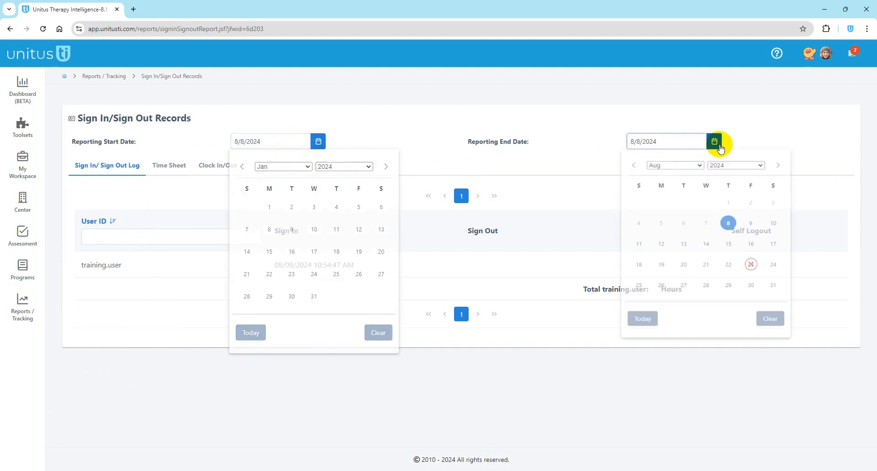
{"action": "left_click", "coordinate": [729, 232]}
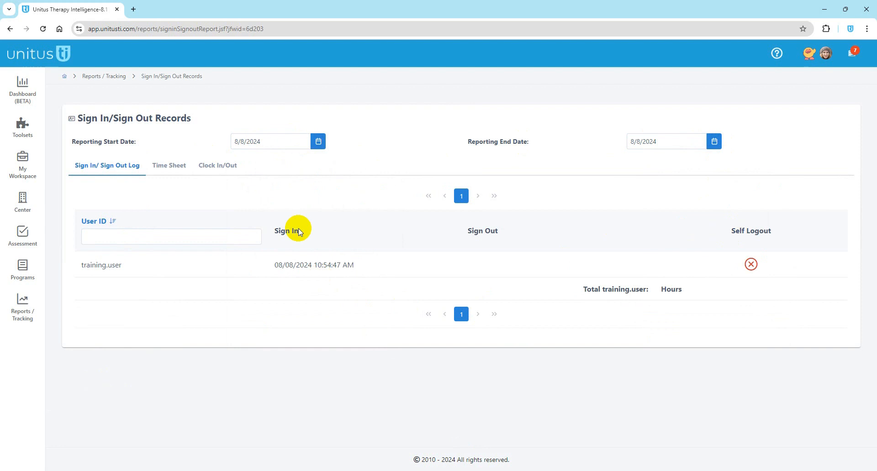
{"action": "left_click", "coordinate": [318, 143]}
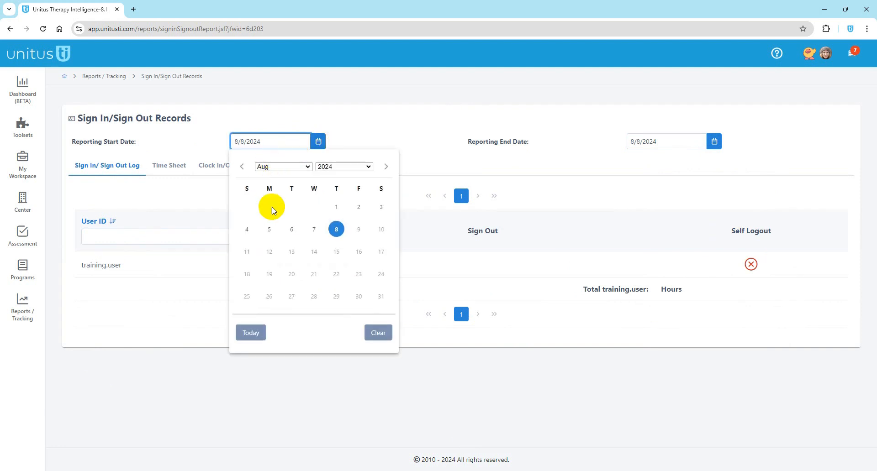
{"action": "left_click", "coordinate": [242, 166]}
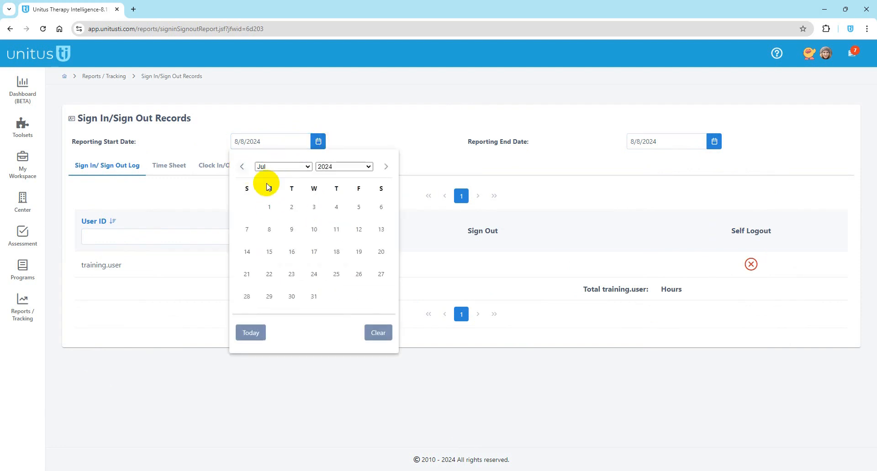
{"action": "left_click", "coordinate": [269, 207]}
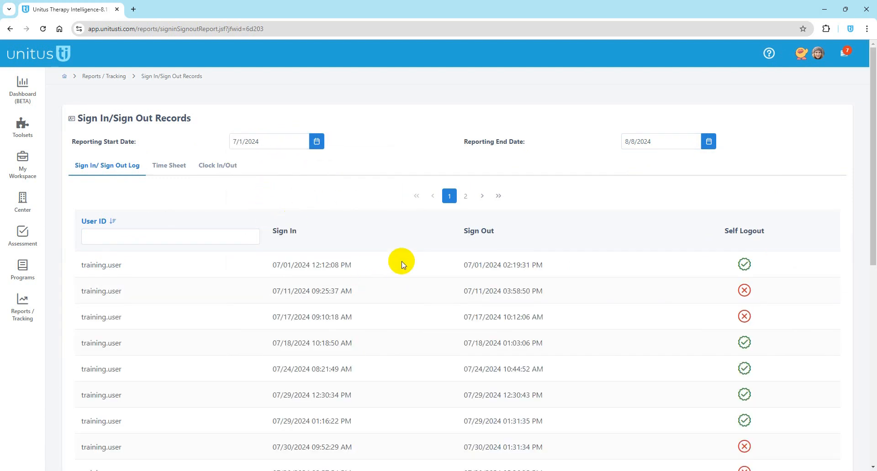
{"action": "scroll", "coordinate": [320, 311], "scroll_direction": "down", "scroll_amount": 2}
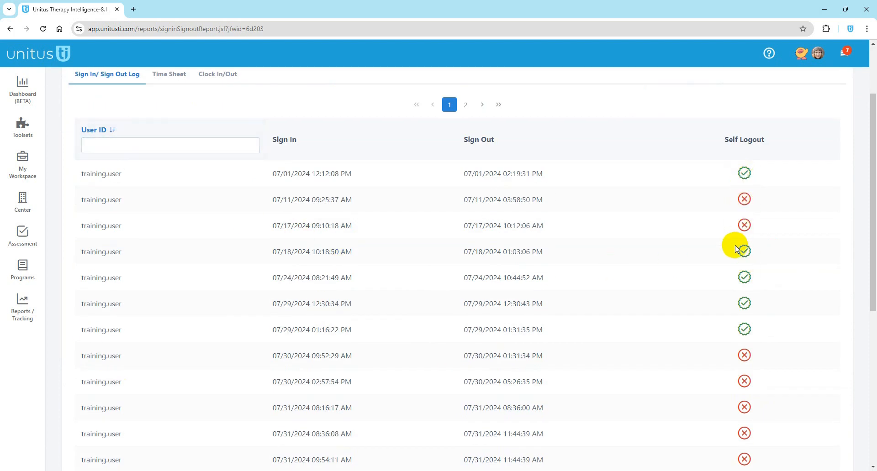
{"action": "scroll", "coordinate": [530, 251], "scroll_direction": "up", "scroll_amount": 2}
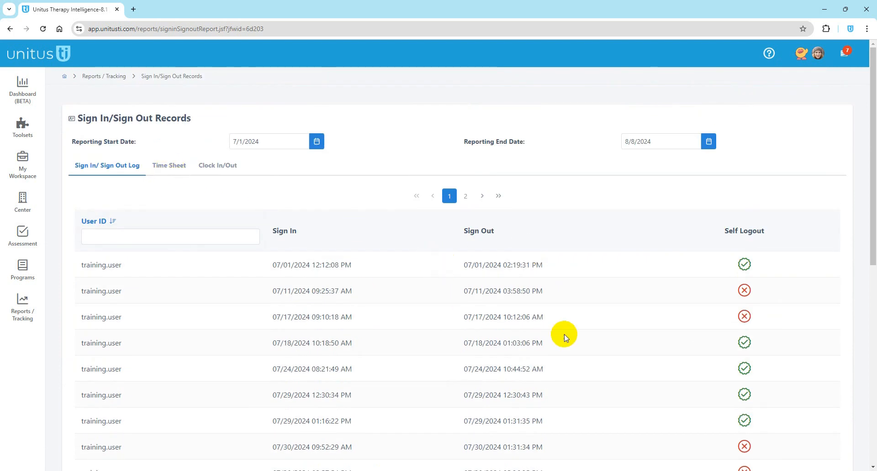
{"action": "left_click", "coordinate": [188, 236]}
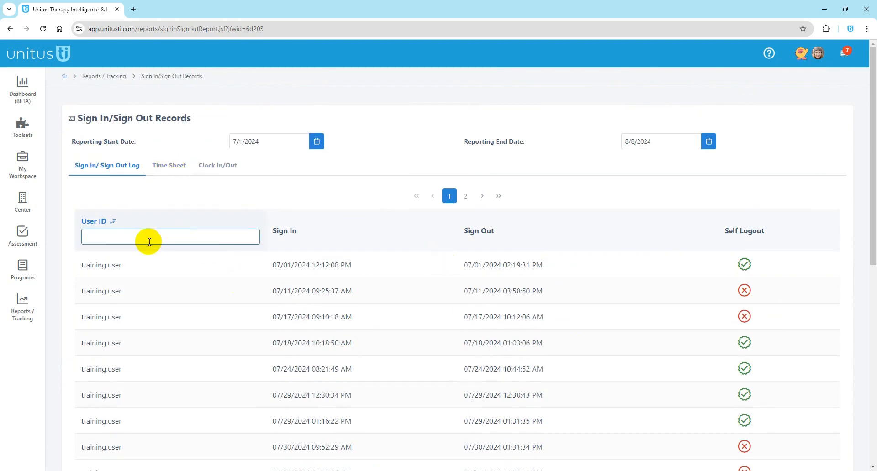
{"action": "left_click", "coordinate": [144, 203]}
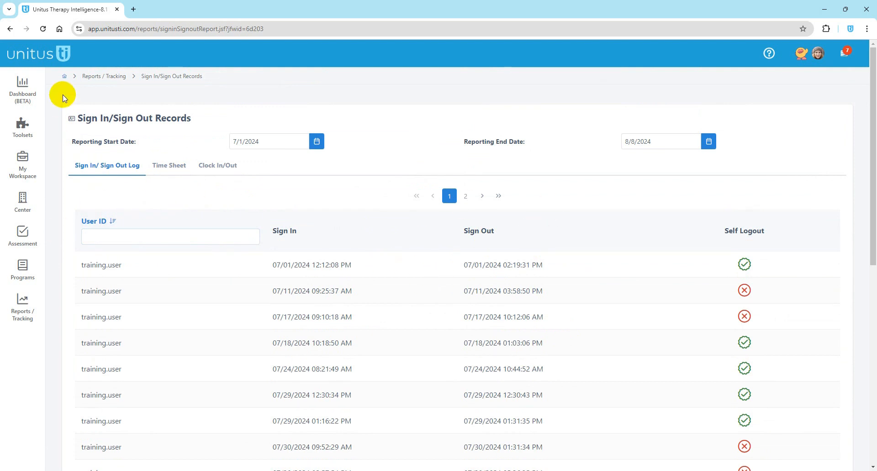
{"action": "left_click", "coordinate": [64, 77]}
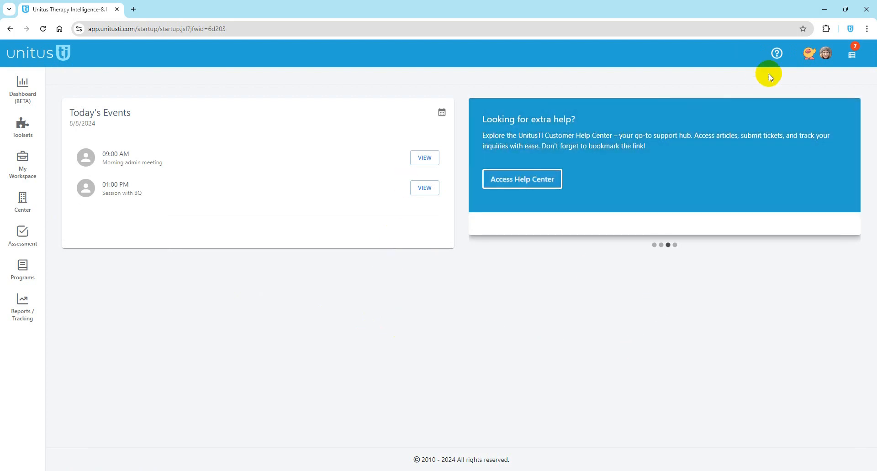
Step: Open and close Quick Help, browse the My Workspace, Center and Reports flyouts, then reopen Quick Help
{"action": "left_click", "coordinate": [776, 53]}
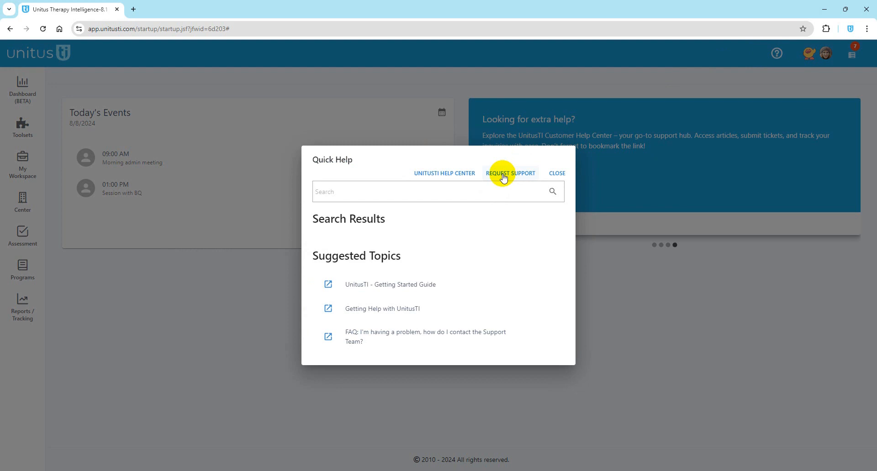
{"action": "left_click", "coordinate": [557, 174]}
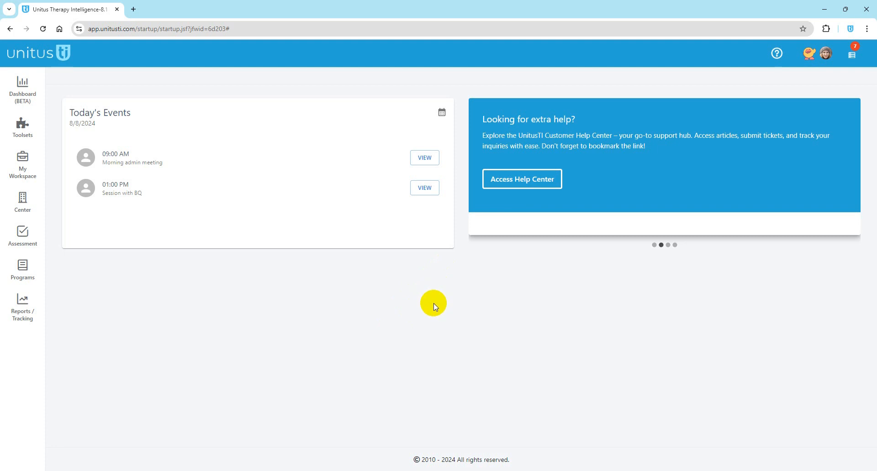
{"action": "left_click", "coordinate": [20, 174]}
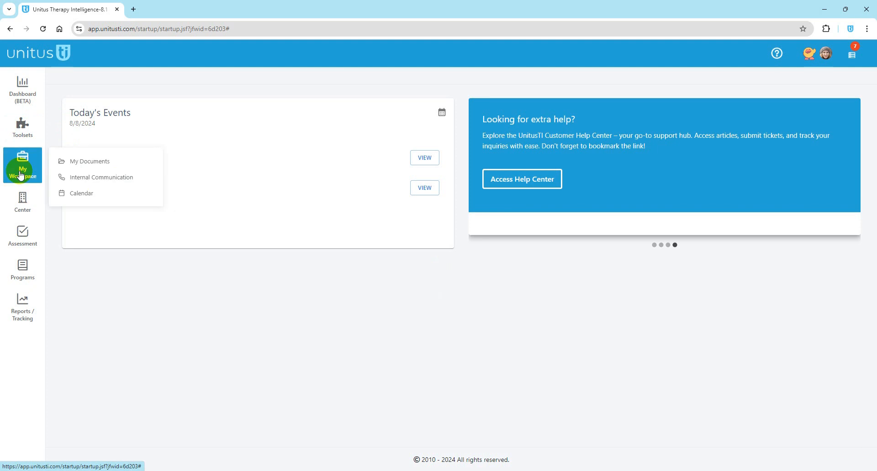
{"action": "left_click", "coordinate": [24, 207]}
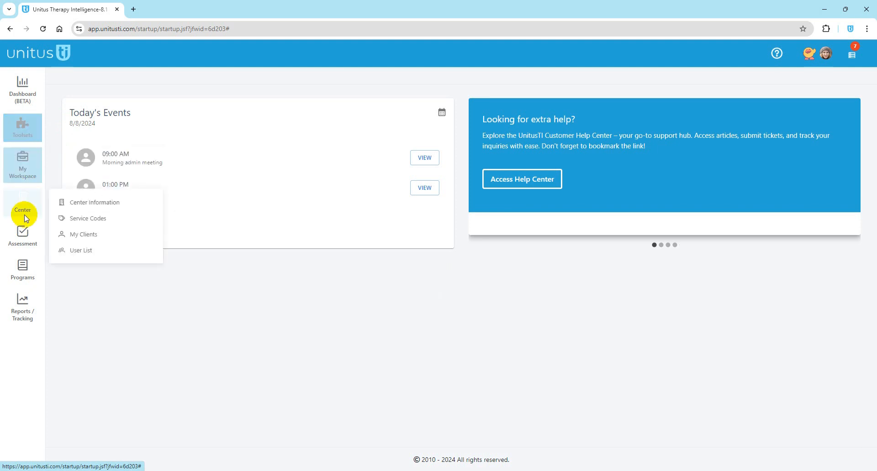
{"action": "left_click", "coordinate": [22, 307]}
{"action": "left_click", "coordinate": [323, 325]}
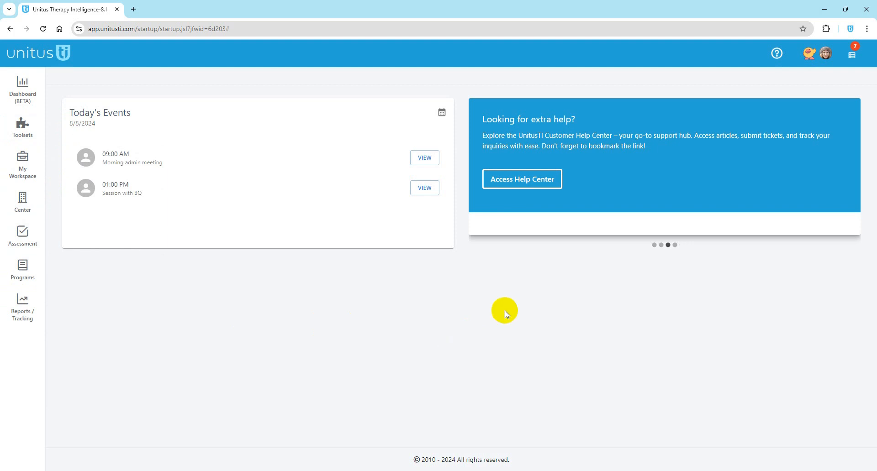
{"action": "left_click", "coordinate": [777, 55]}
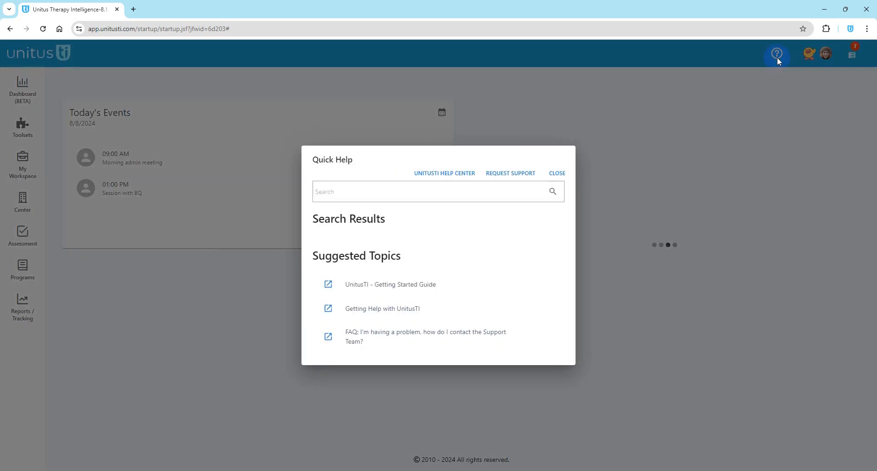